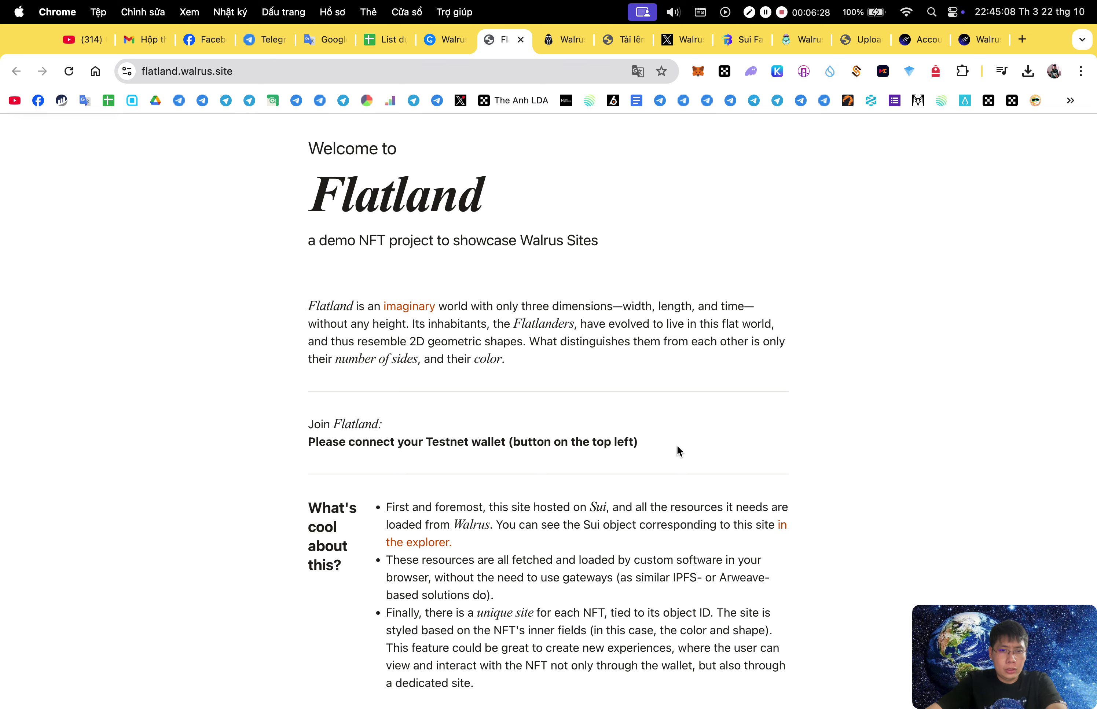
Connect the Sui Wallet to the Flatland site and approve the connection request.
{"action": "scroll", "coordinate": [678, 451], "scroll_direction": "up", "scroll_amount": 2}
{"action": "left_click", "coordinate": [97, 145]}
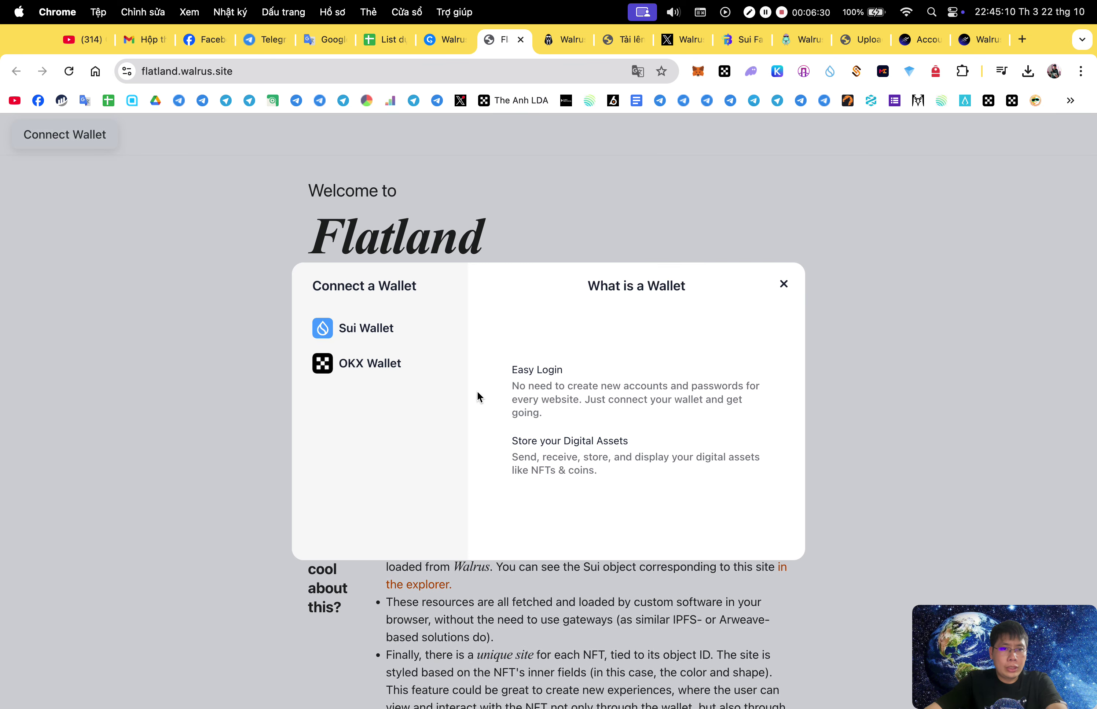
{"action": "left_click", "coordinate": [397, 335]}
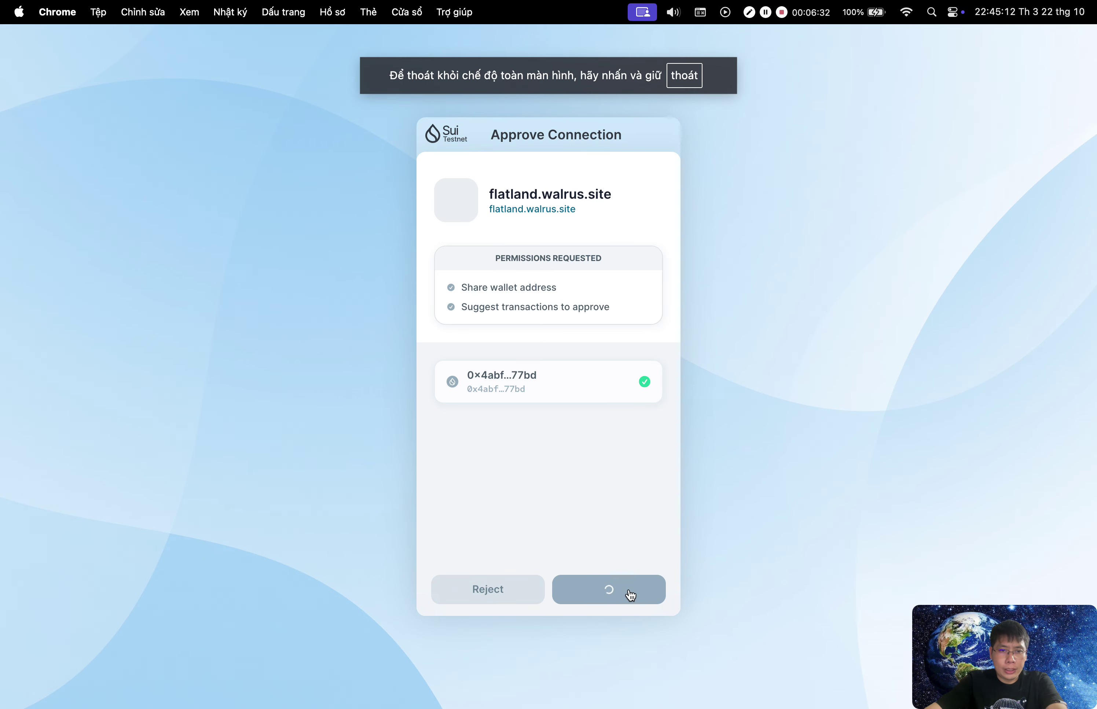
{"action": "left_click", "coordinate": [660, 593]}
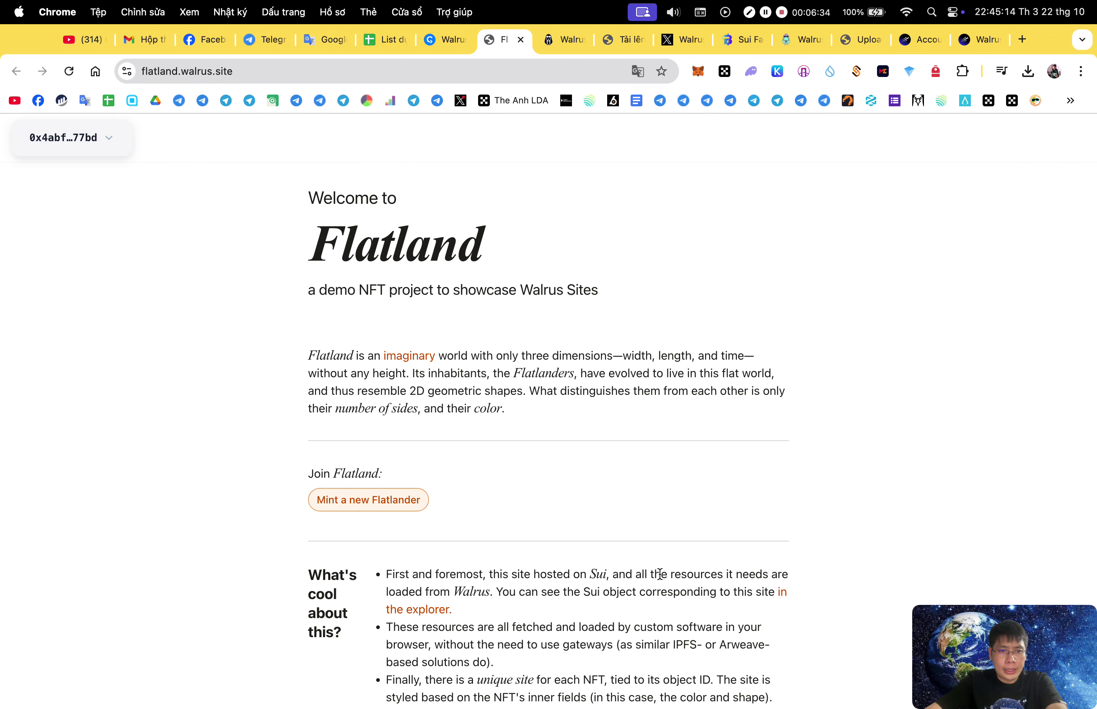
Mint a new Flatlander NFT and approve the transaction in the Sui wallet.
{"action": "scroll", "coordinate": [600, 507], "scroll_direction": "down", "scroll_amount": 3}
{"action": "left_click", "coordinate": [422, 440]}
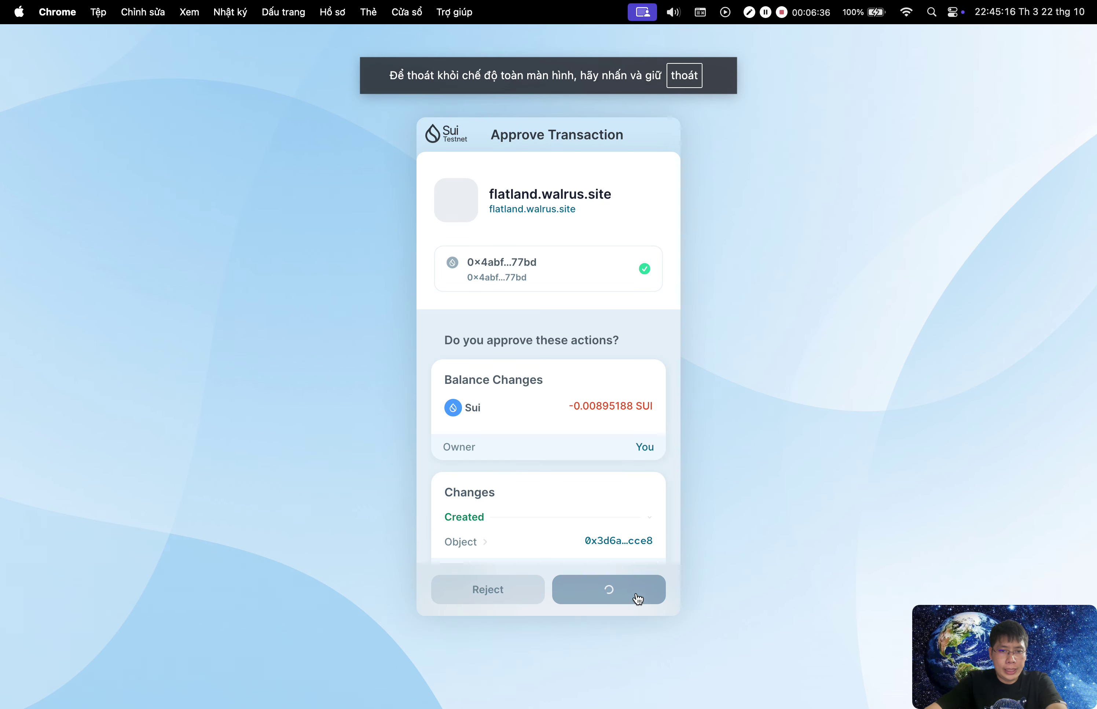
{"action": "left_click", "coordinate": [647, 592]}
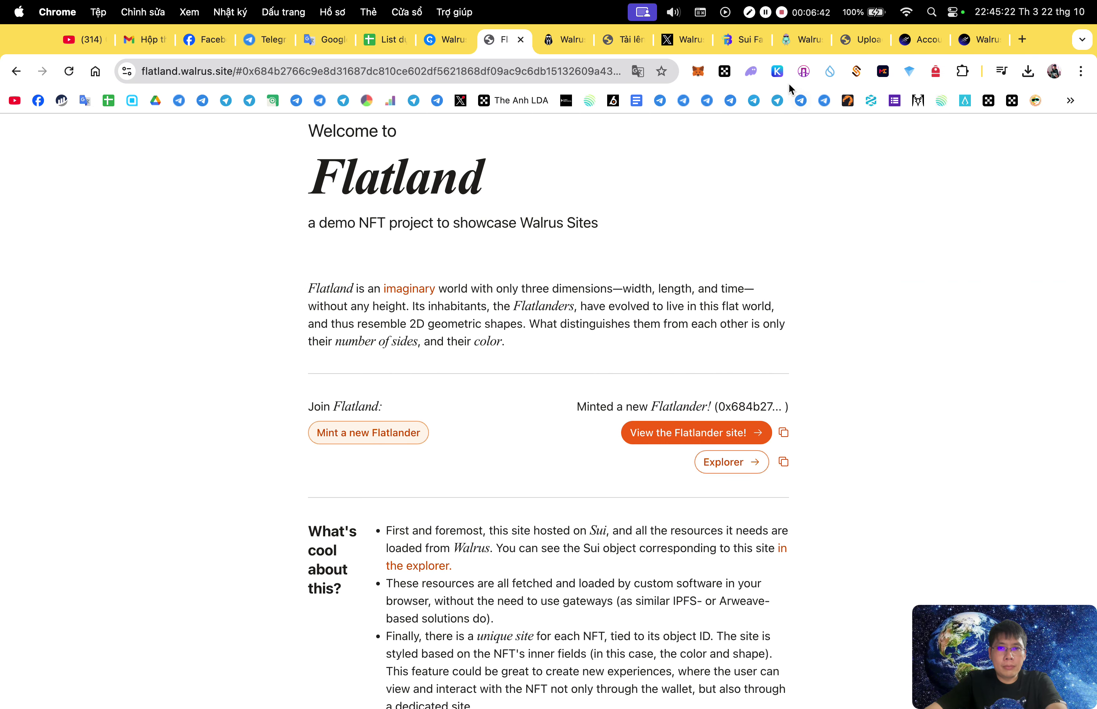
View the minted Flatlander's details among the Sui wallet's visual assets, then close the wallet.
{"action": "left_click", "coordinate": [830, 72]}
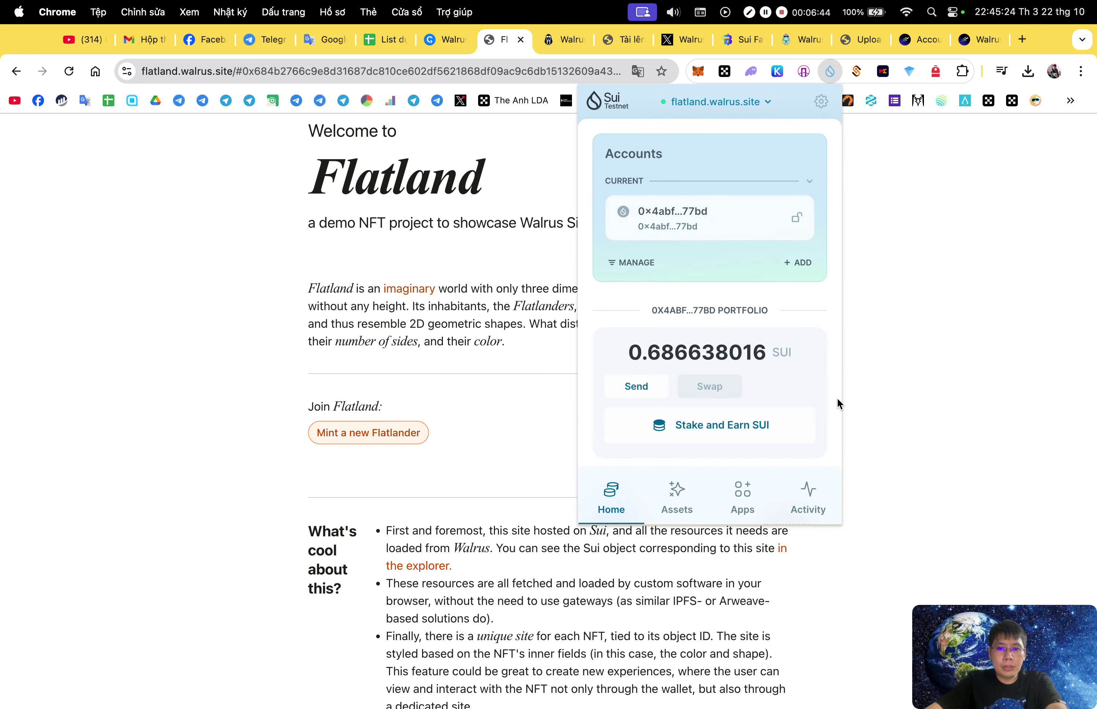
{"action": "left_click", "coordinate": [682, 494]}
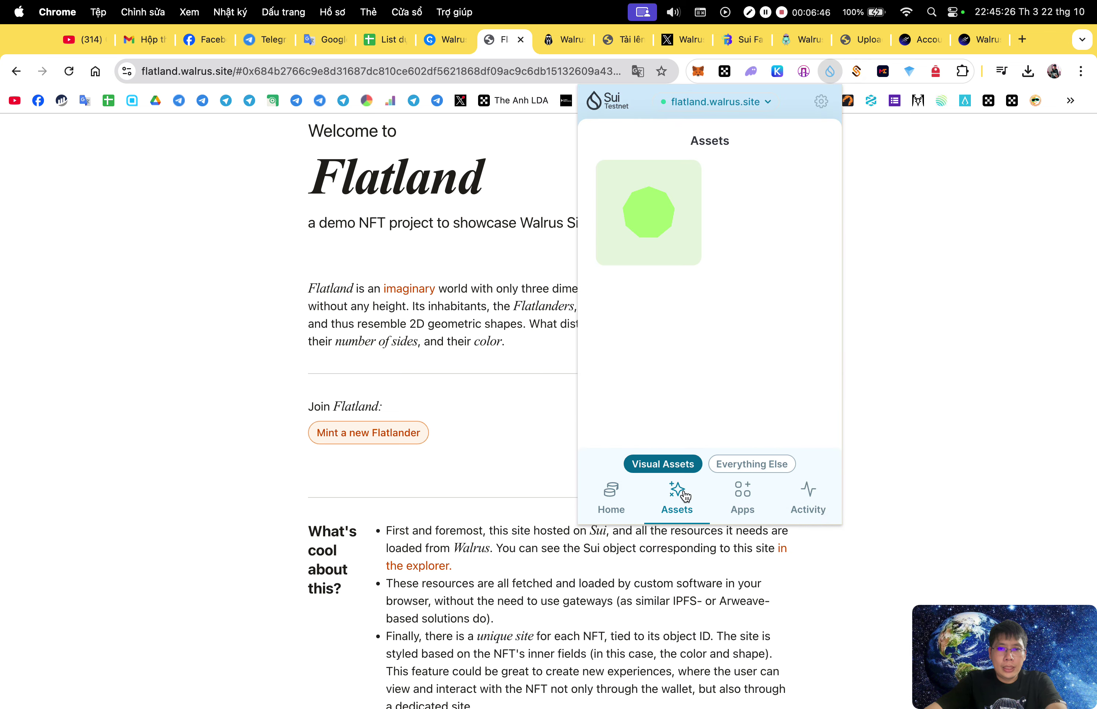
{"action": "left_click", "coordinate": [654, 236]}
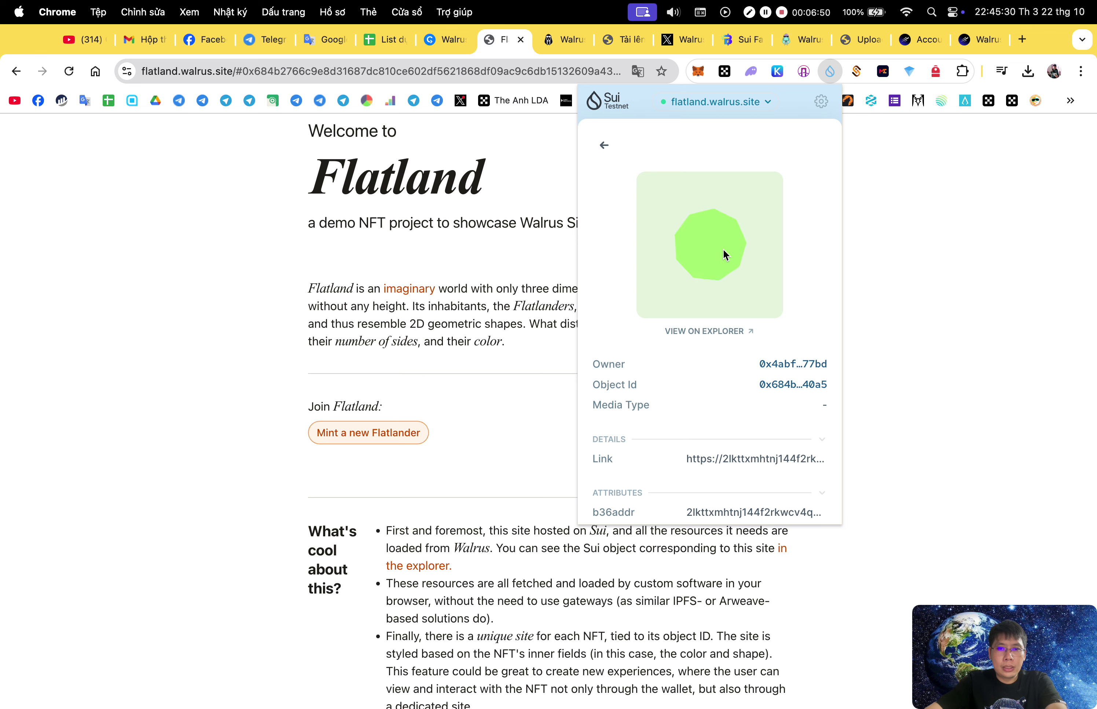
{"action": "left_click", "coordinate": [1006, 273]}
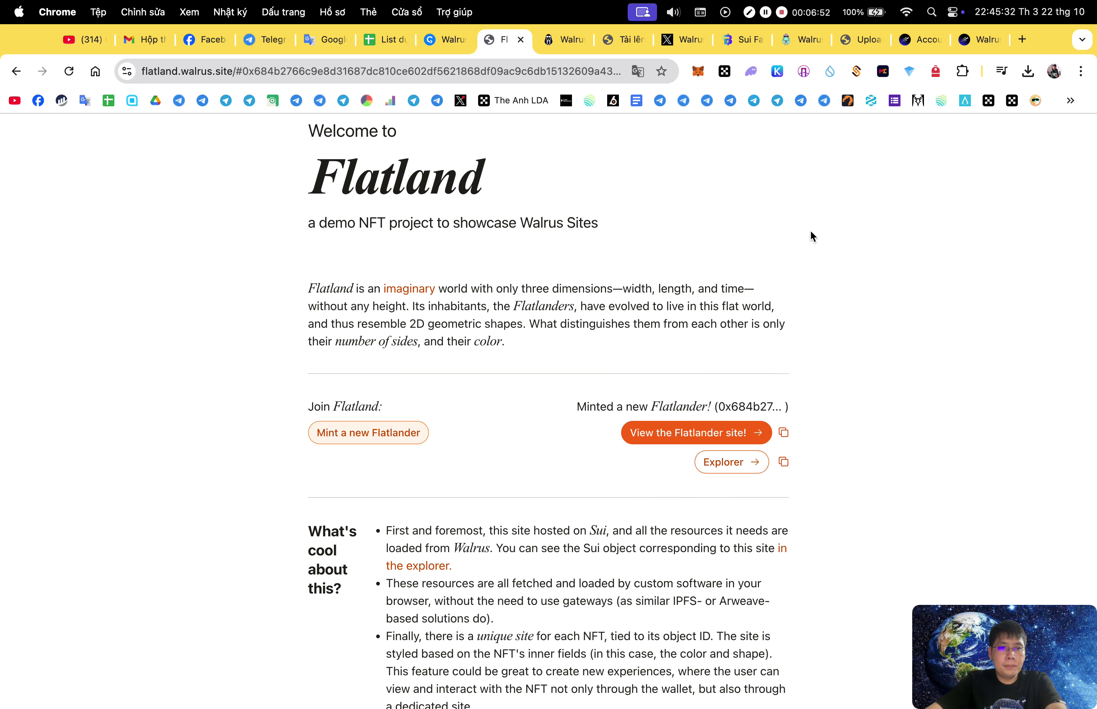
Switch to the Walrus Blob Upload page and check its publisher and aggregator URLs.
{"action": "left_click", "coordinate": [564, 39]}
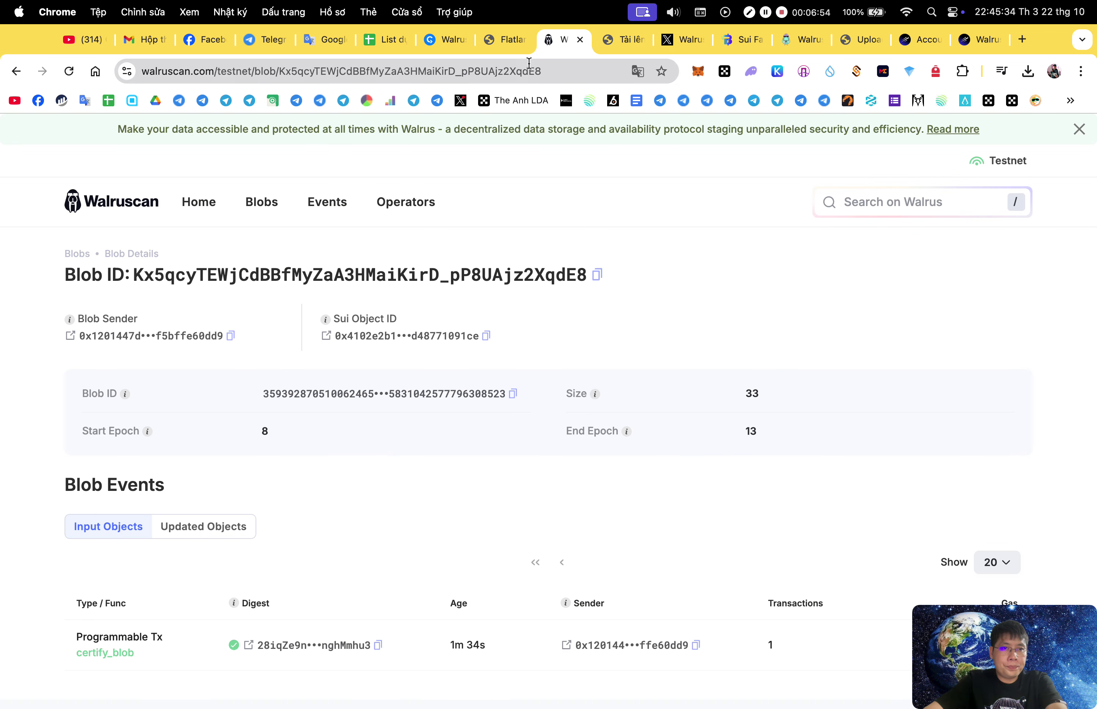
{"action": "left_click", "coordinate": [499, 39]}
{"action": "left_click", "coordinate": [622, 40]}
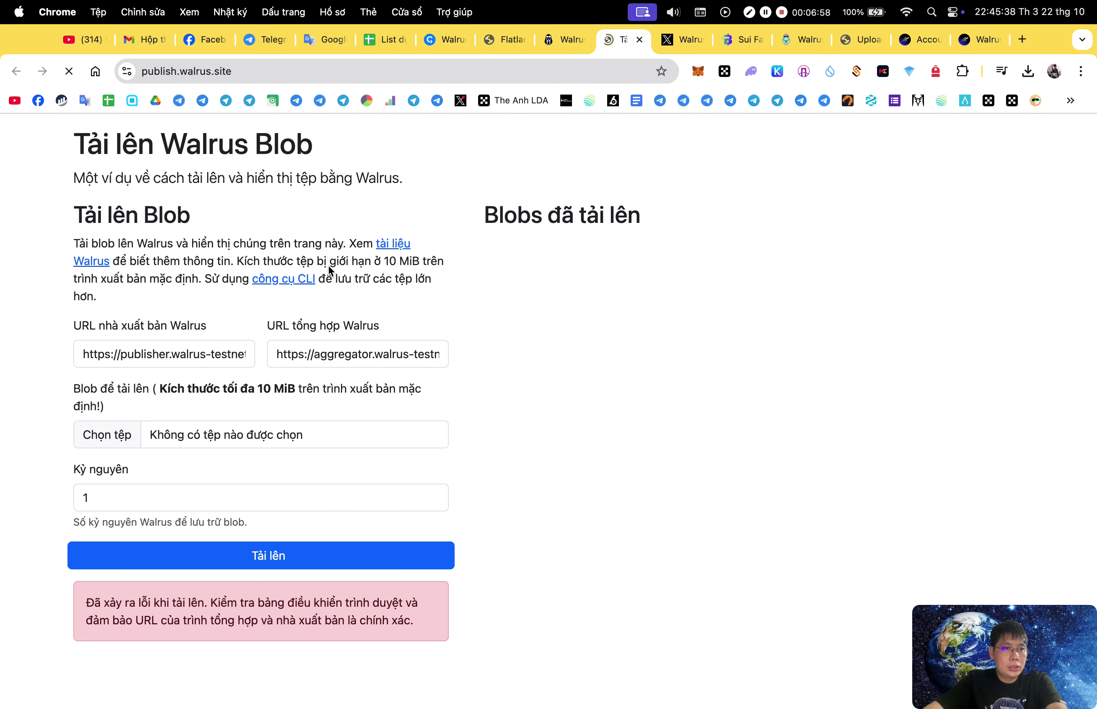
{"action": "left_click", "coordinate": [218, 343]}
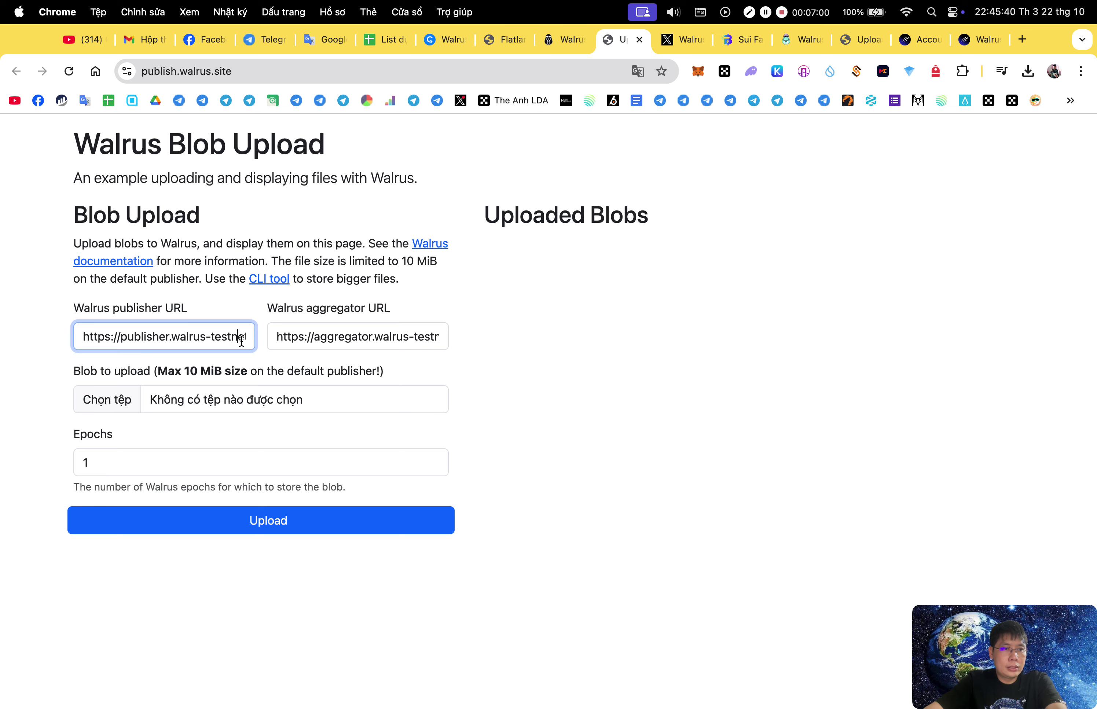
{"action": "left_click_drag", "start_coordinate": [244, 339], "coordinate": [283, 342]}
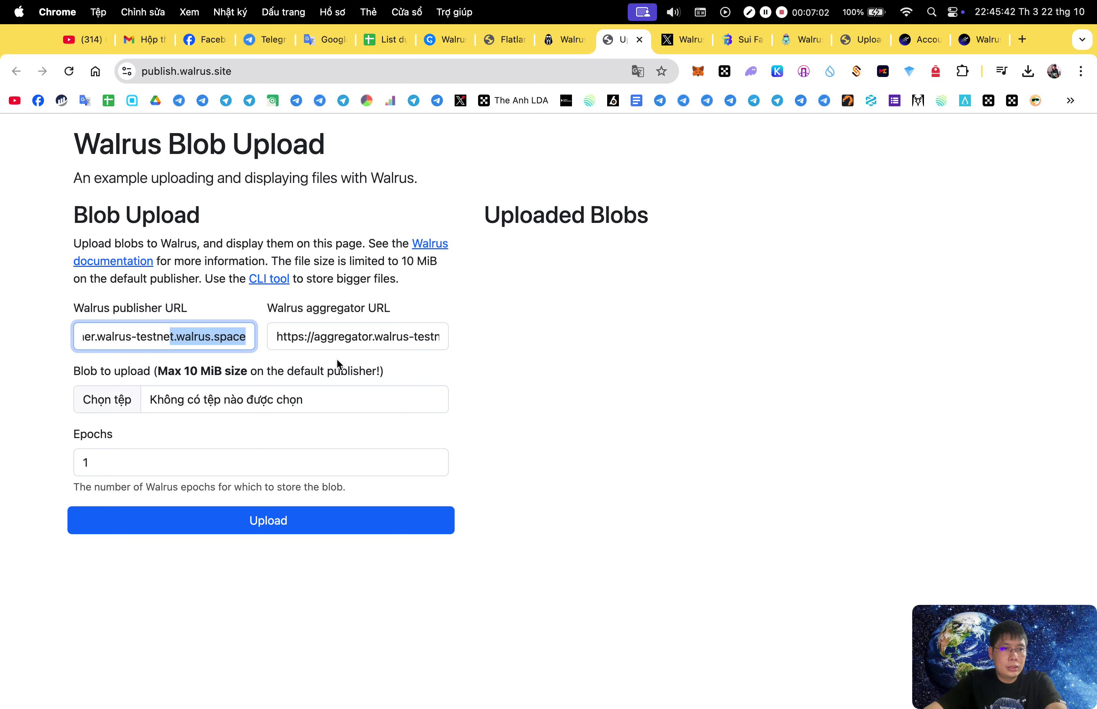
{"action": "left_click", "coordinate": [392, 338]}
Try to upload the image ad1.59fa8bad.png as a Walrus blob stored for 1 epoch.
{"action": "left_click", "coordinate": [408, 424]}
{"action": "left_click", "coordinate": [205, 408]}
{"action": "left_click", "coordinate": [304, 572]}
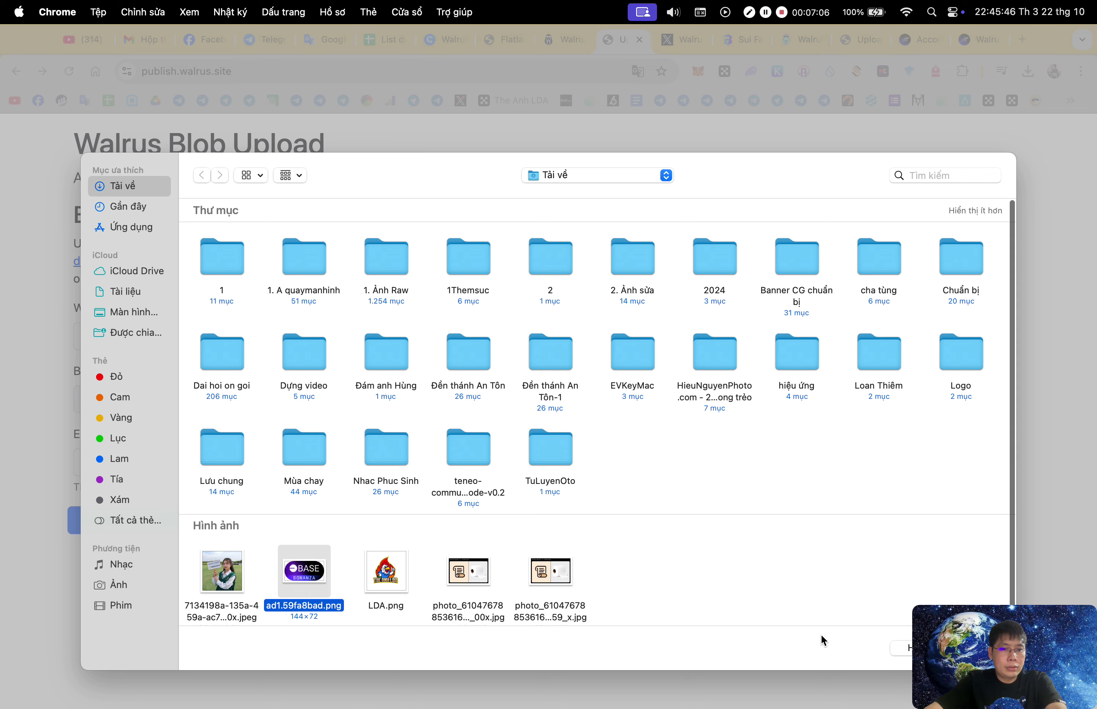
{"action": "left_click", "coordinate": [974, 650]}
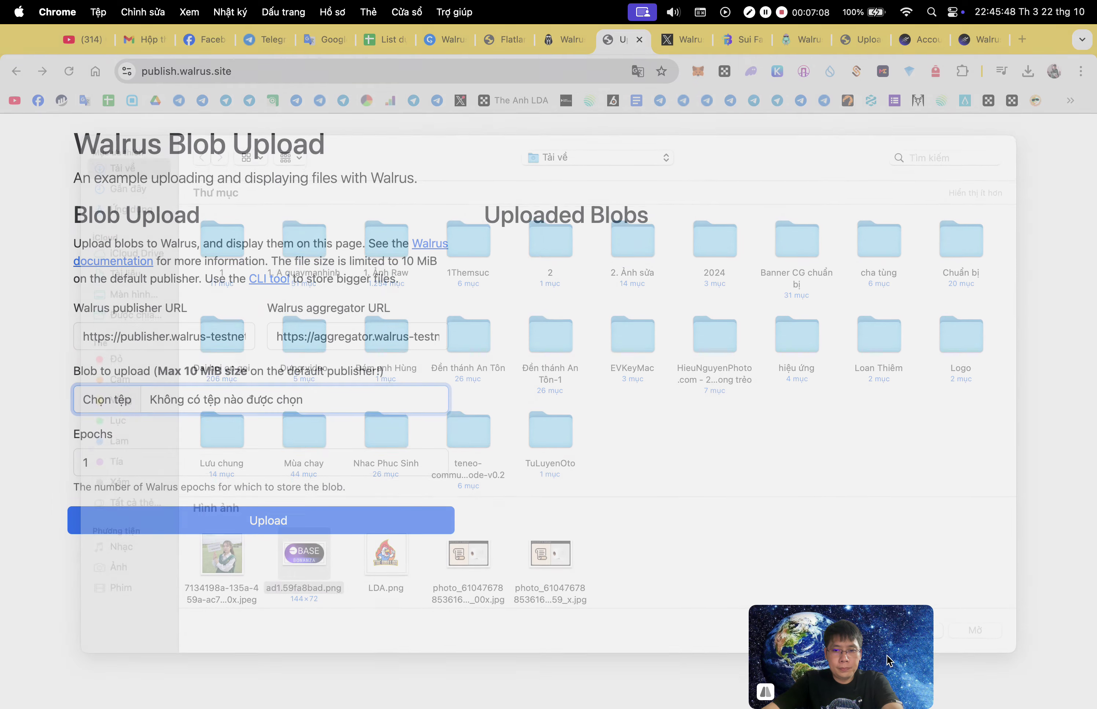
{"action": "left_click", "coordinate": [416, 529]}
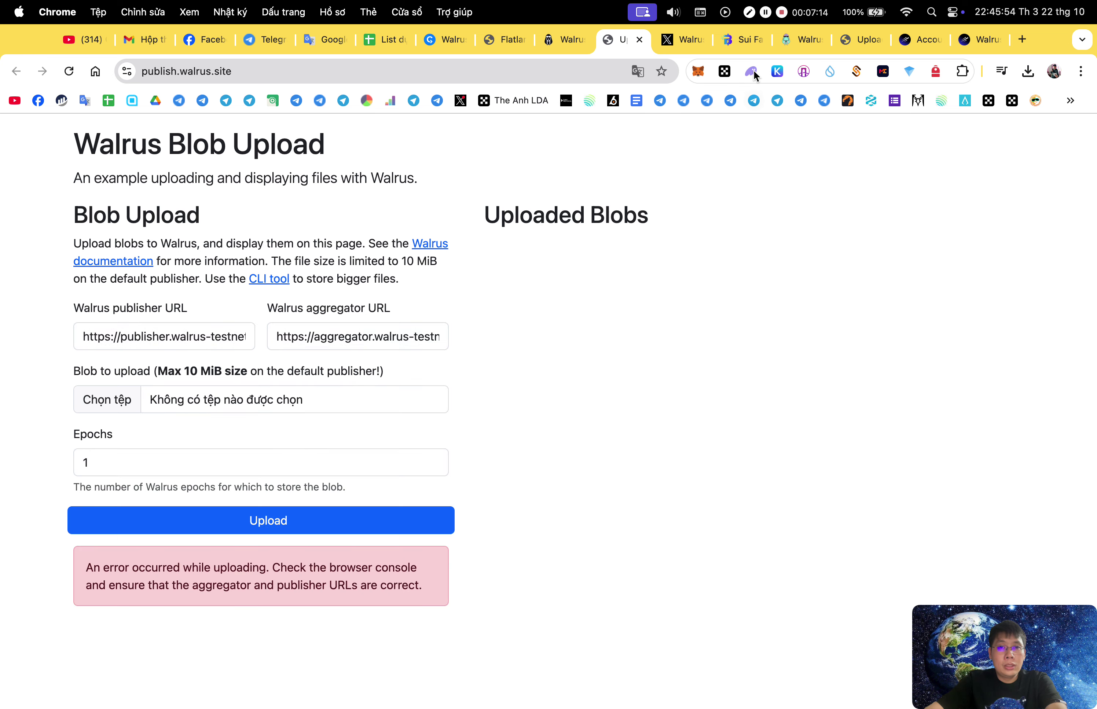
Switch to the Galxe Wallet Address settings and look over the linked networks.
{"action": "left_click", "coordinate": [904, 40]}
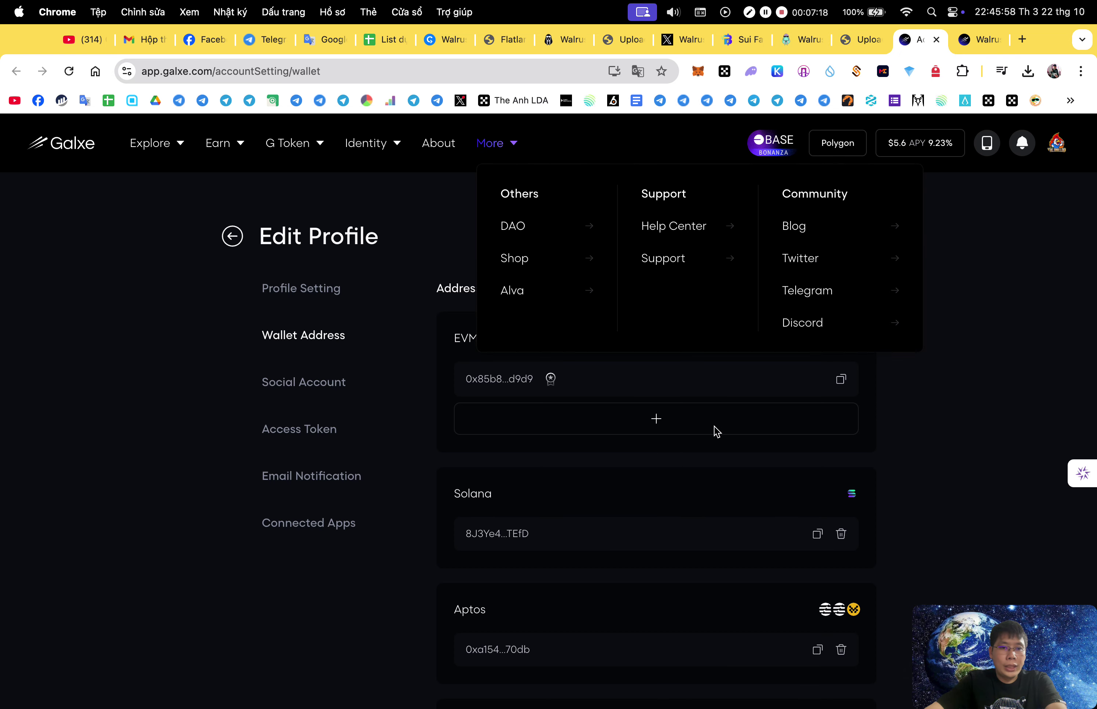
{"action": "scroll", "coordinate": [882, 500], "scroll_direction": "down", "scroll_amount": 5}
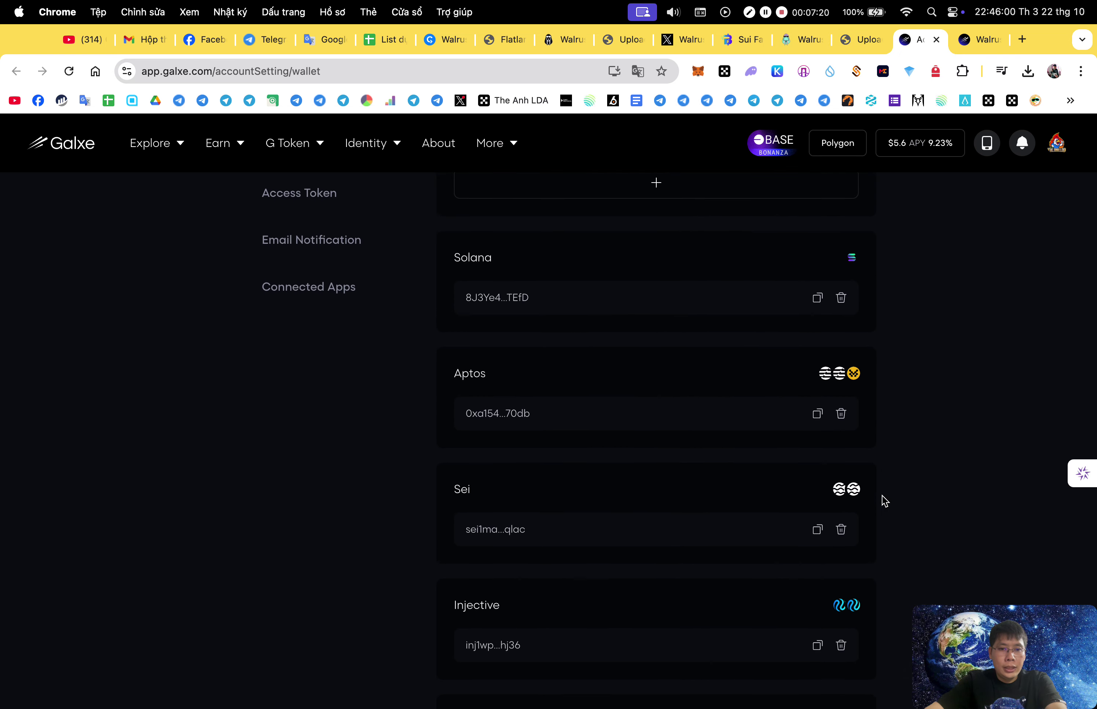
{"action": "scroll", "coordinate": [674, 328], "scroll_direction": "up", "scroll_amount": 2}
Try to bind a secondary address on the Sui network with the Sui wallet, then dismiss the Phantom unlock window.
{"action": "left_click", "coordinate": [653, 261]}
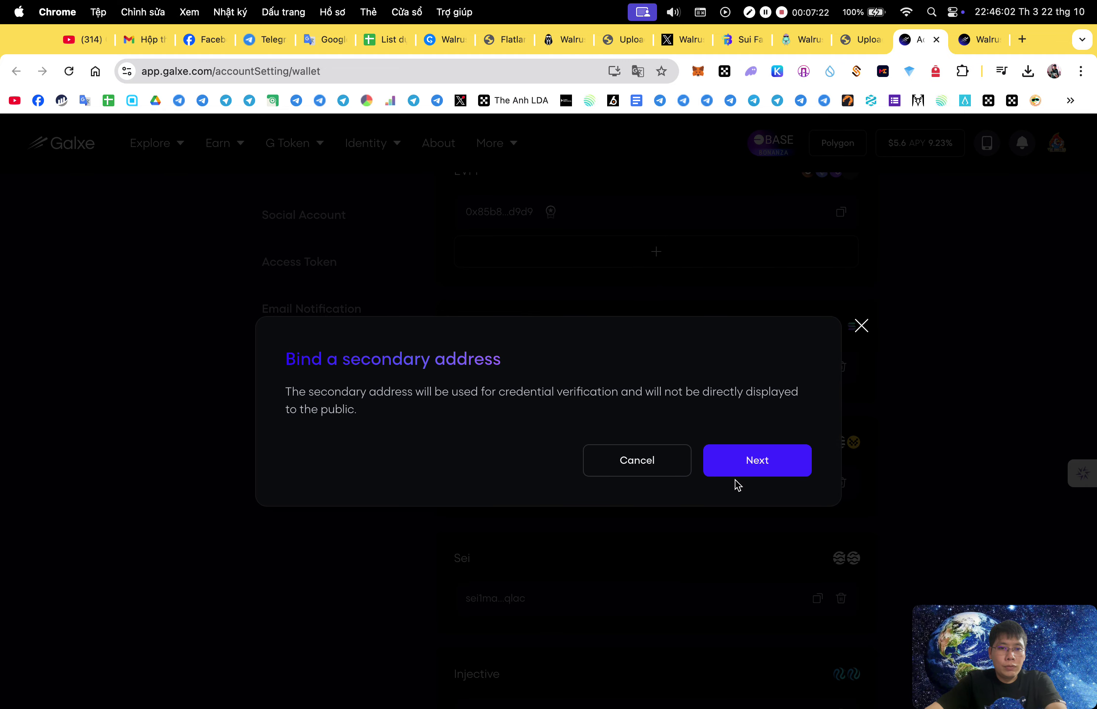
{"action": "left_click", "coordinate": [750, 463]}
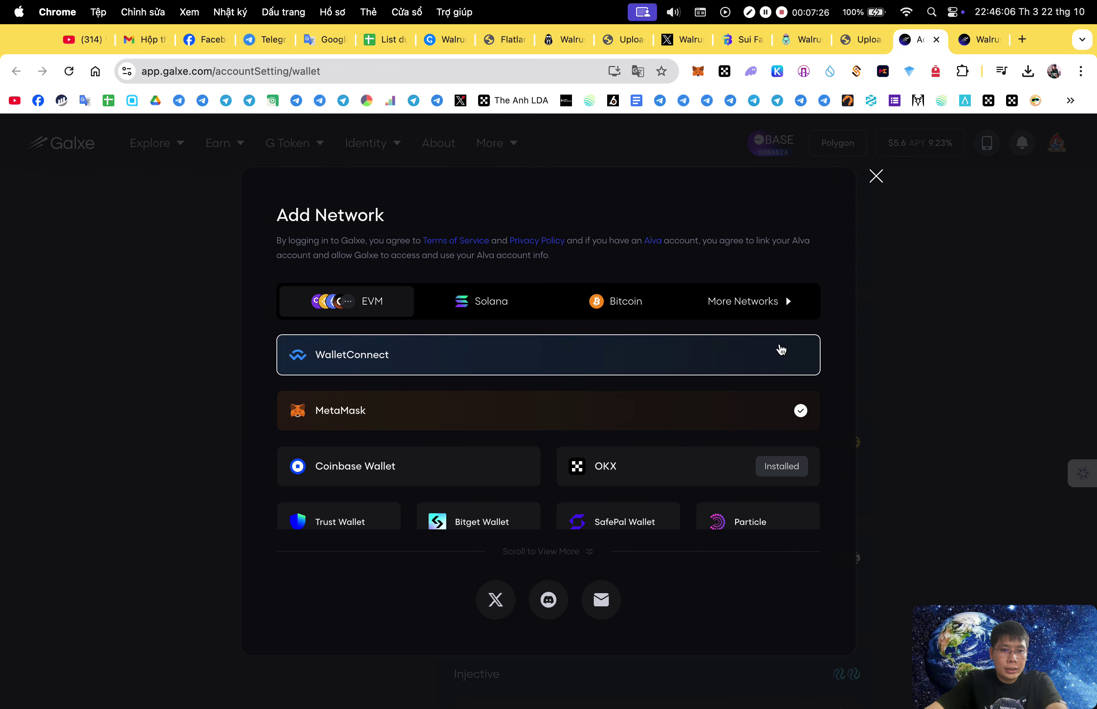
{"action": "left_click", "coordinate": [784, 303]}
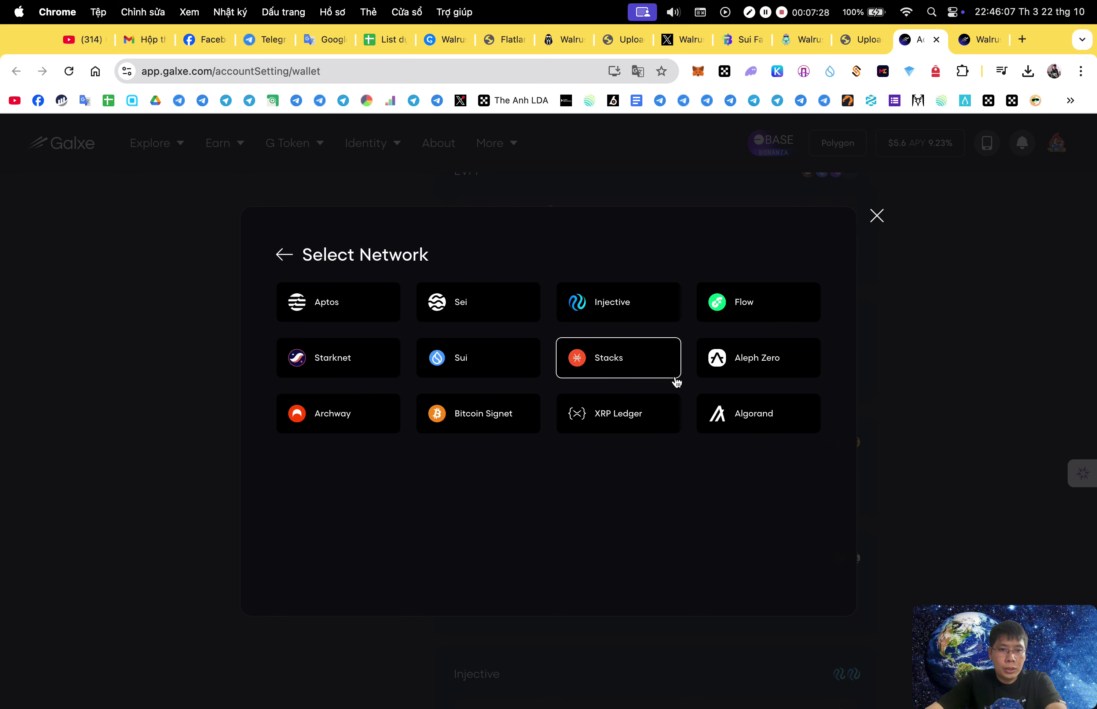
{"action": "left_click", "coordinate": [470, 364]}
{"action": "left_click", "coordinate": [318, 358]}
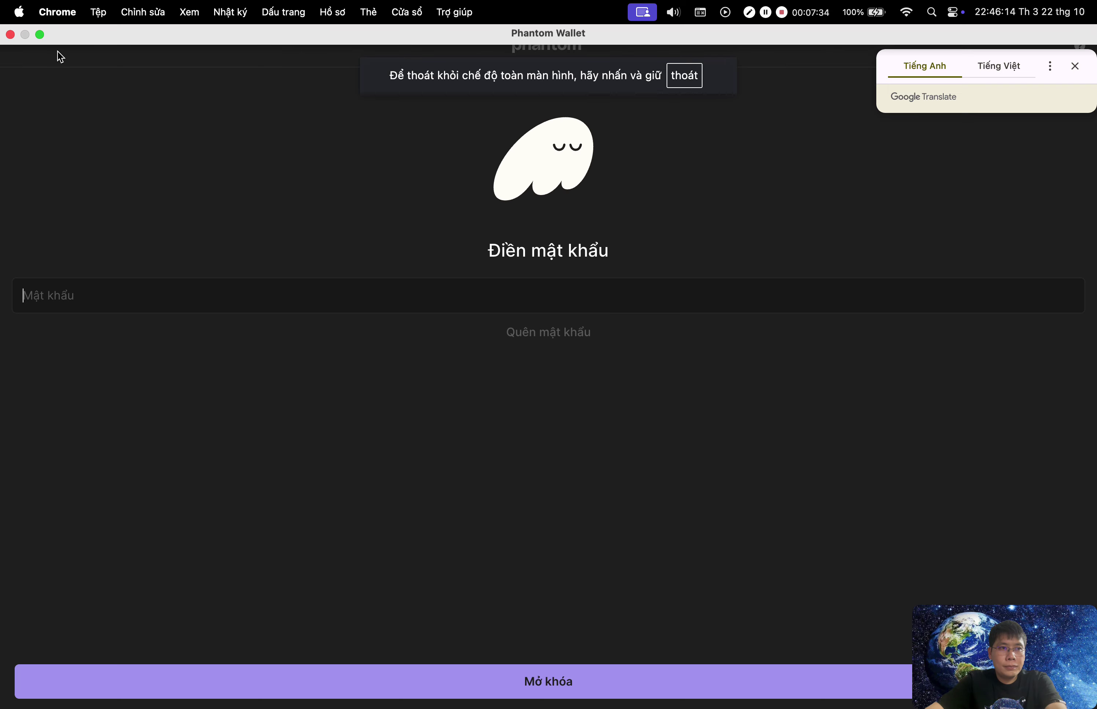
{"action": "left_click", "coordinate": [11, 40]}
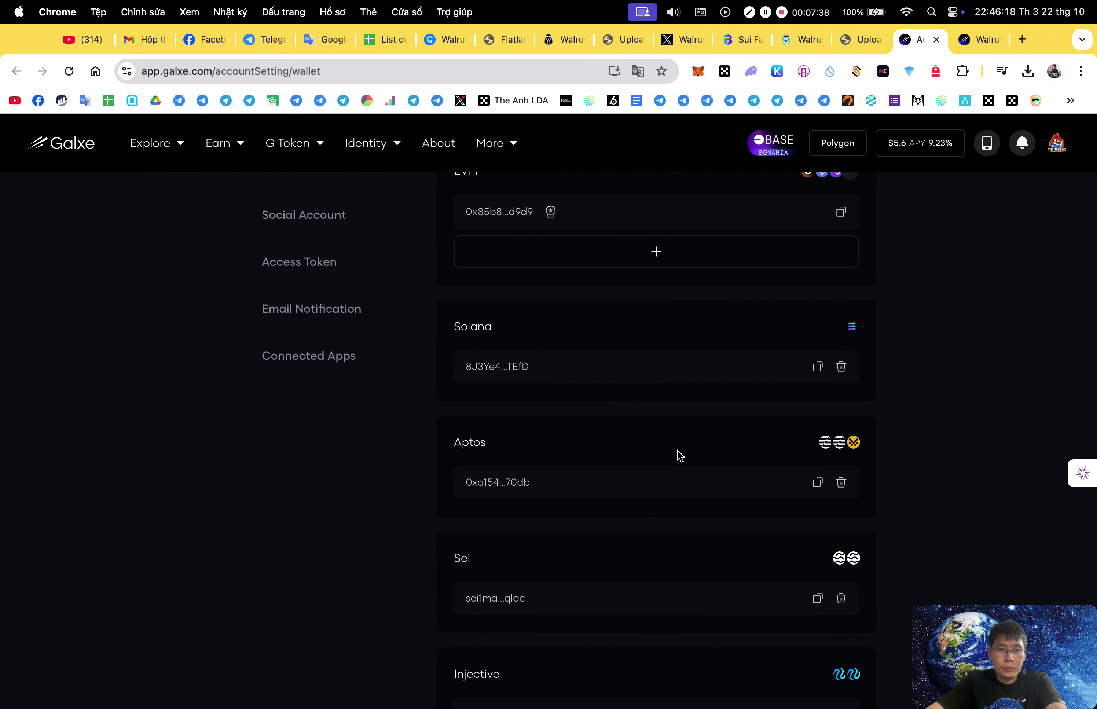
Try to add a Sui address under Add Address with the Sui wallet, then close the Phantom Wallet window.
{"action": "scroll", "coordinate": [678, 455], "scroll_direction": "down", "scroll_amount": 5}
{"action": "scroll", "coordinate": [857, 379], "scroll_direction": "up", "scroll_amount": 9}
{"action": "scroll", "coordinate": [859, 381], "scroll_direction": "down", "scroll_amount": 10}
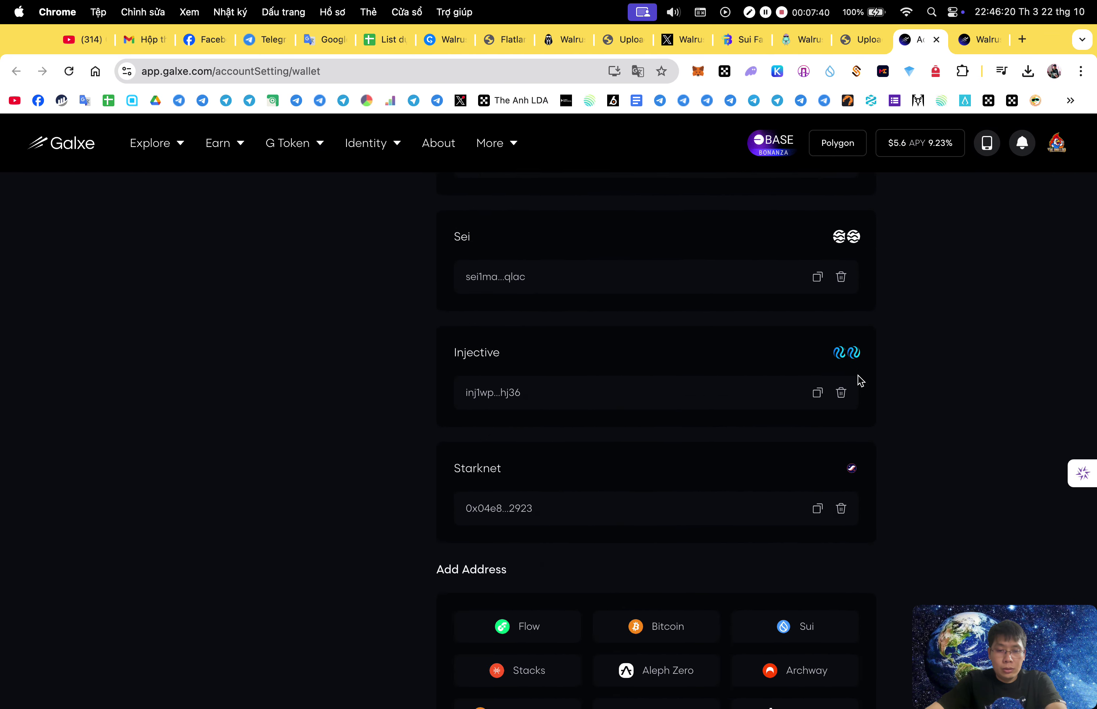
{"action": "scroll", "coordinate": [860, 380], "scroll_direction": "down", "scroll_amount": 4}
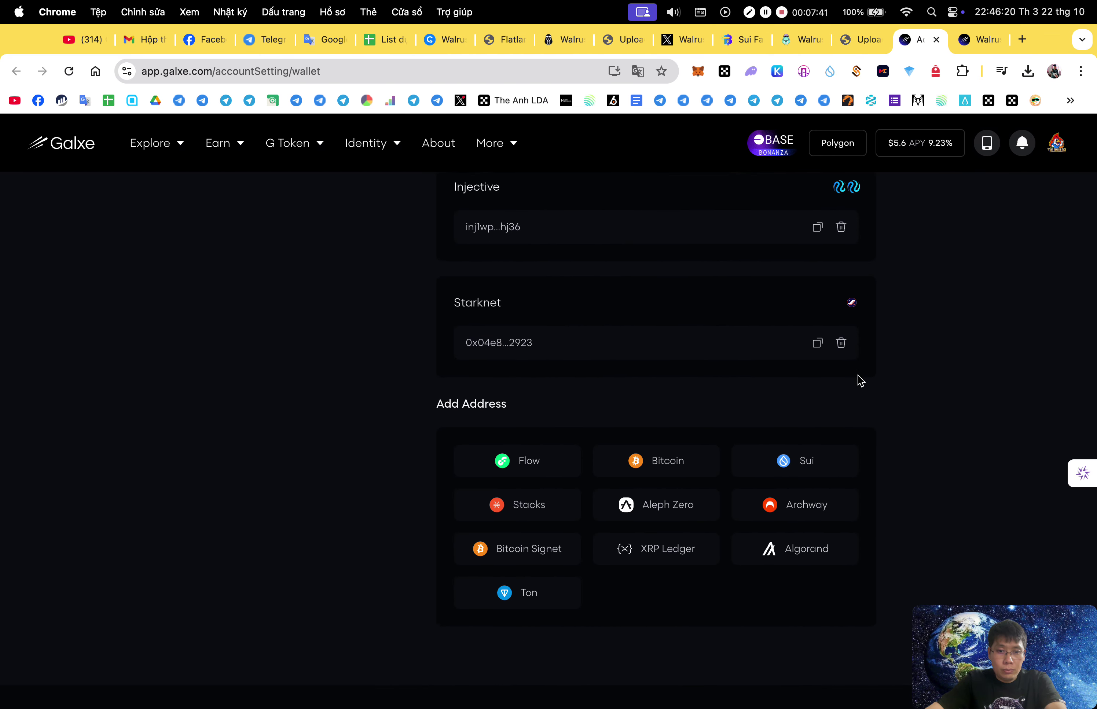
{"action": "left_click", "coordinate": [756, 455]}
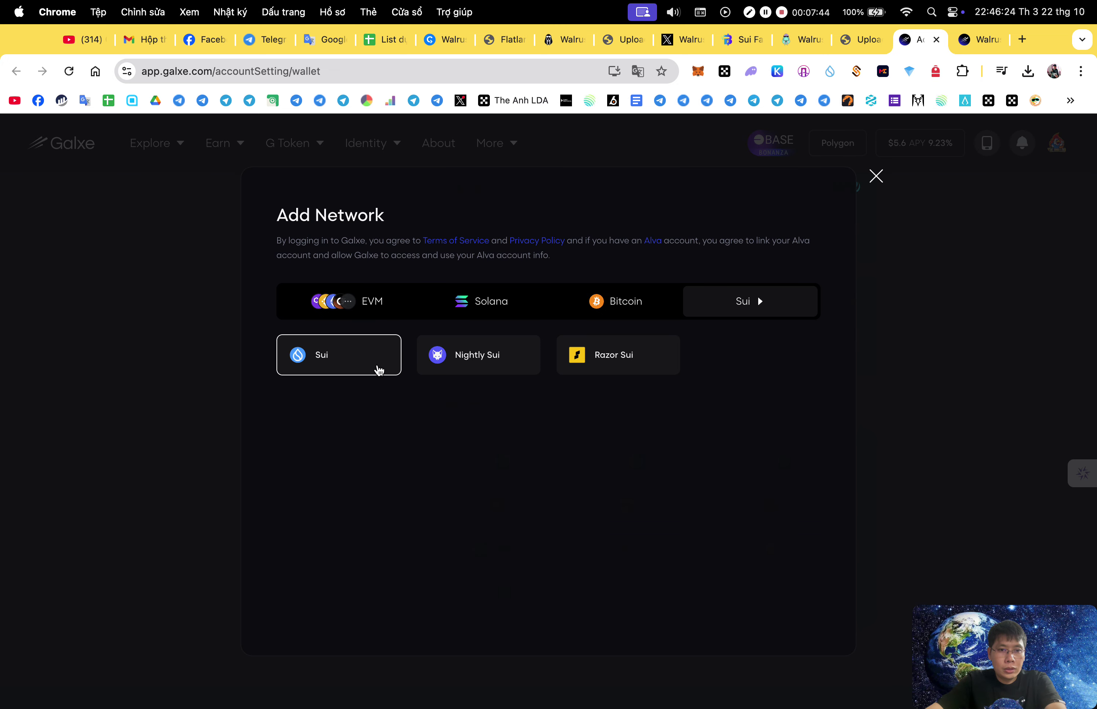
{"action": "left_click", "coordinate": [743, 302]}
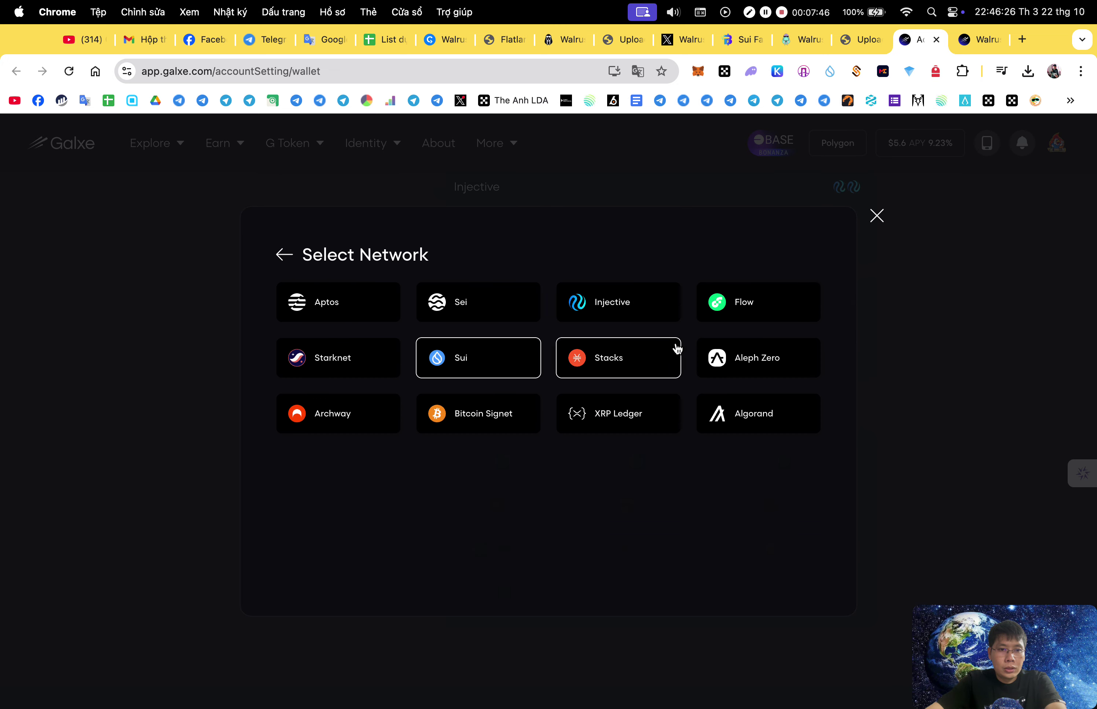
{"action": "left_click", "coordinate": [484, 359]}
{"action": "left_click", "coordinate": [295, 358]}
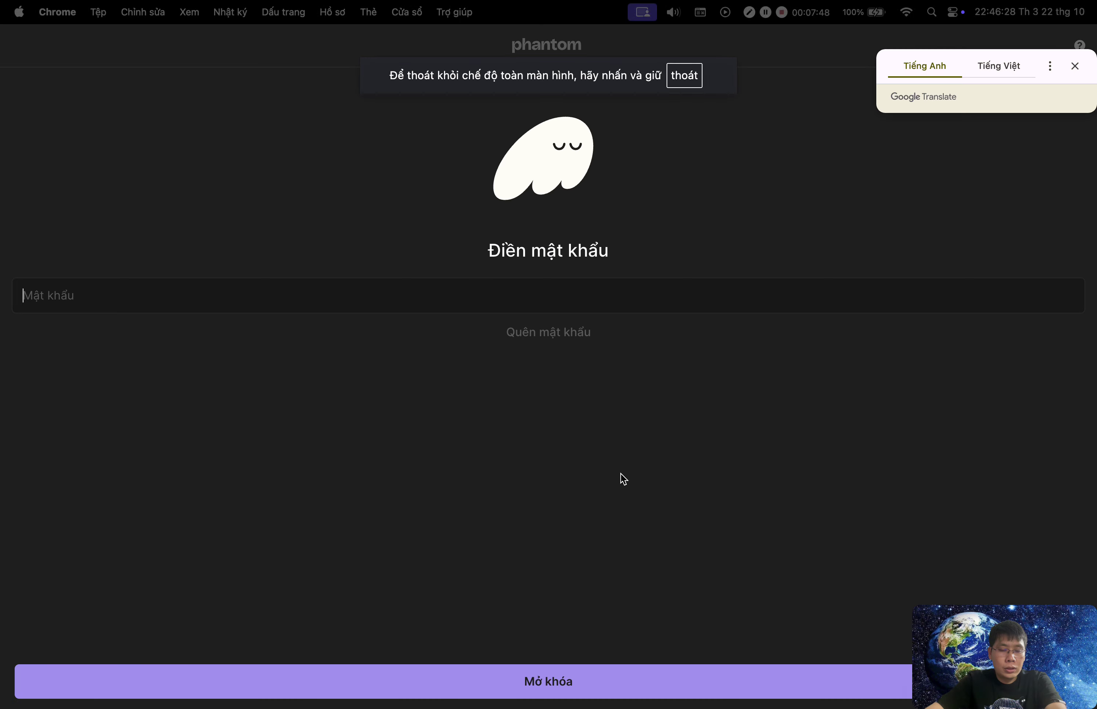
{"action": "left_click", "coordinate": [39, 32]}
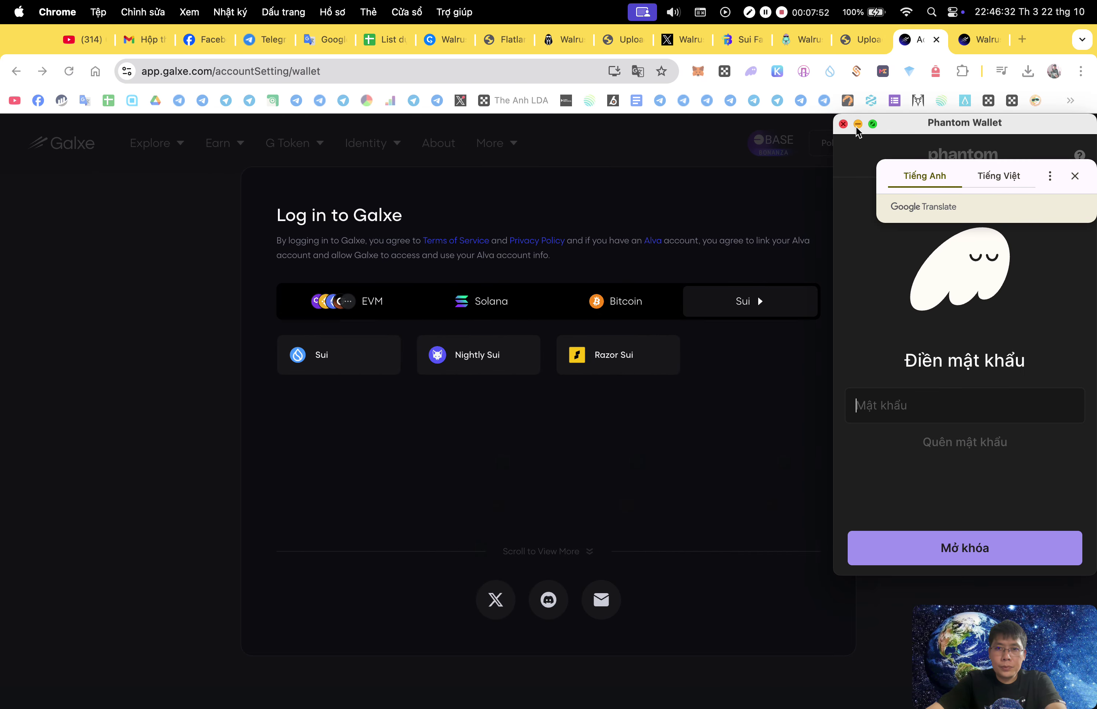
{"action": "left_click", "coordinate": [843, 124]}
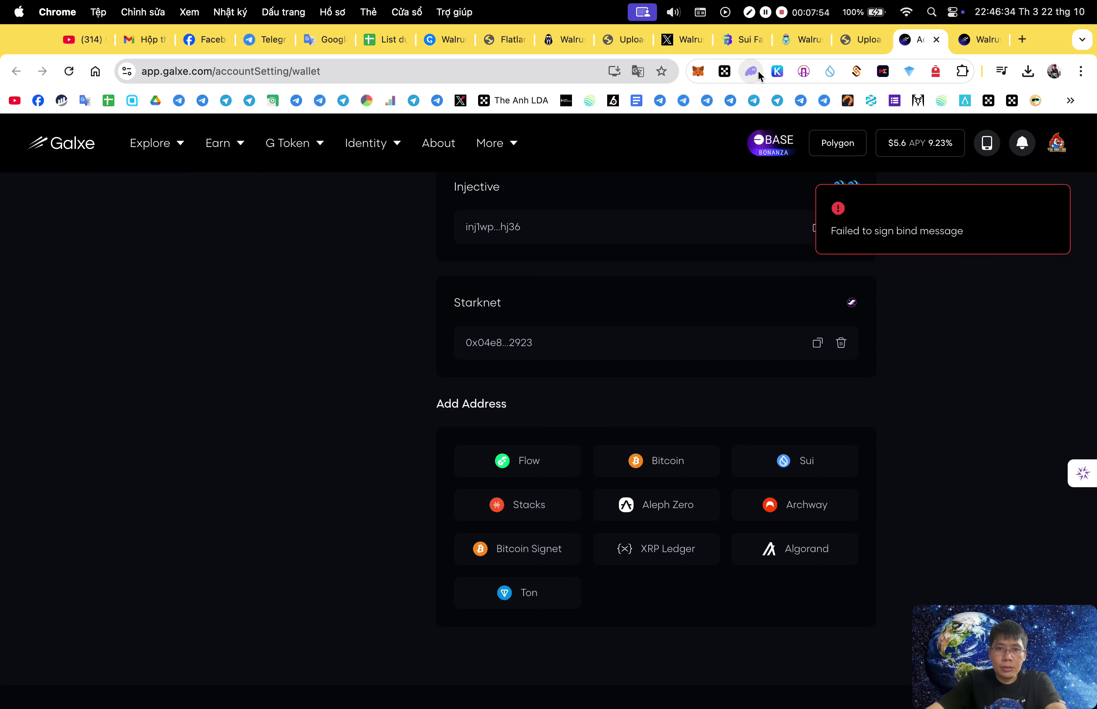
Turn off the Phantom extension in the browser's extension management.
{"action": "right_click", "coordinate": [760, 75]}
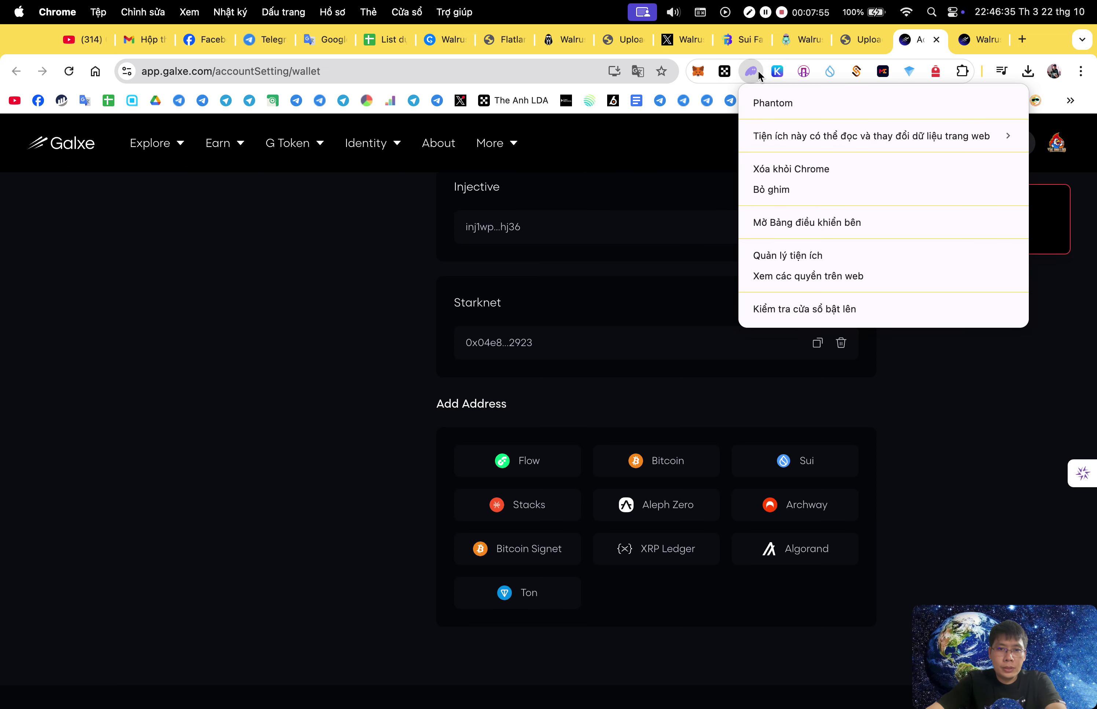
{"action": "left_click", "coordinate": [806, 256]}
{"action": "left_click", "coordinate": [774, 258]}
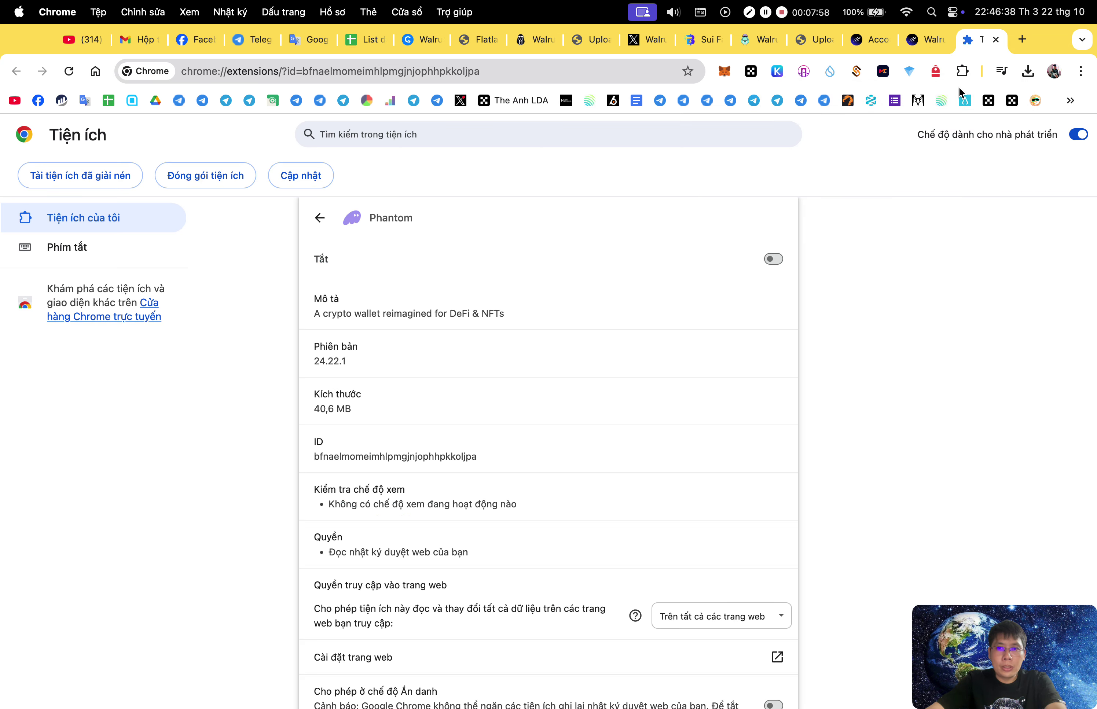
Return to the Galxe wallet settings, bring up the Sui wallet options and reload the page.
{"action": "left_click", "coordinate": [868, 42]}
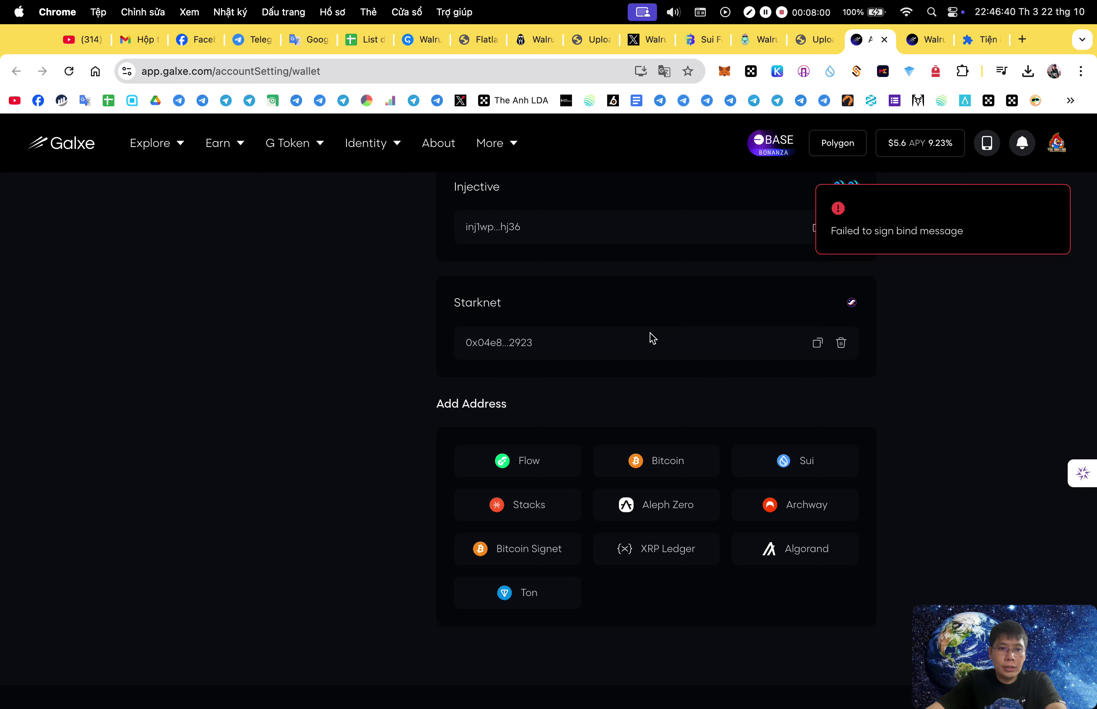
{"action": "left_click", "coordinate": [784, 461]}
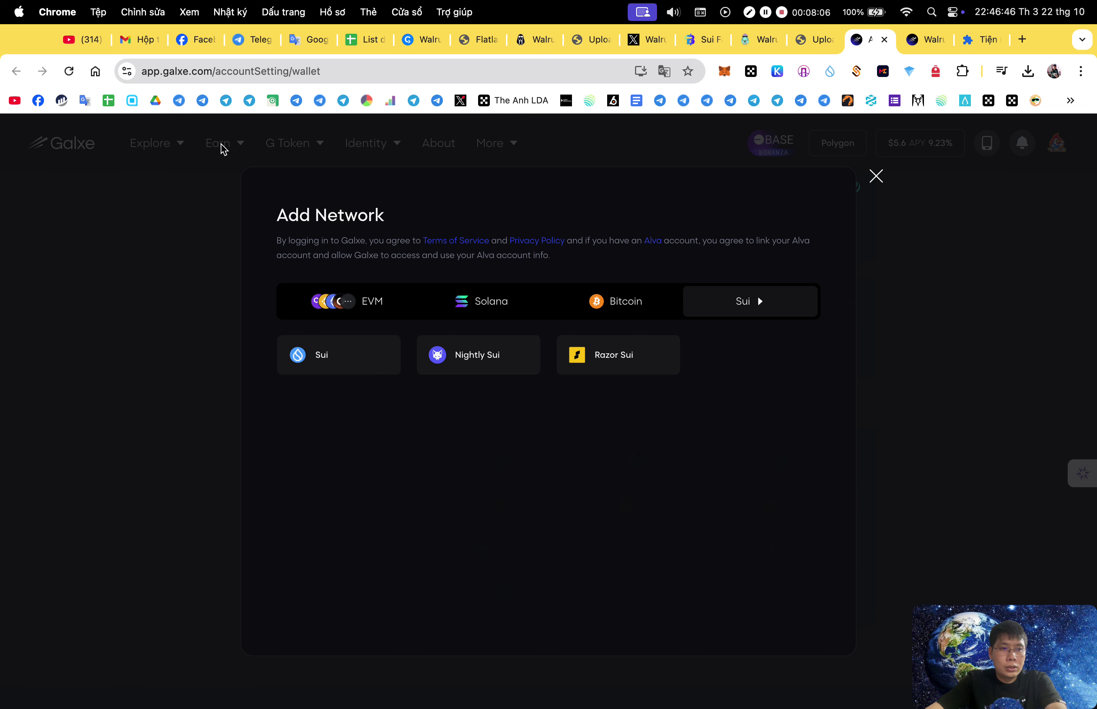
{"action": "left_click", "coordinate": [69, 71]}
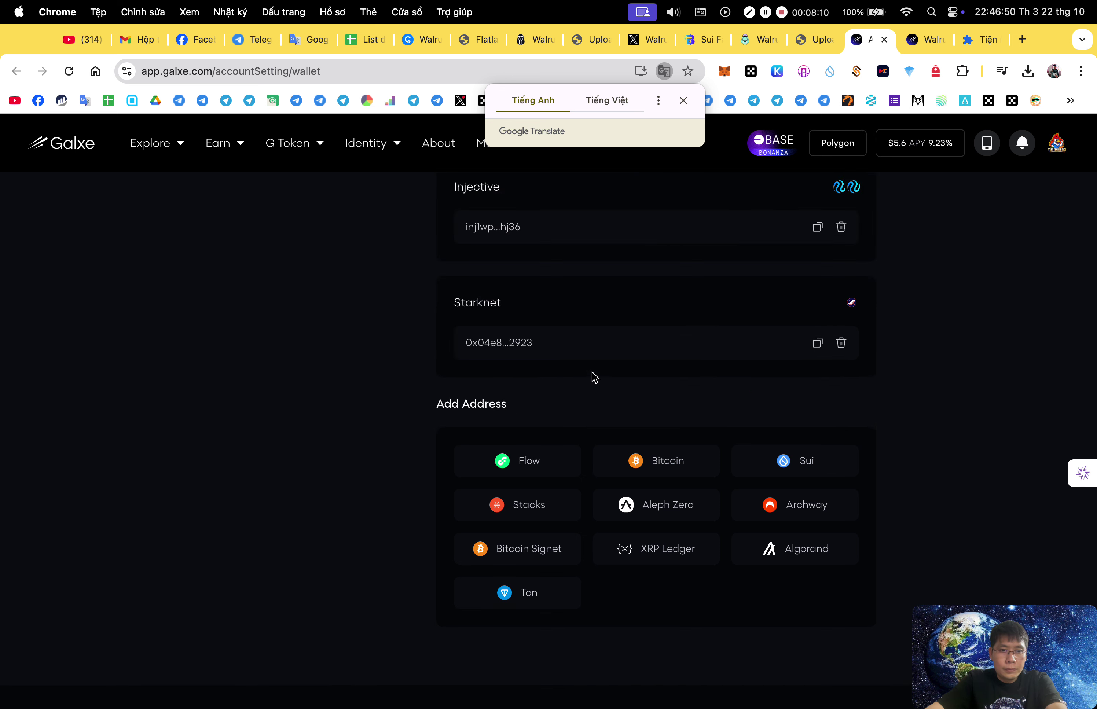
Try to add a Sui address under Add Address in the wallet settings with the Sui wallet.
{"action": "scroll", "coordinate": [594, 378], "scroll_direction": "up", "scroll_amount": 10}
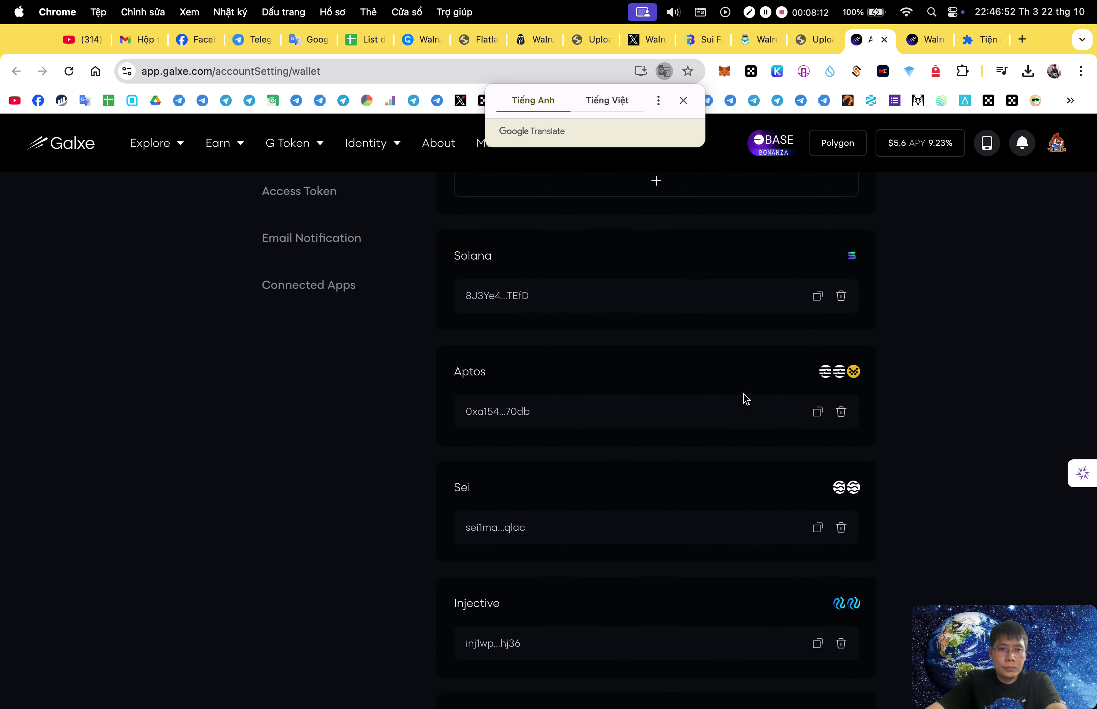
{"action": "scroll", "coordinate": [746, 399], "scroll_direction": "up", "scroll_amount": 4}
{"action": "scroll", "coordinate": [663, 375], "scroll_direction": "down", "scroll_amount": 15}
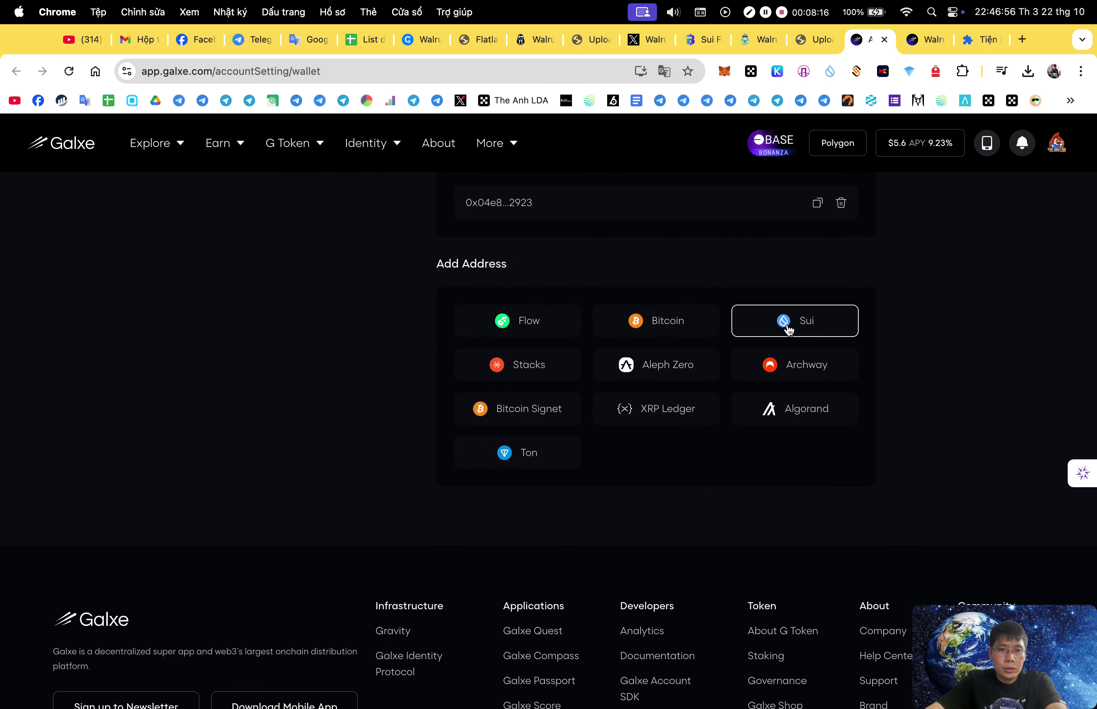
{"action": "left_click", "coordinate": [788, 321]}
{"action": "left_click", "coordinate": [366, 364]}
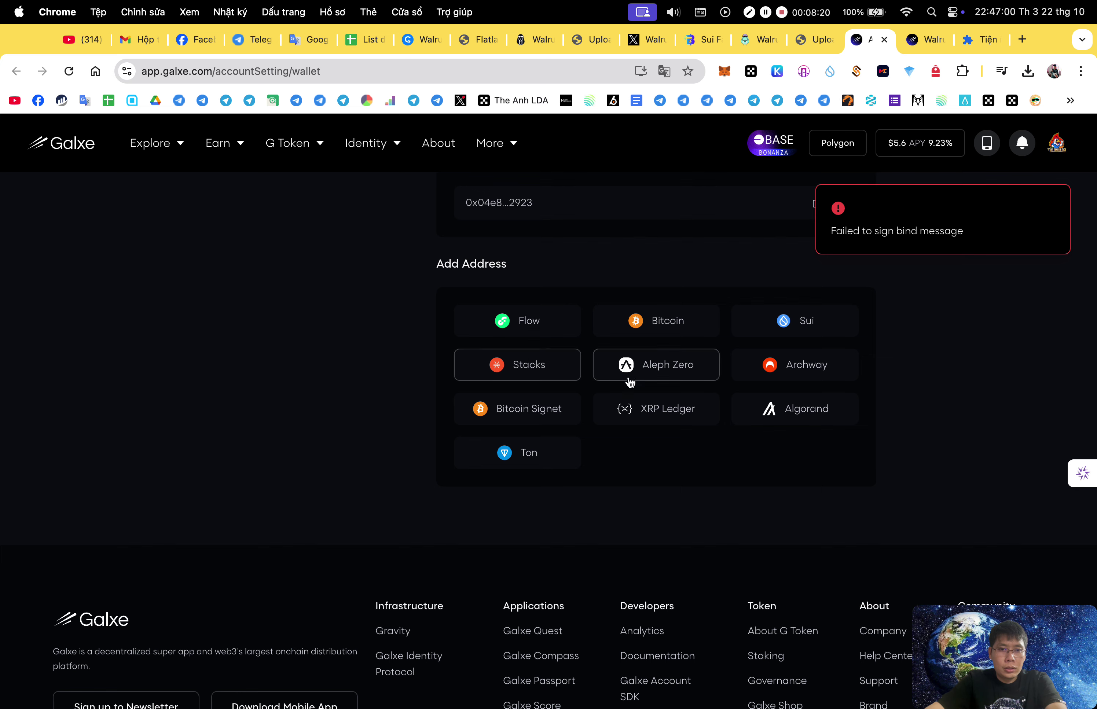
Bring up the Sui wallet options again and check the account in the Sui wallet extension.
{"action": "left_click", "coordinate": [808, 326]}
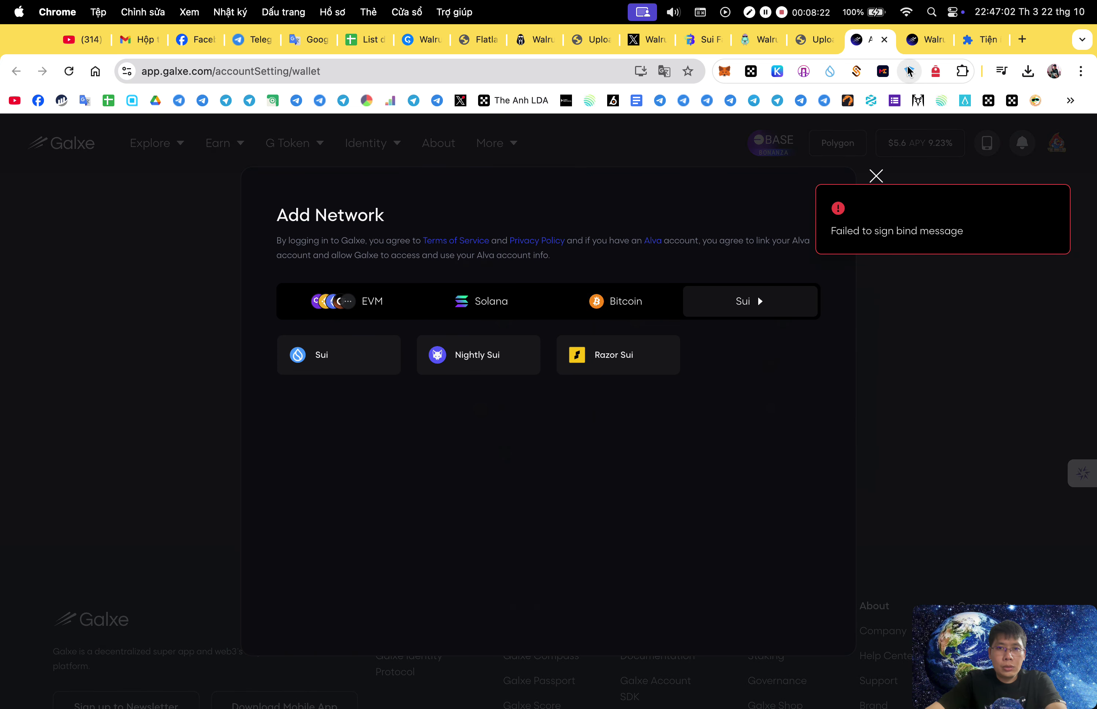
{"action": "left_click", "coordinate": [830, 72]}
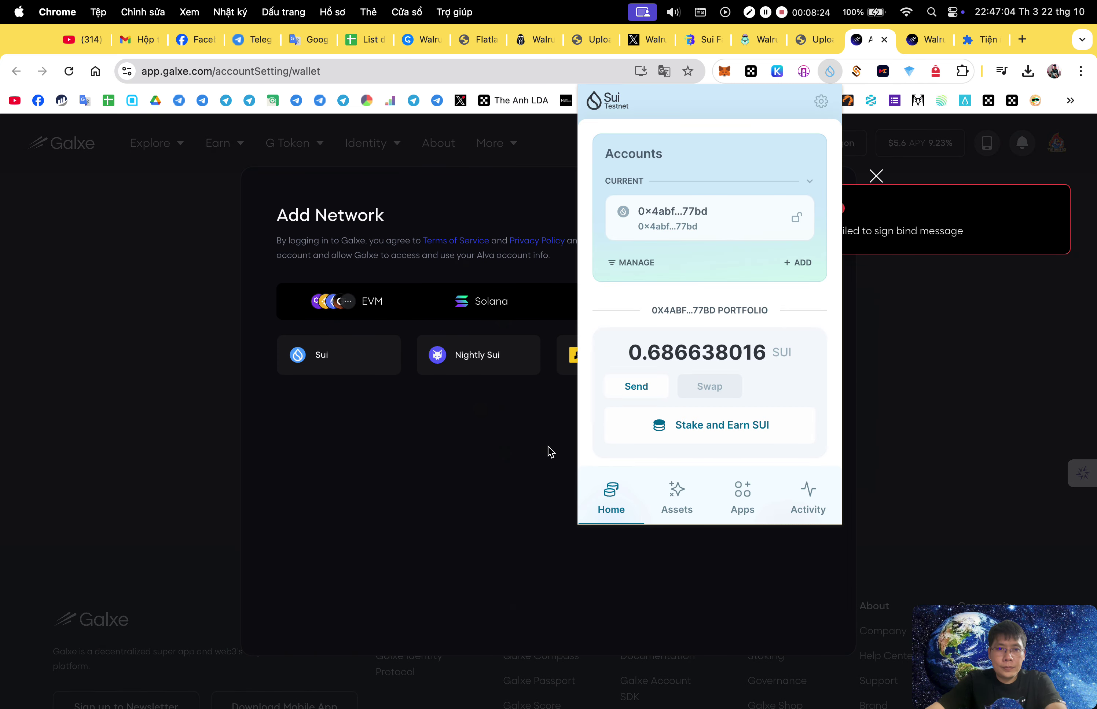
{"action": "left_click", "coordinate": [475, 460]}
Try the Nightly Sui option in the Add Network dialog, then close the Nightly website.
{"action": "left_click", "coordinate": [492, 358]}
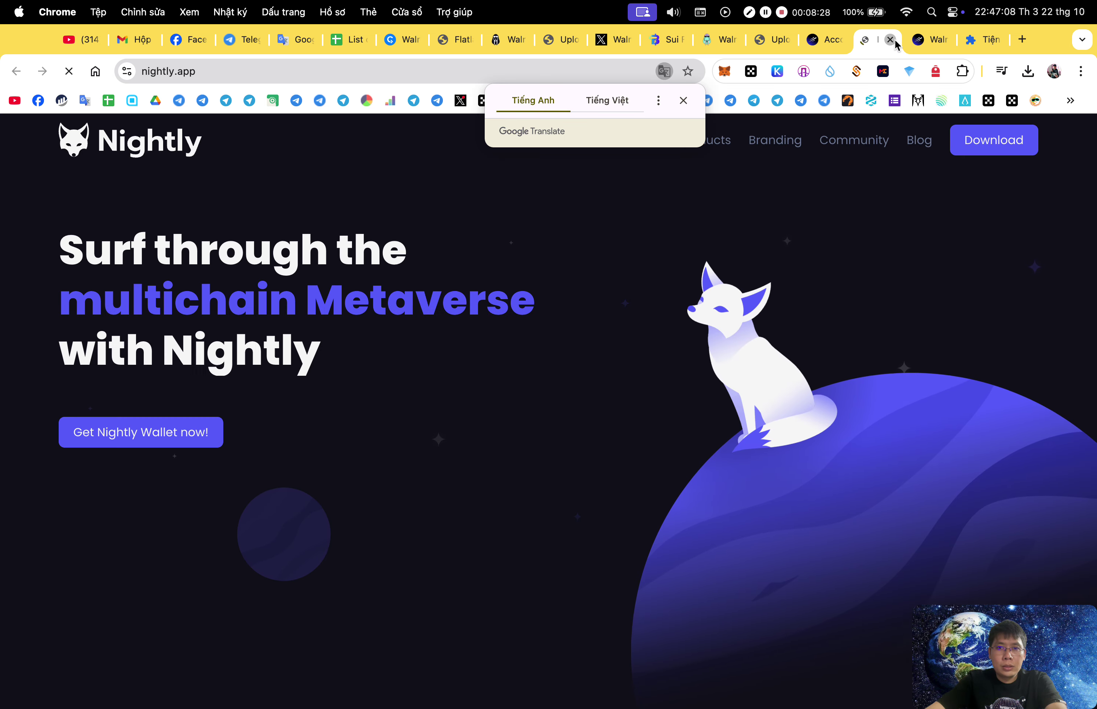
{"action": "key", "text": "super+w"}
{"action": "left_click", "coordinate": [531, 456]}
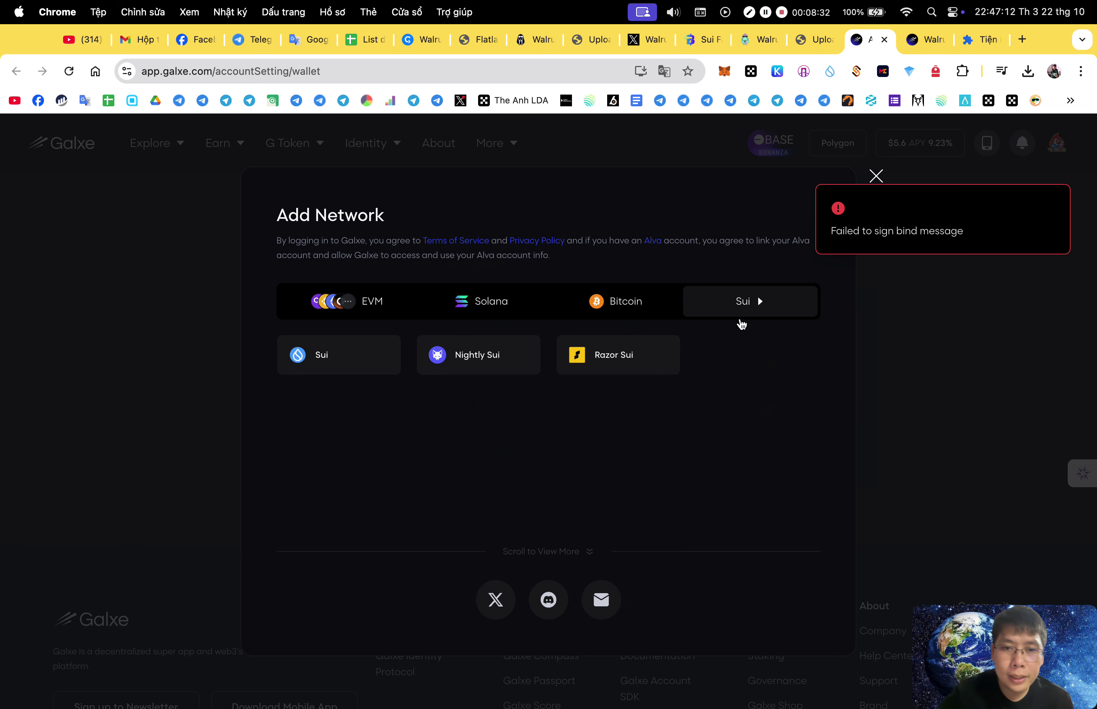
Leave the Add Network dialog, go back to the Galxe wallet address settings and reload the page.
{"action": "left_click", "coordinate": [899, 276]}
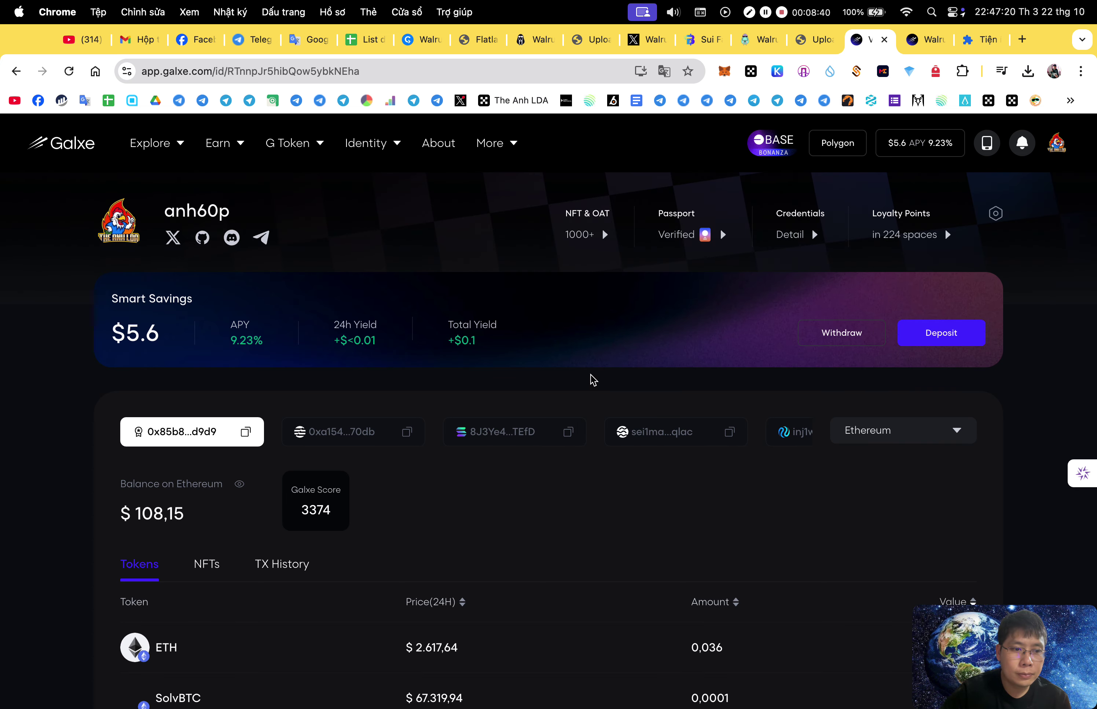
{"action": "left_click", "coordinate": [16, 71]}
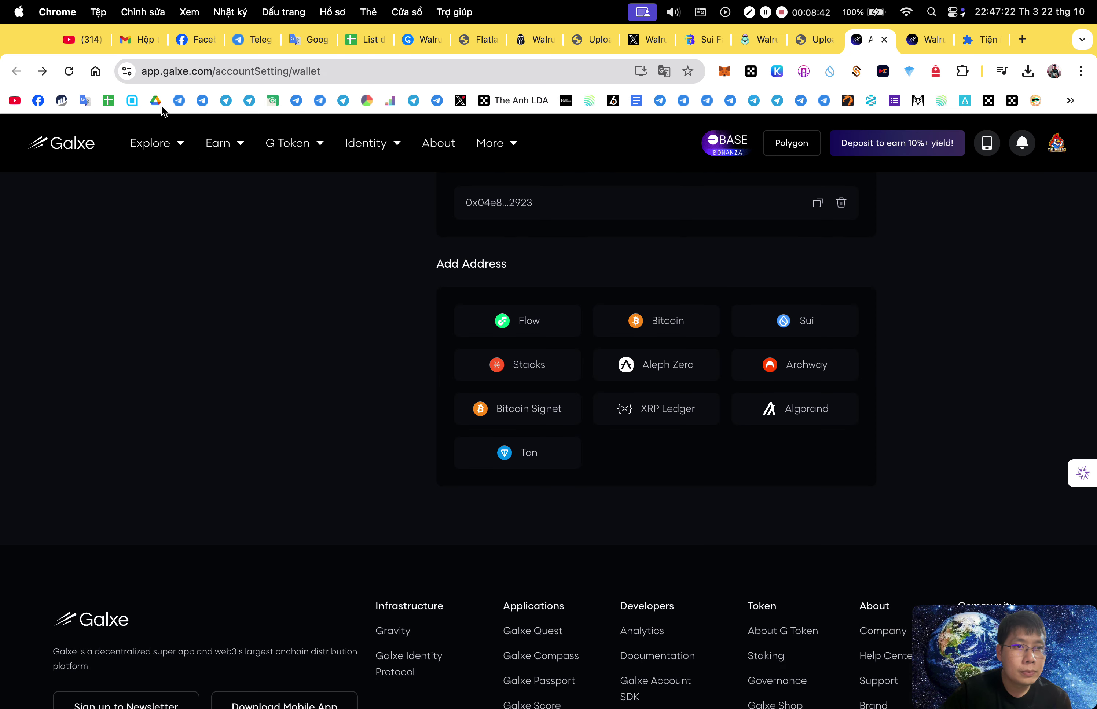
{"action": "left_click", "coordinate": [68, 70]}
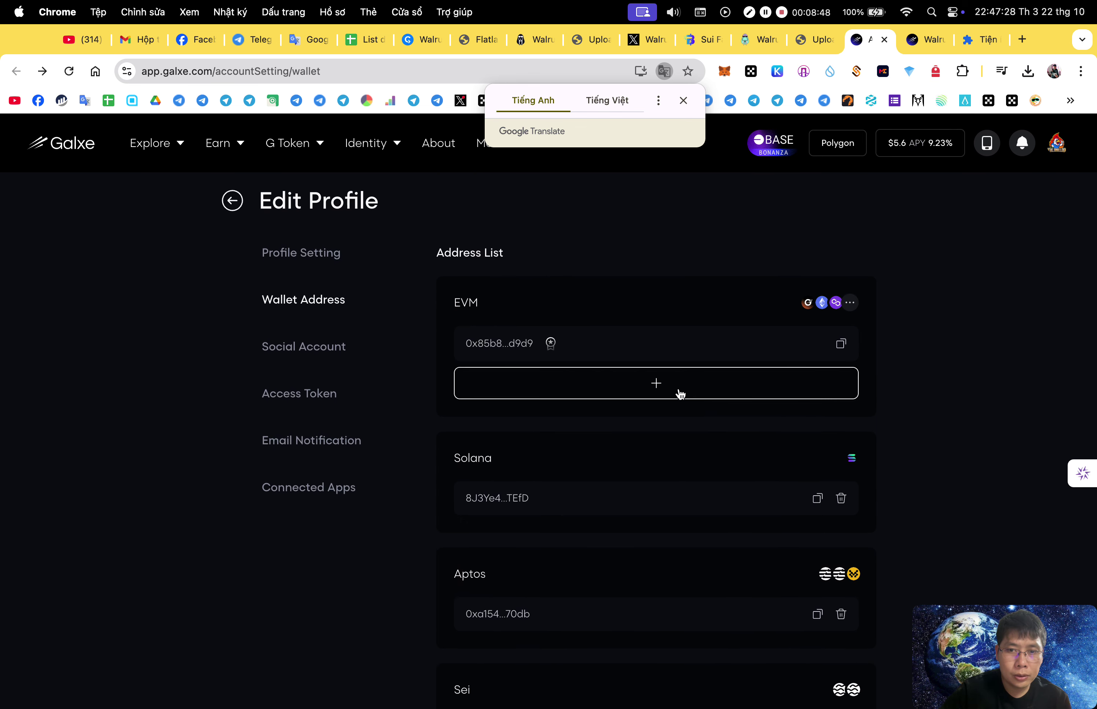
Start binding a secondary address from the EVM section, choosing the Sui network and the Sui wallet.
{"action": "left_click", "coordinate": [657, 385]}
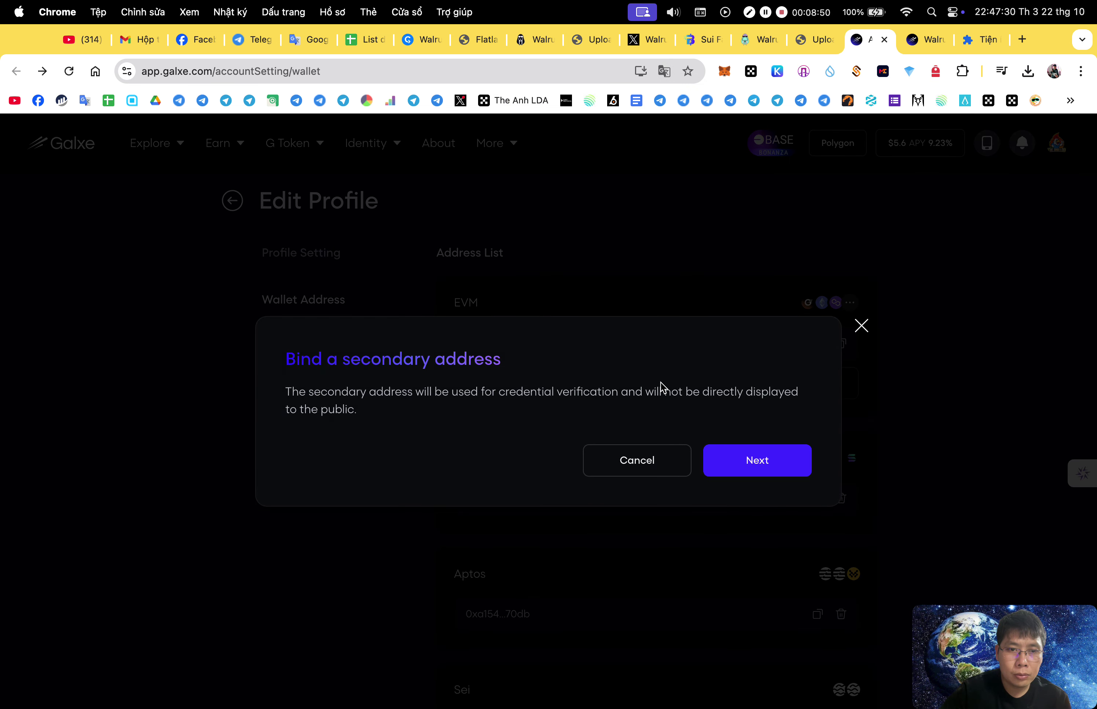
{"action": "left_click", "coordinate": [741, 473]}
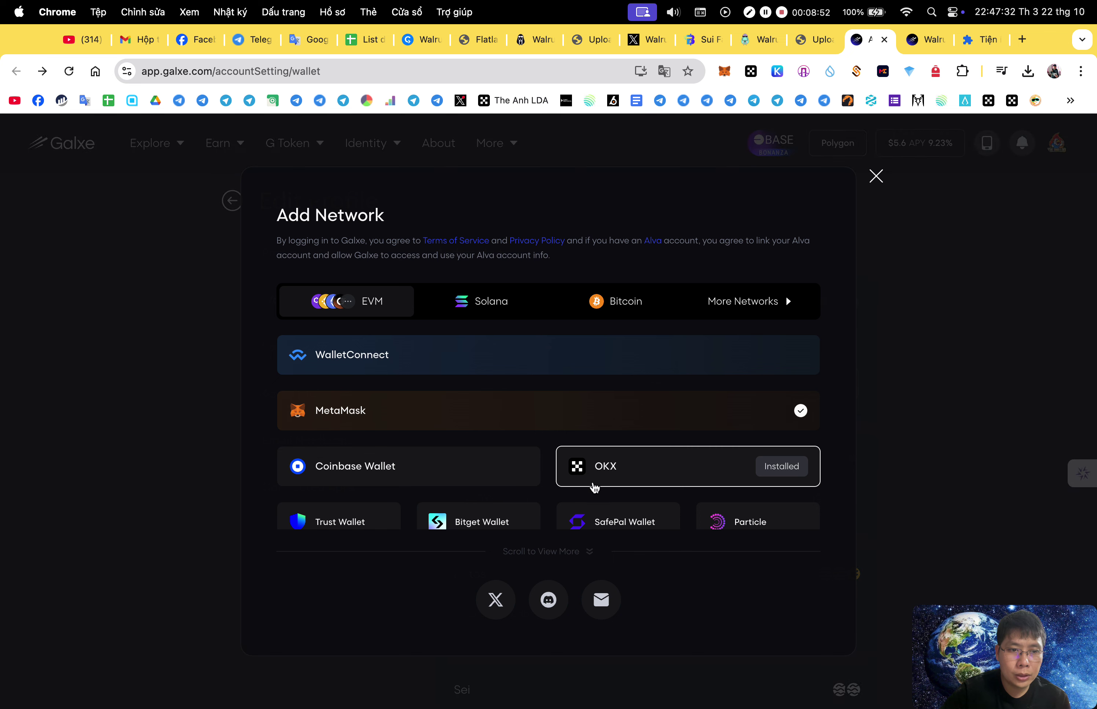
{"action": "scroll", "coordinate": [547, 490], "scroll_direction": "down", "scroll_amount": 3}
{"action": "scroll", "coordinate": [547, 489], "scroll_direction": "up", "scroll_amount": 3}
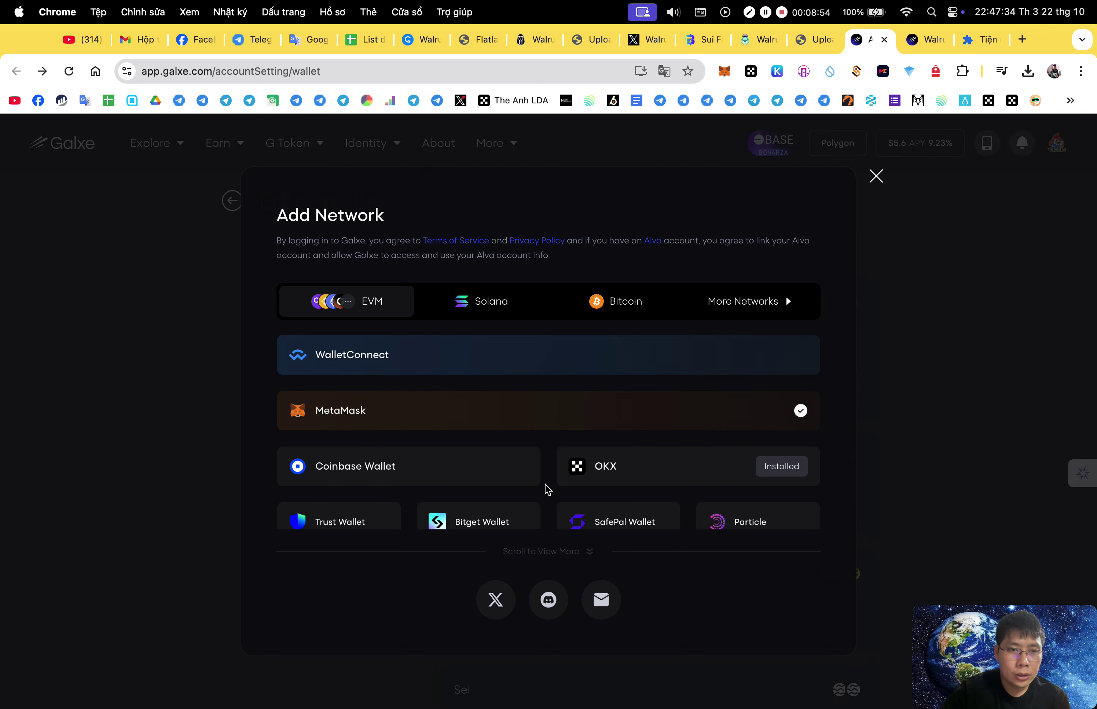
{"action": "scroll", "coordinate": [543, 489], "scroll_direction": "down", "scroll_amount": 5}
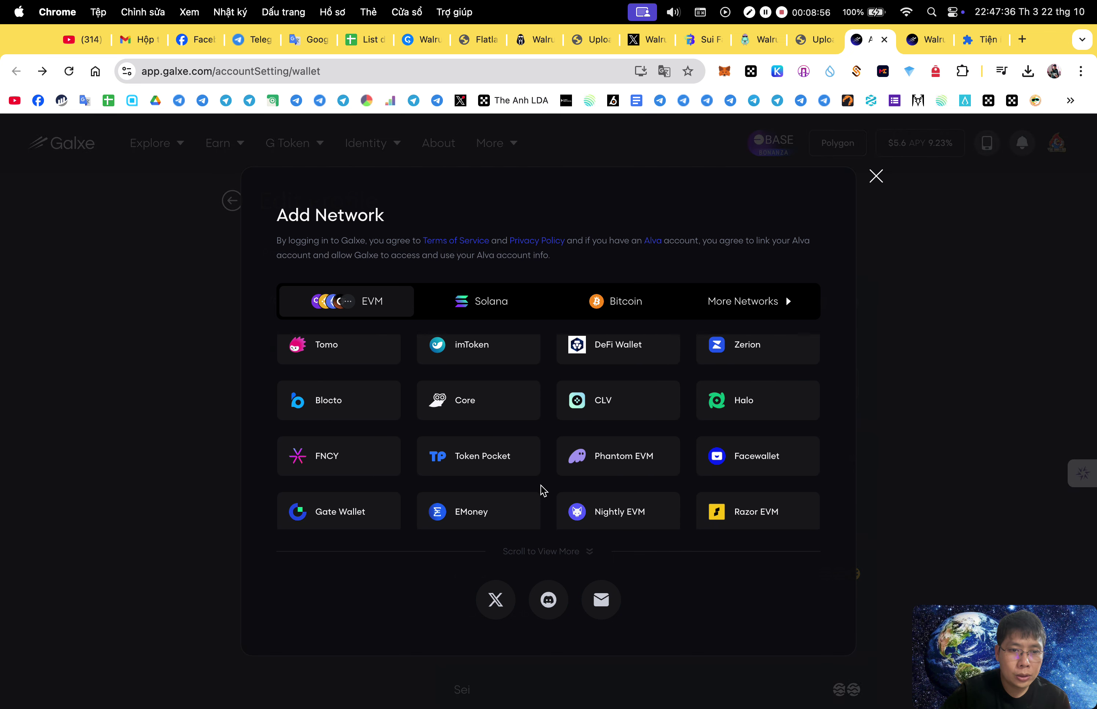
{"action": "scroll", "coordinate": [544, 490], "scroll_direction": "up", "scroll_amount": 5}
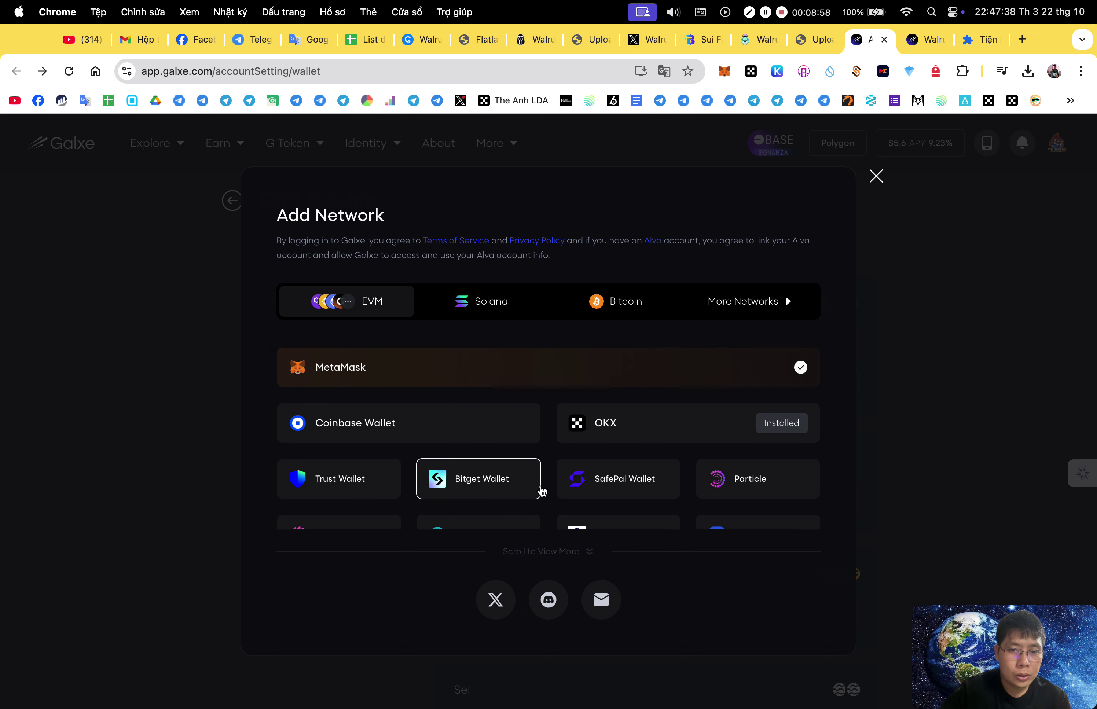
{"action": "scroll", "coordinate": [507, 369], "scroll_direction": "up", "scroll_amount": 1}
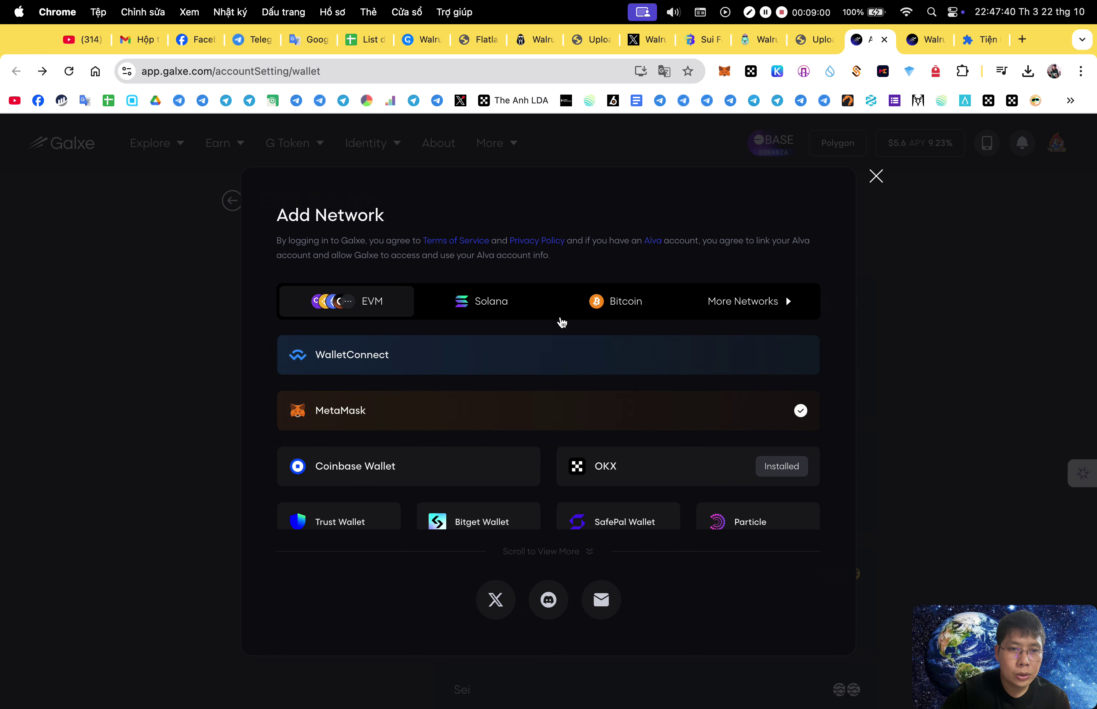
{"action": "left_click", "coordinate": [781, 305]}
{"action": "left_click", "coordinate": [462, 356]}
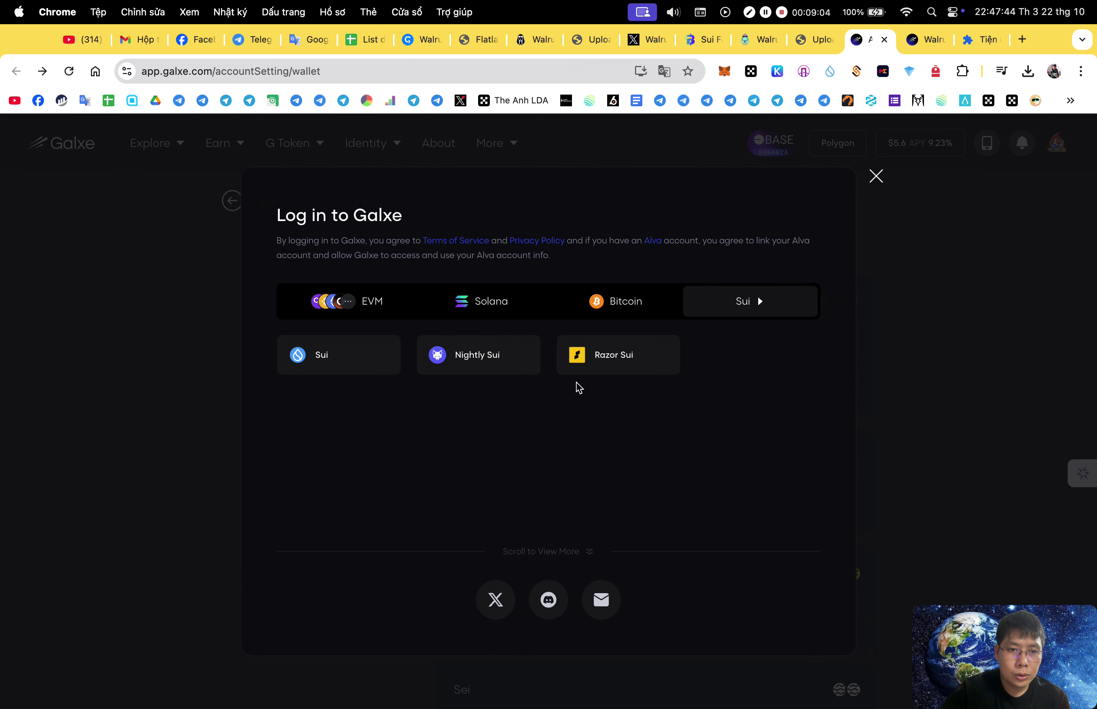
{"action": "left_click", "coordinate": [366, 357]}
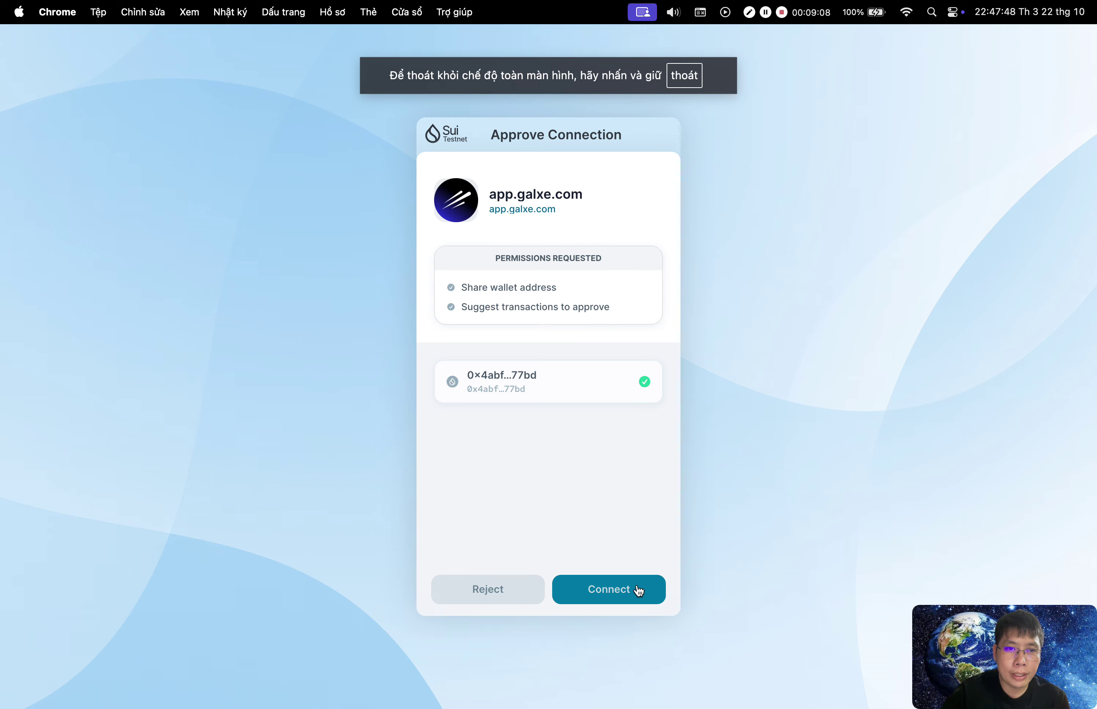
Approve the Sui wallet connection and sign-in message, then bind the wallet to the existing Galxe account.
{"action": "left_click", "coordinate": [639, 591]}
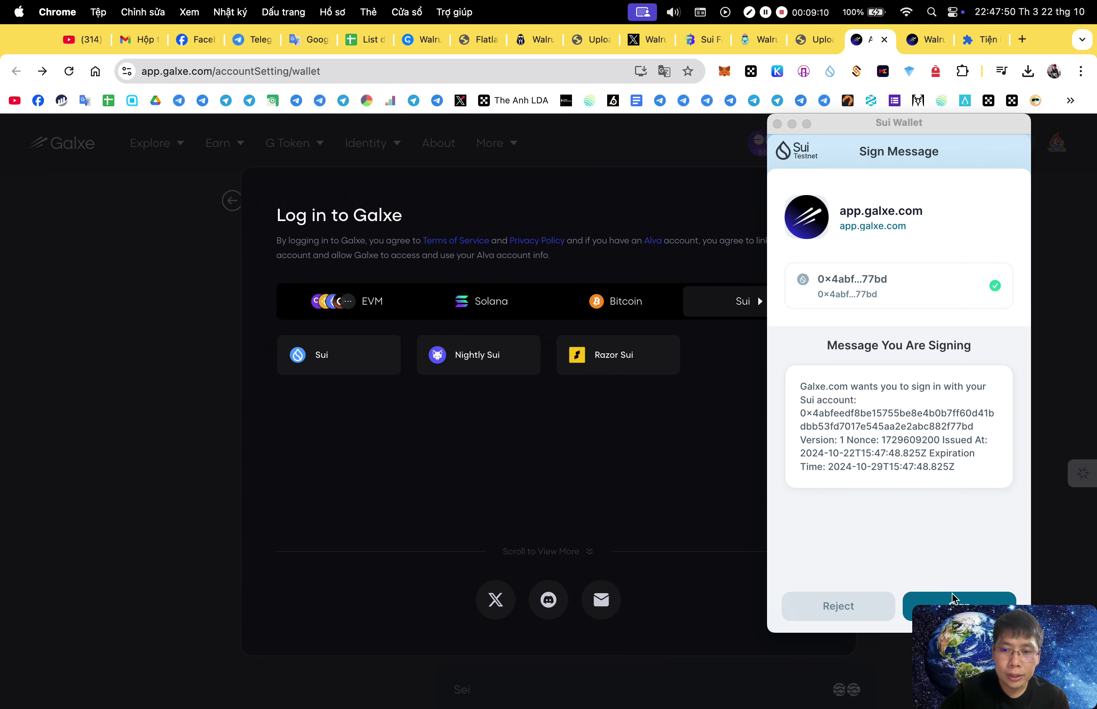
{"action": "left_click", "coordinate": [953, 598]}
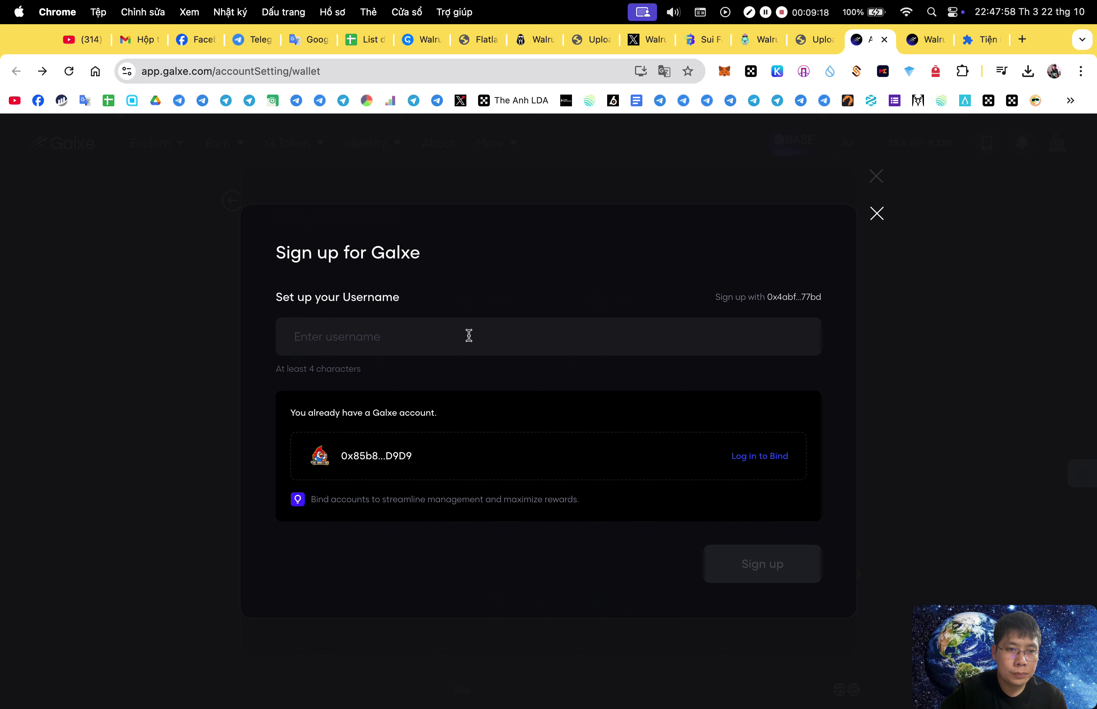
{"action": "left_click", "coordinate": [755, 457]}
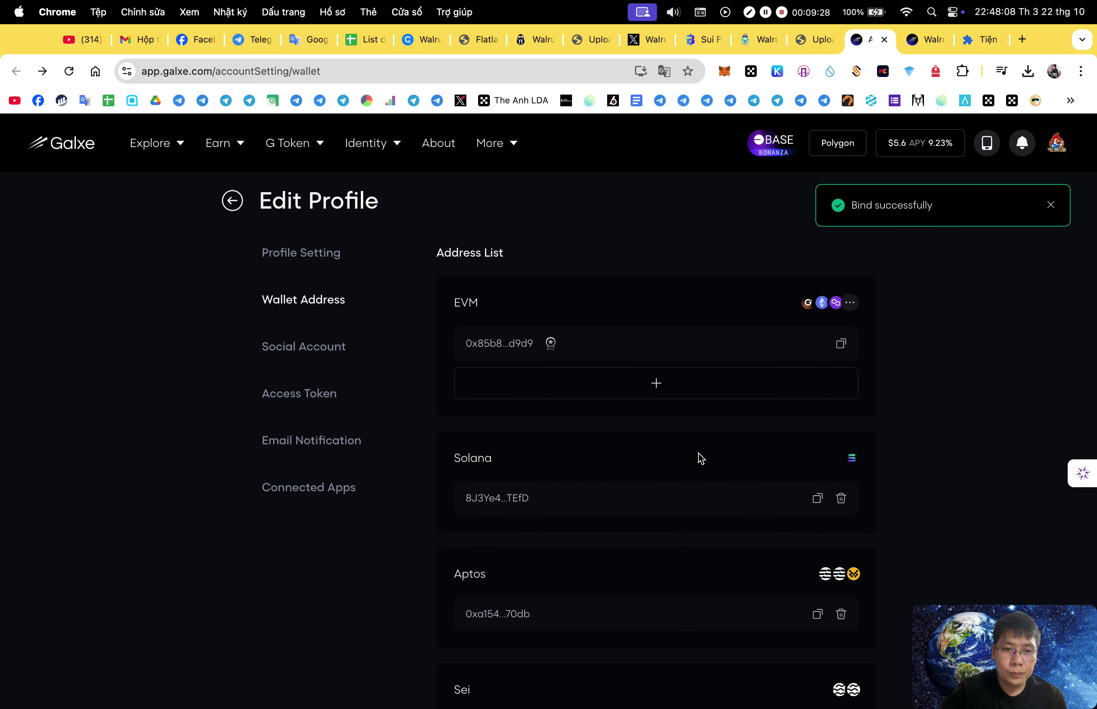
Check the Address List for the Sui wallet entry.
{"action": "scroll", "coordinate": [701, 458], "scroll_direction": "down", "scroll_amount": 1}
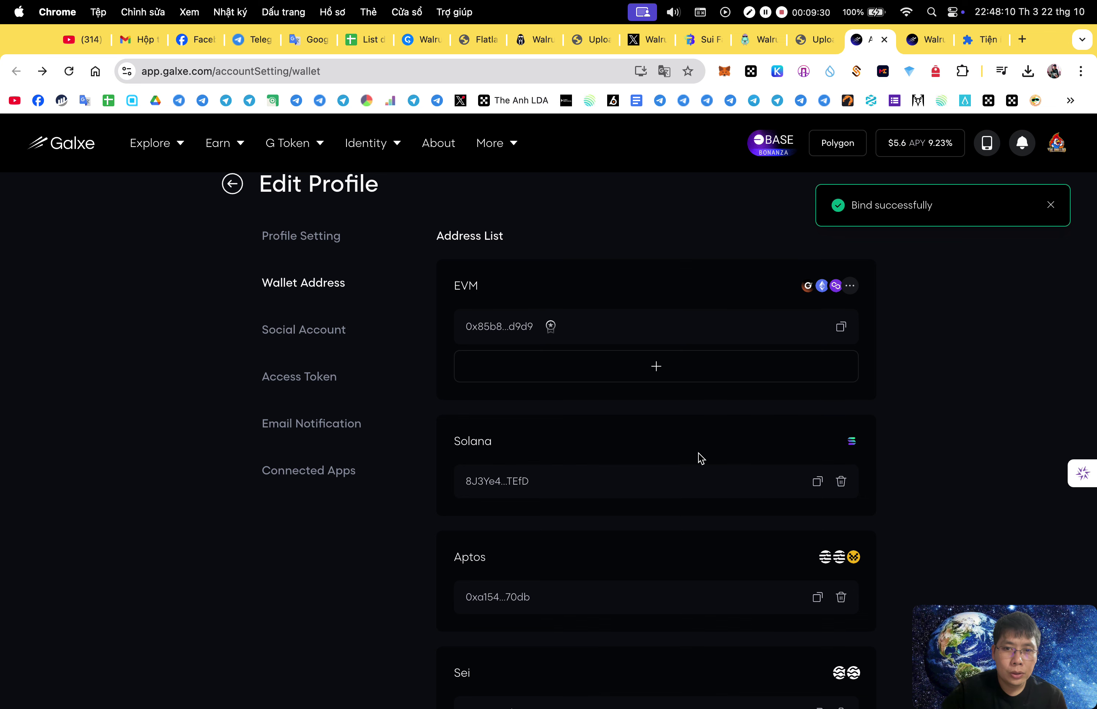
{"action": "scroll", "coordinate": [701, 458], "scroll_direction": "down", "scroll_amount": 10}
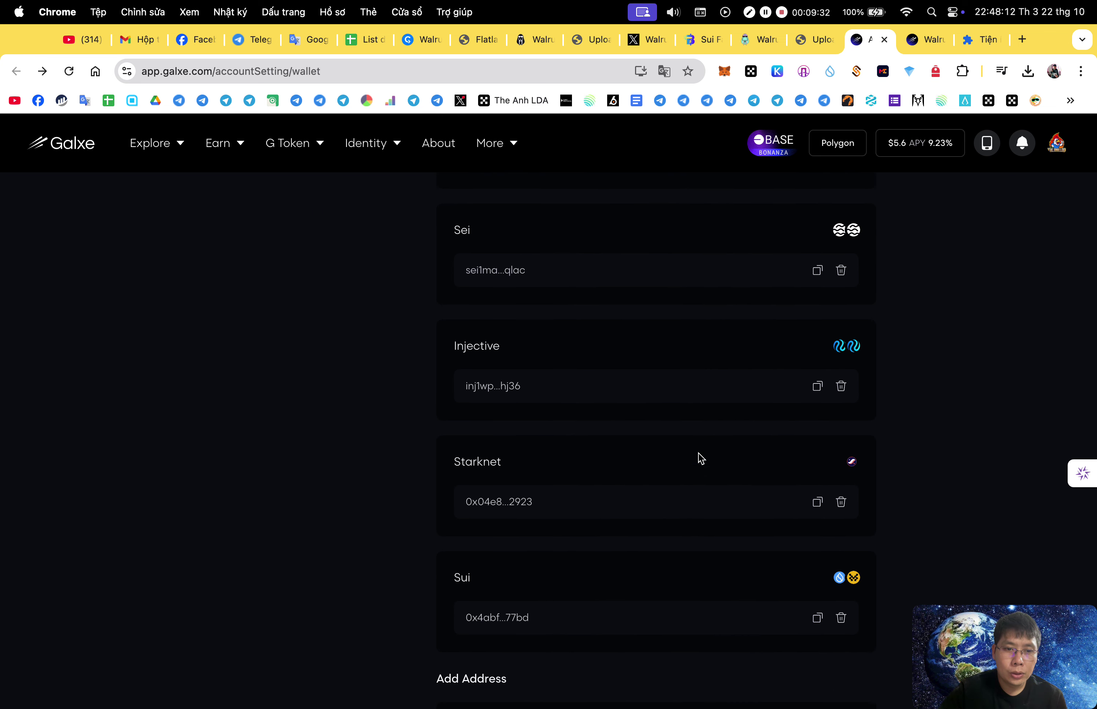
{"action": "scroll", "coordinate": [700, 458], "scroll_direction": "down", "scroll_amount": 2}
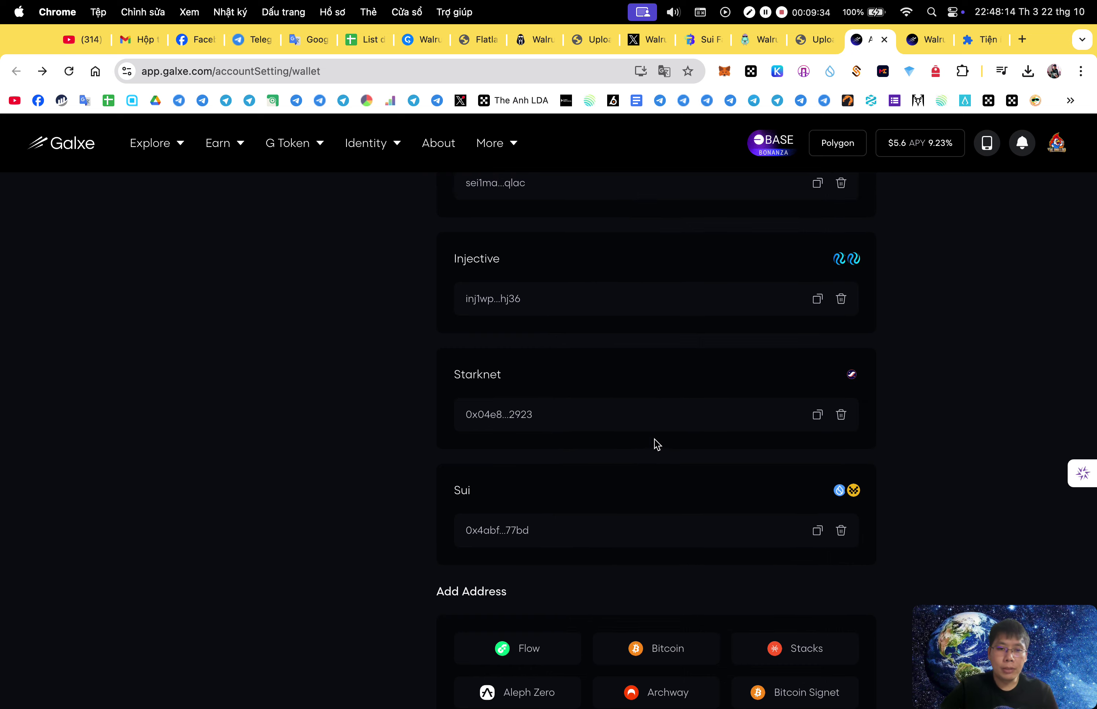
{"action": "scroll", "coordinate": [657, 441], "scroll_direction": "up", "scroll_amount": 1}
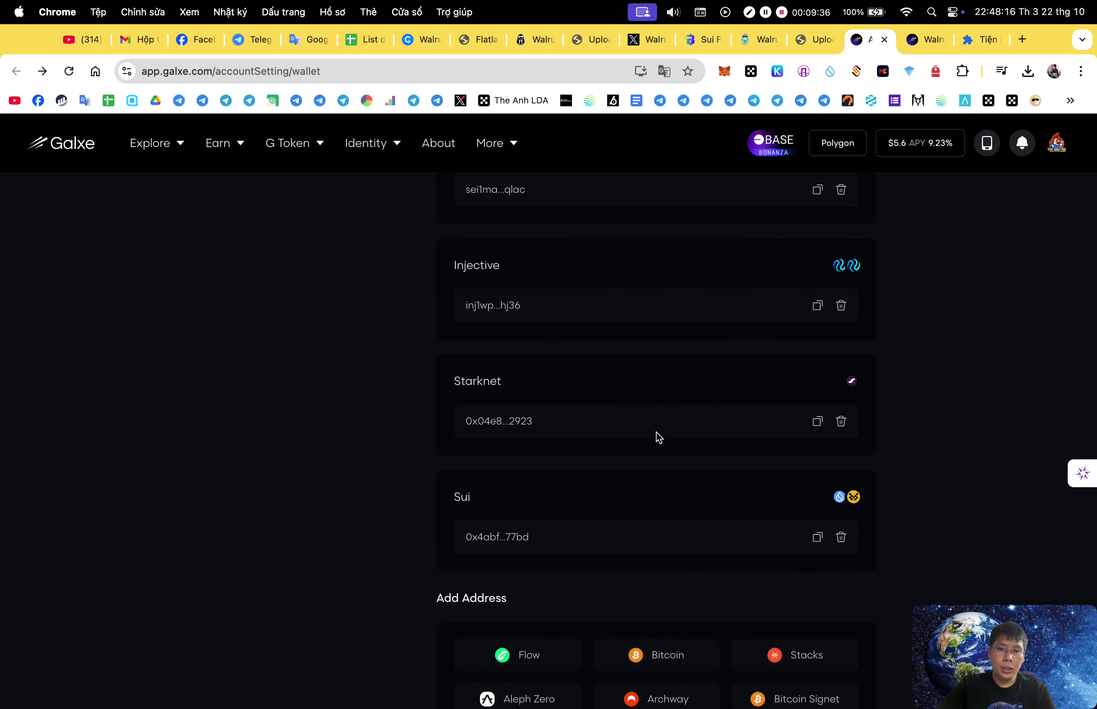
{"action": "scroll", "coordinate": [1017, 271], "scroll_direction": "up", "scroll_amount": 10}
Turn the Phantom extension back on, check that its wallet window opens, and close the extension settings page.
{"action": "left_click", "coordinate": [982, 40]}
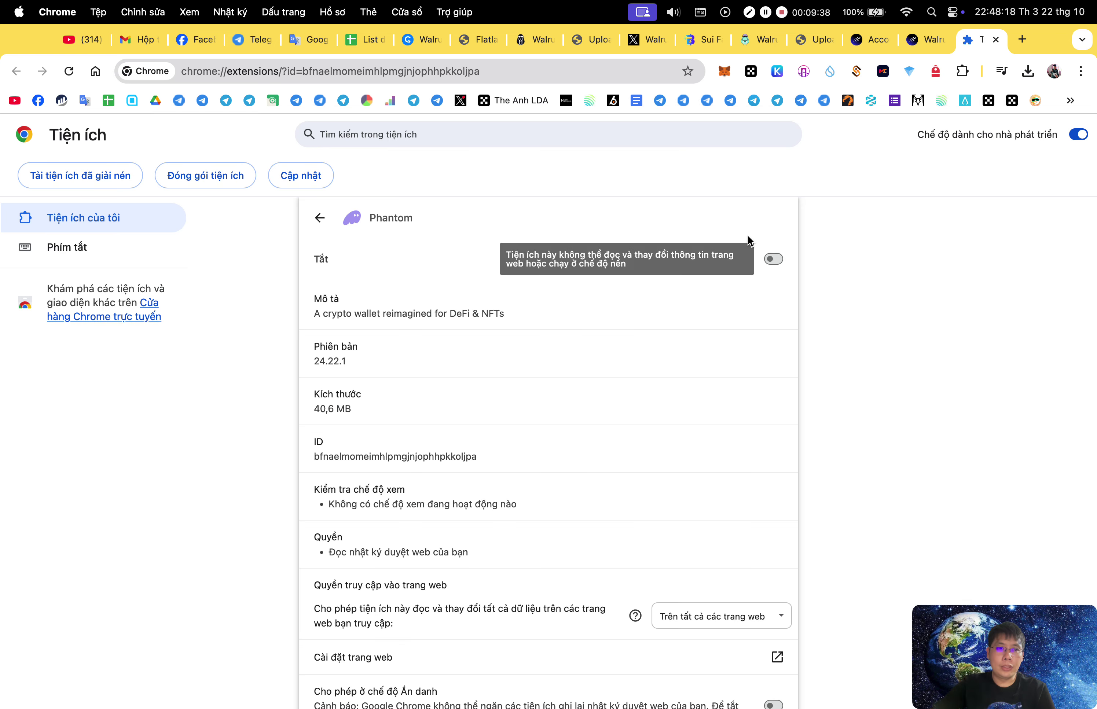
{"action": "left_click", "coordinate": [774, 260]}
{"action": "left_click", "coordinate": [751, 71]}
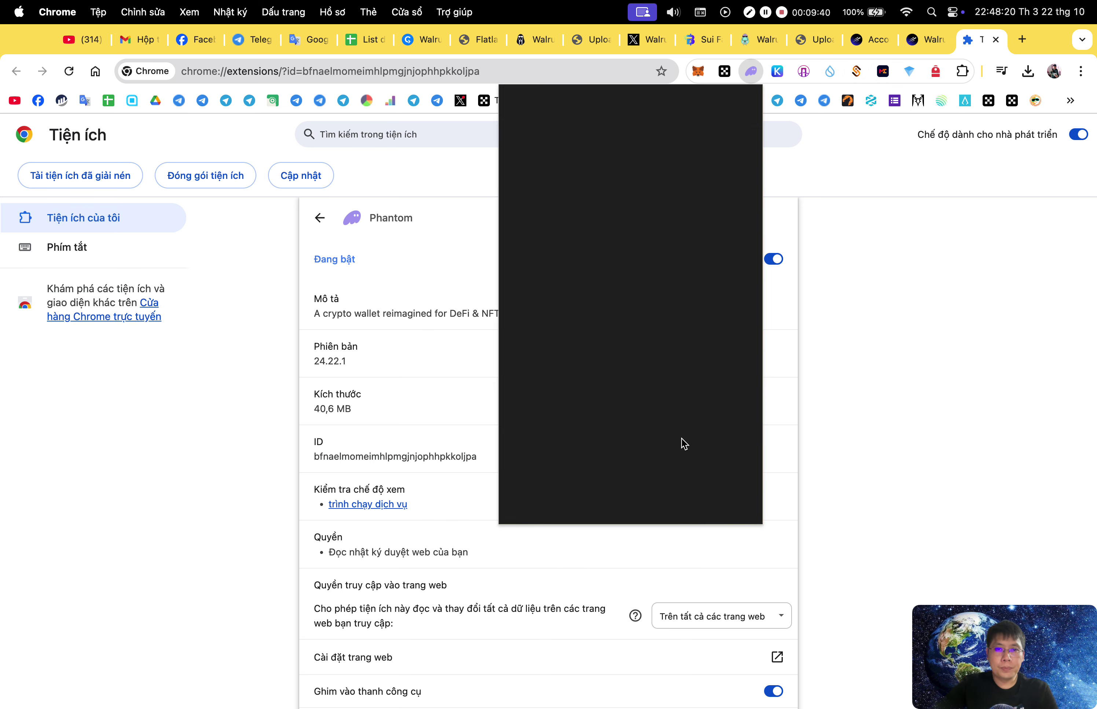
{"action": "left_click", "coordinate": [963, 201]}
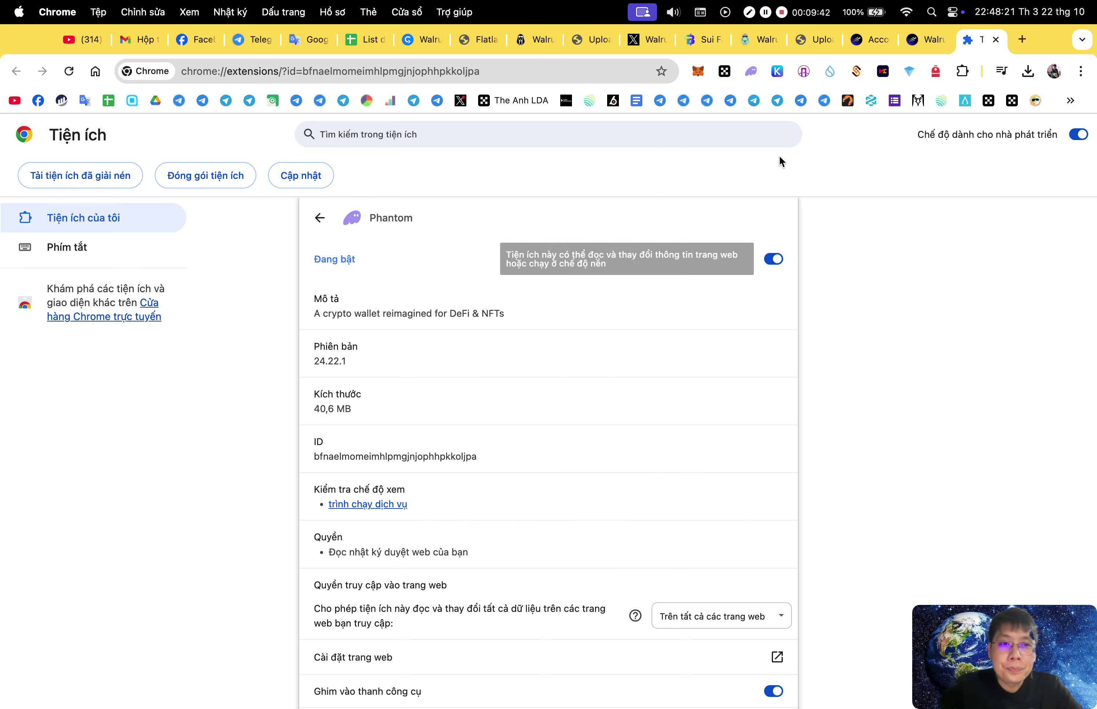
{"action": "left_click", "coordinate": [996, 39]}
Switch to the Walrus Starter Quest page and reload it.
{"action": "left_click", "coordinate": [906, 39]}
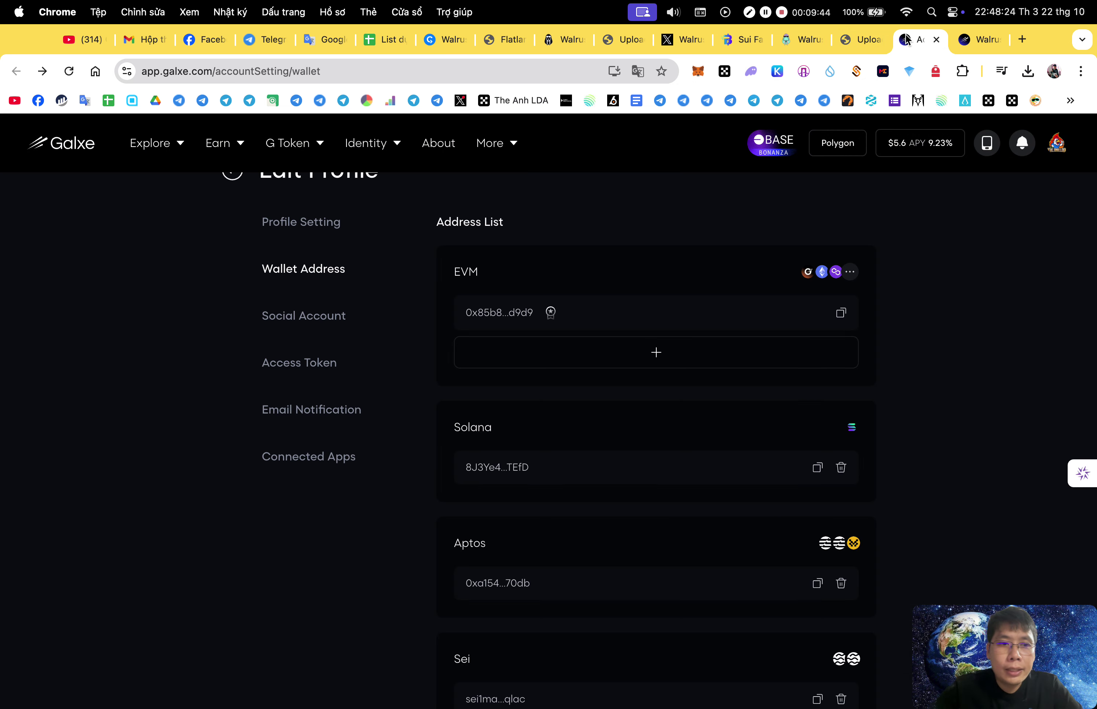
{"action": "left_click", "coordinate": [980, 39]}
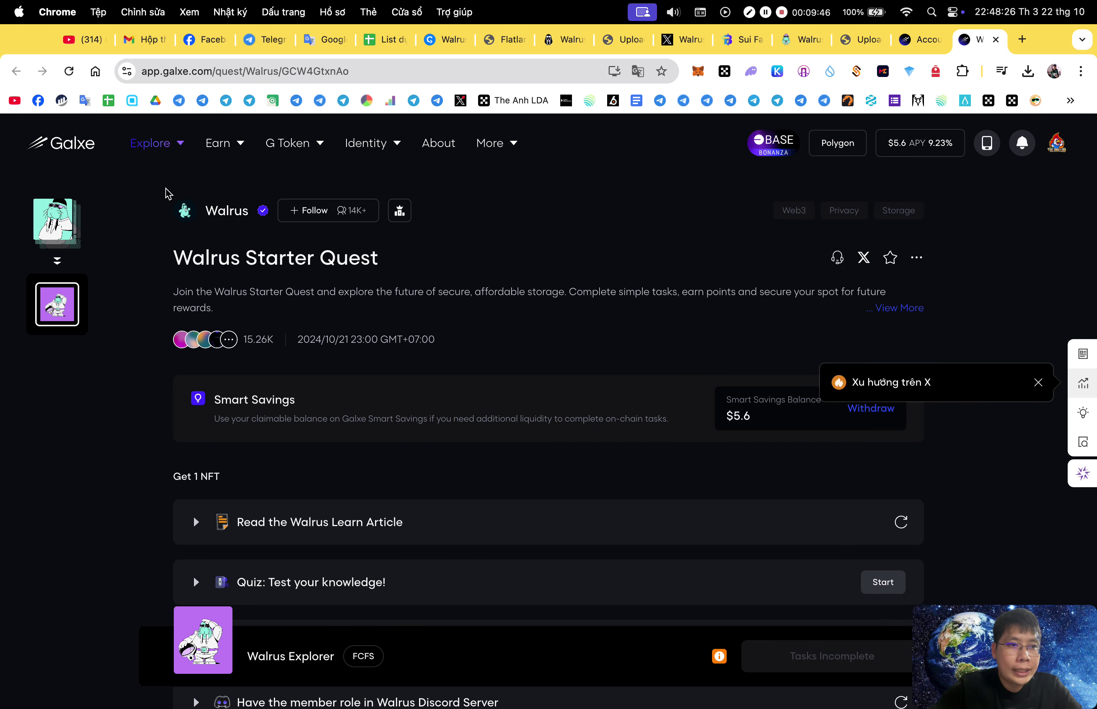
{"action": "left_click", "coordinate": [68, 72]}
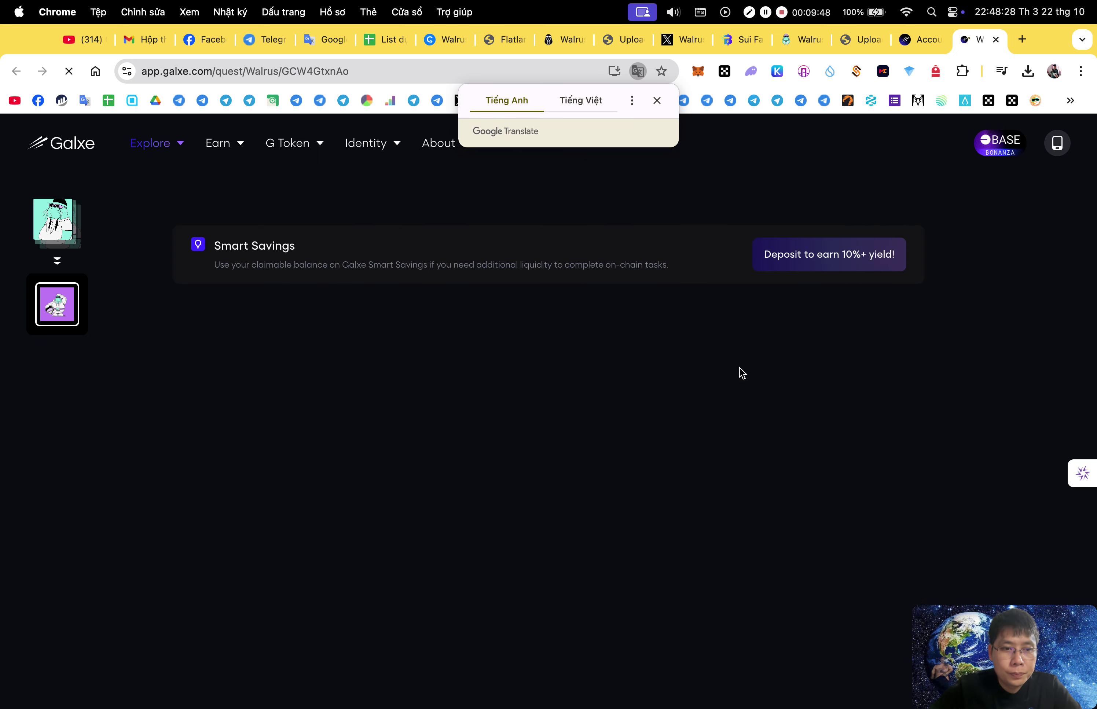
Open the beginner guide from the "Read the Walrus Learn Article" task, accepting the redirect away from Galxe, and view the article.
{"action": "scroll", "coordinate": [853, 385], "scroll_direction": "down", "scroll_amount": 5}
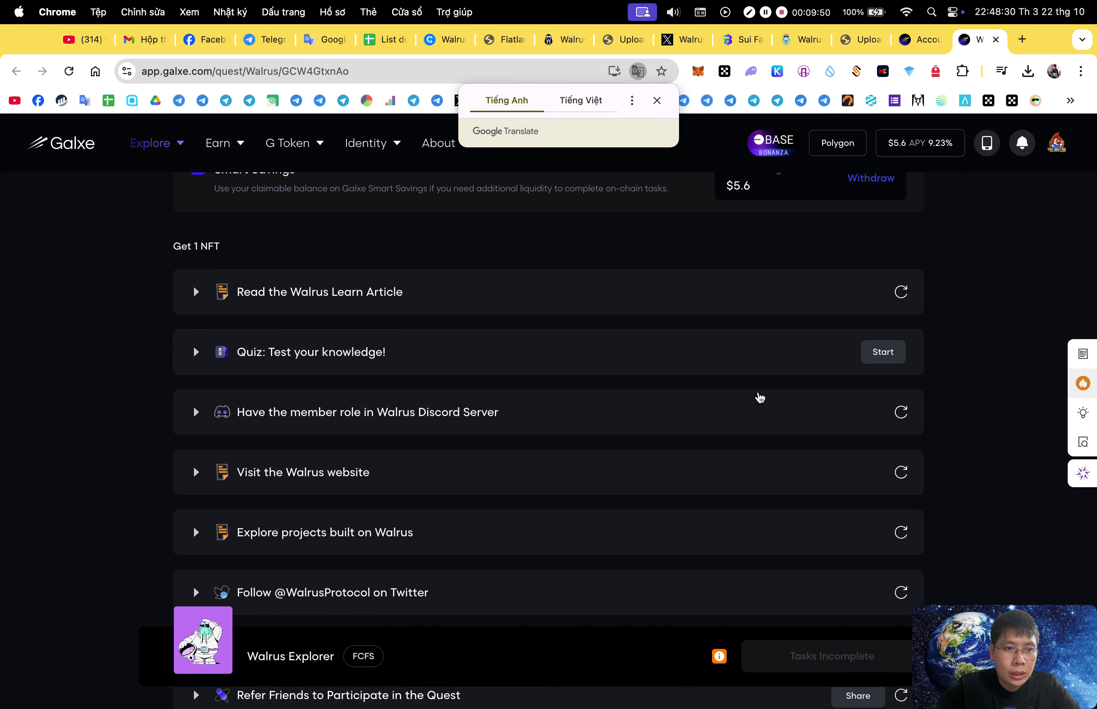
{"action": "scroll", "coordinate": [760, 397], "scroll_direction": "up", "scroll_amount": 2}
{"action": "left_click", "coordinate": [664, 364]}
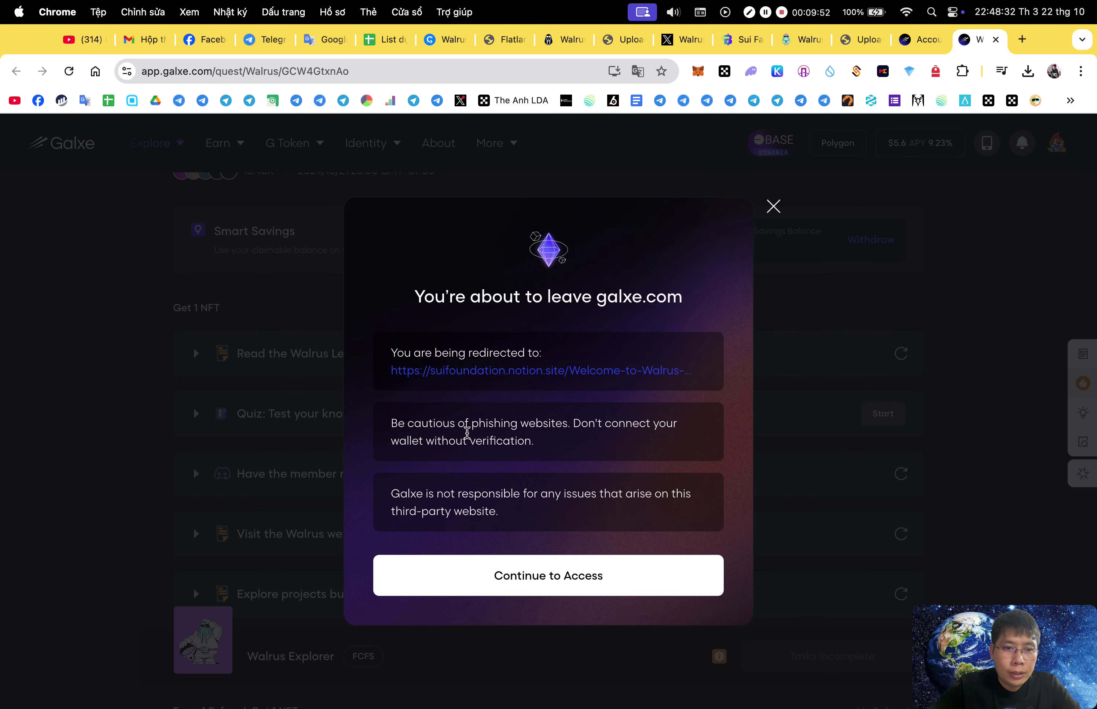
{"action": "left_click", "coordinate": [566, 576]}
{"action": "left_click", "coordinate": [927, 40]}
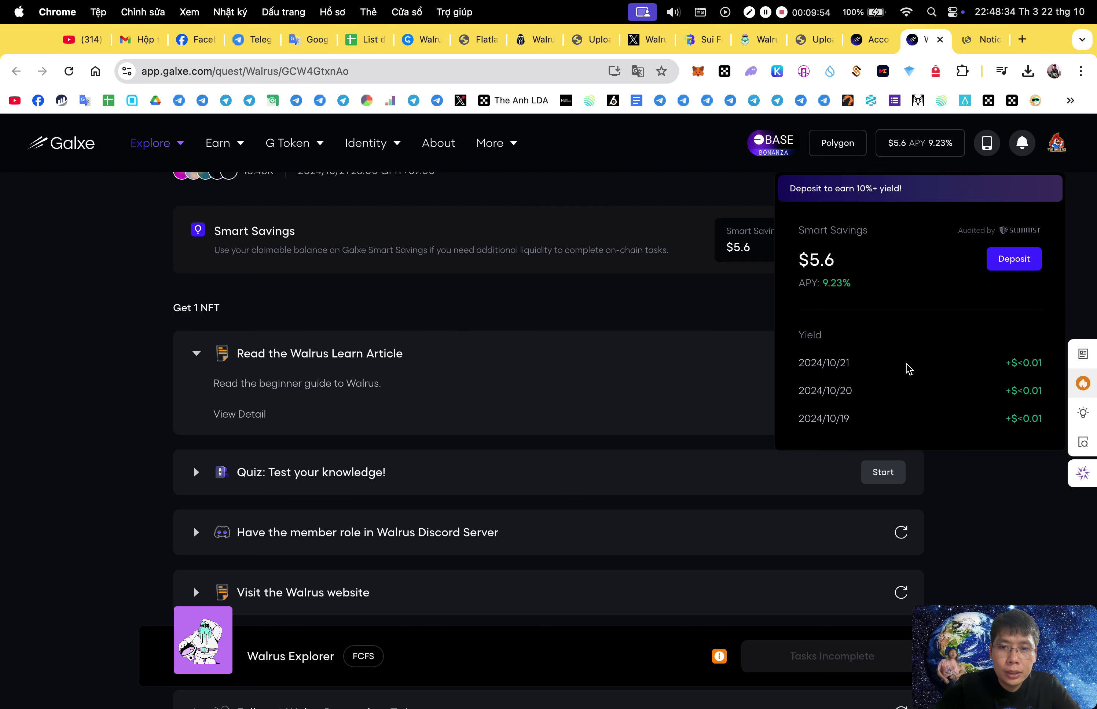
{"action": "left_click", "coordinate": [982, 40]}
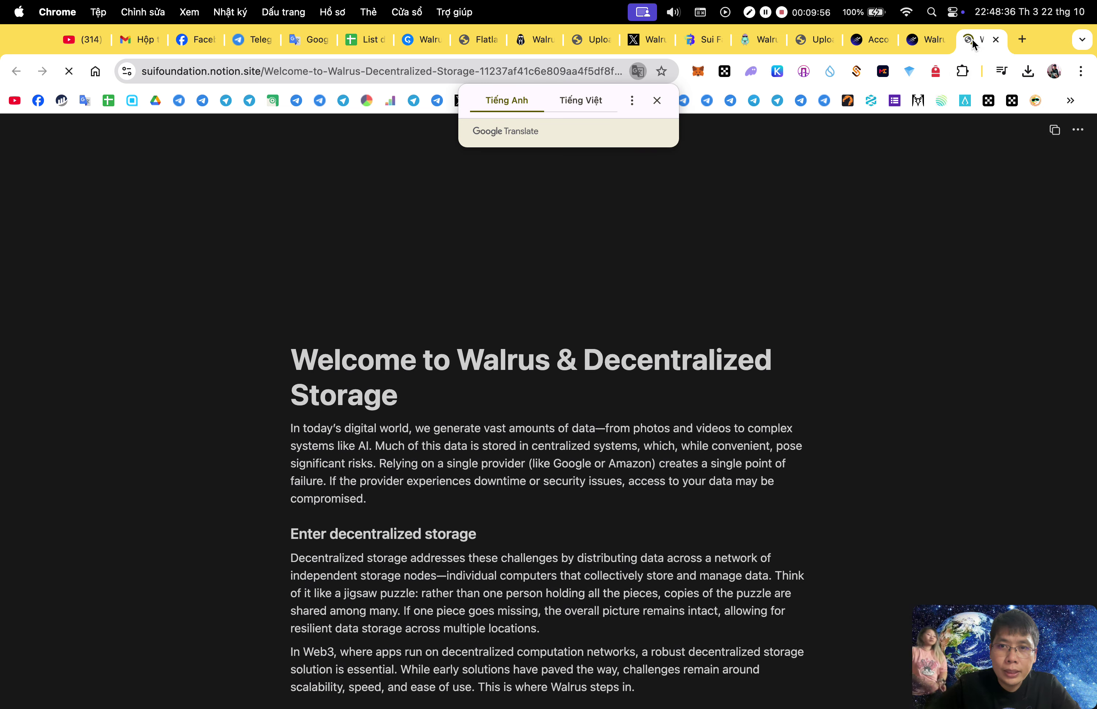
Verify the "Read the Walrus Learn Article" task and open the gallery from the "Explore projects built on Walrus" task, accepting the redirect.
{"action": "left_click", "coordinate": [920, 39]}
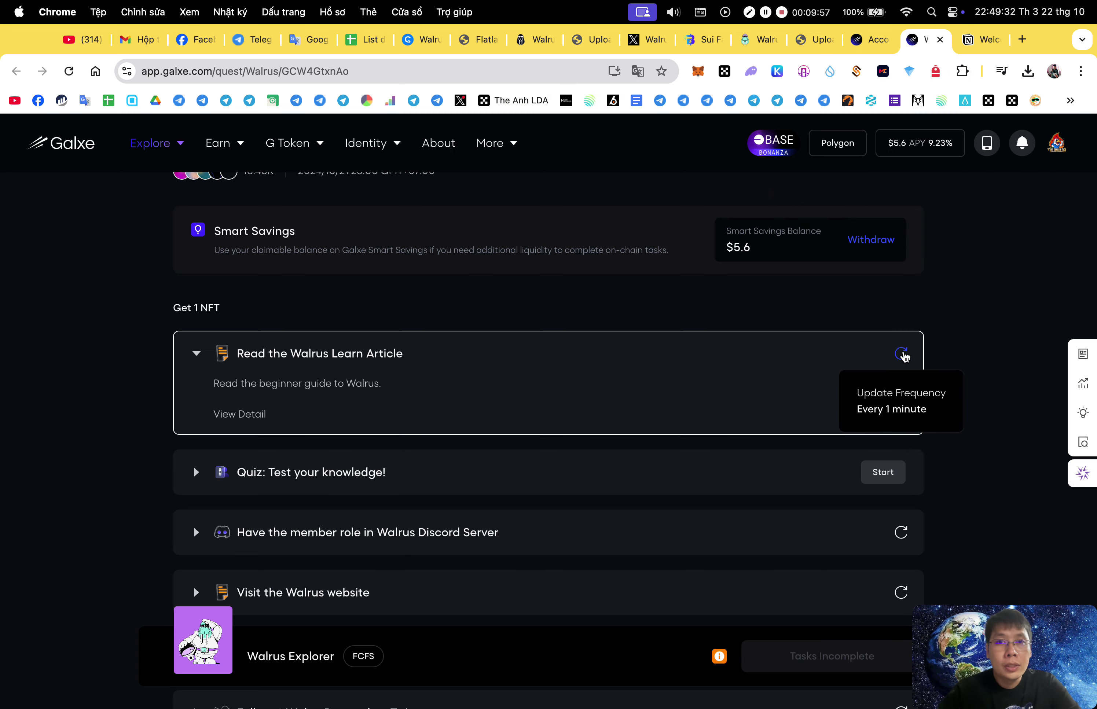
{"action": "left_click", "coordinate": [901, 355]}
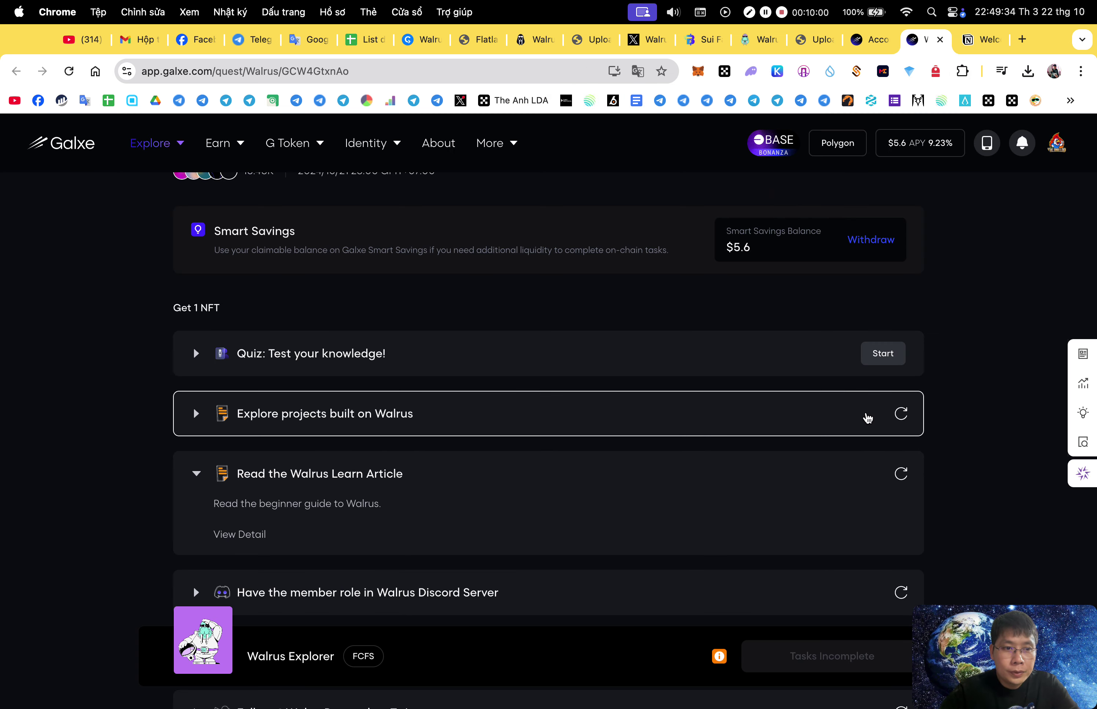
{"action": "left_click", "coordinate": [392, 414]}
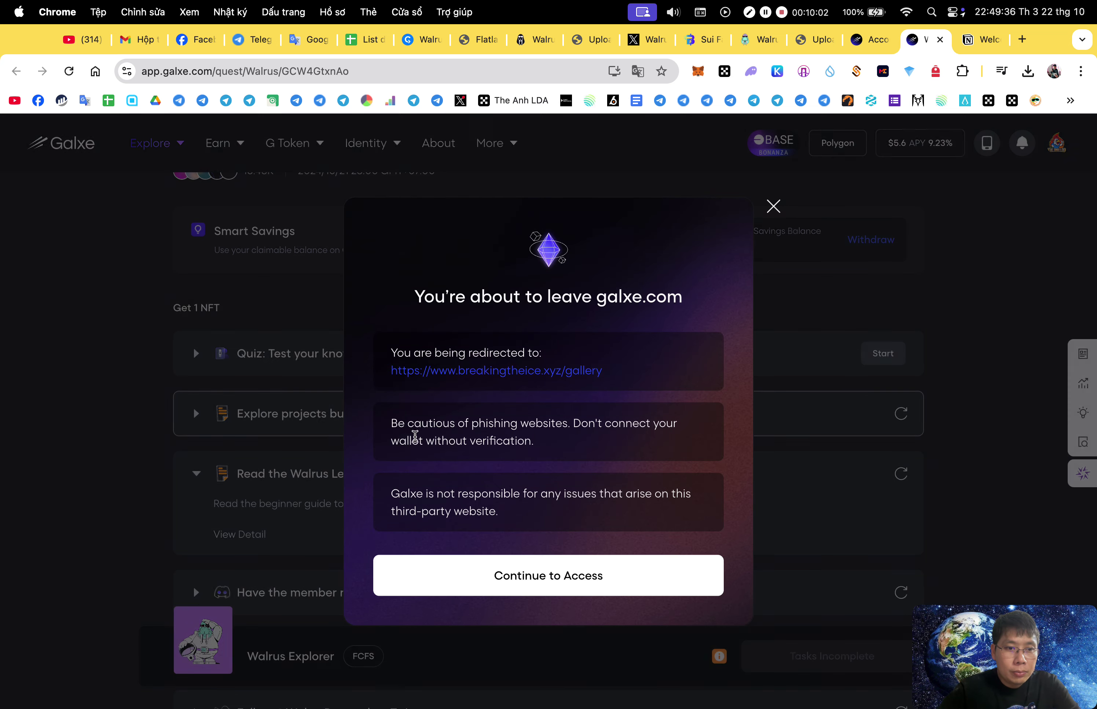
{"action": "left_click", "coordinate": [485, 567]}
{"action": "left_click", "coordinate": [873, 41]}
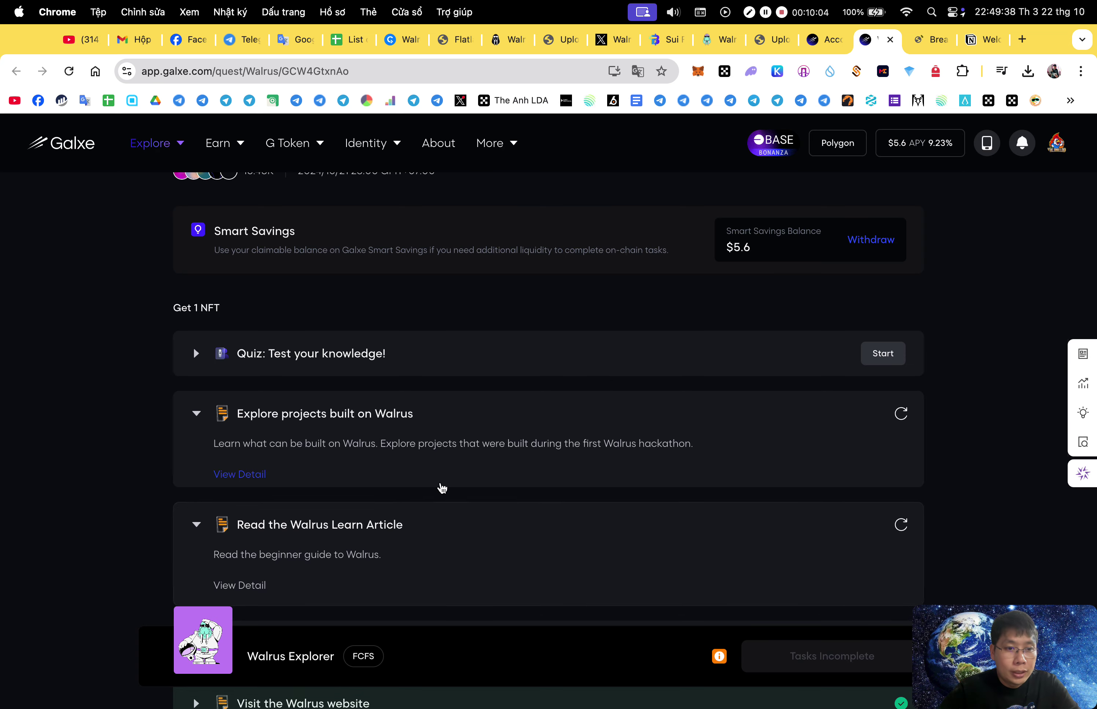
Reopen the beginner guide from the "Read the Walrus Learn Article" task, accept the redirect and return to the quest page.
{"action": "left_click", "coordinate": [421, 537]}
{"action": "left_click", "coordinate": [461, 576]}
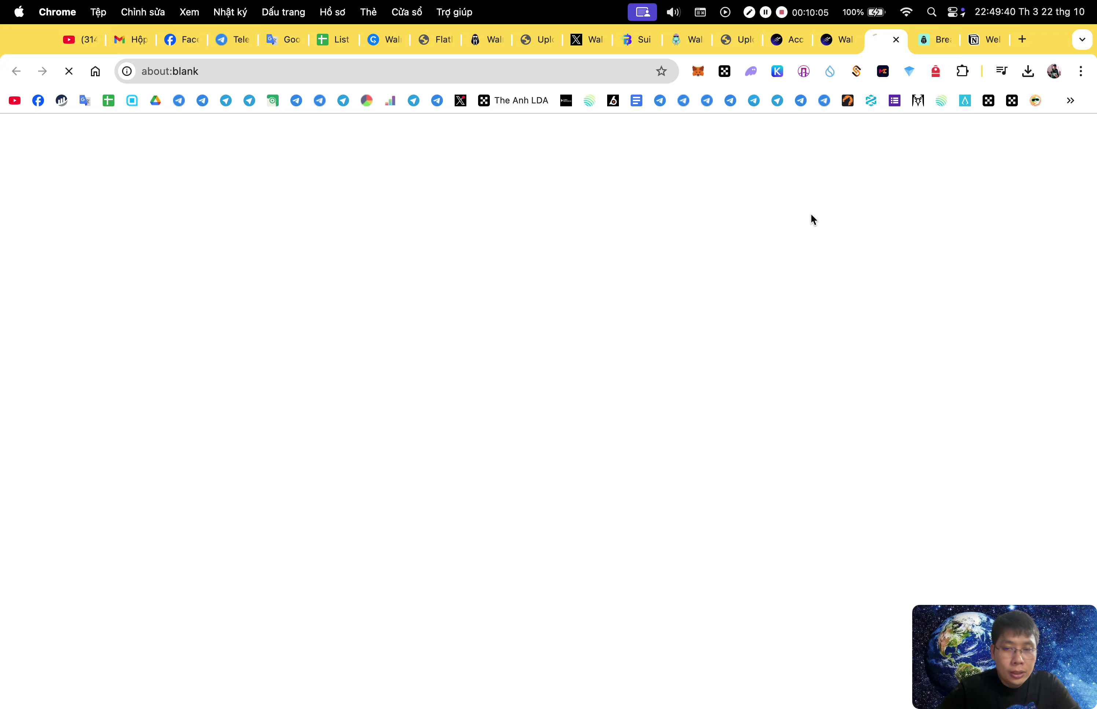
{"action": "left_click", "coordinate": [835, 39]}
Open the Walrus server invitation from the "Have the member role in Walrus Discord Server" task.
{"action": "scroll", "coordinate": [492, 470], "scroll_direction": "down", "scroll_amount": 4}
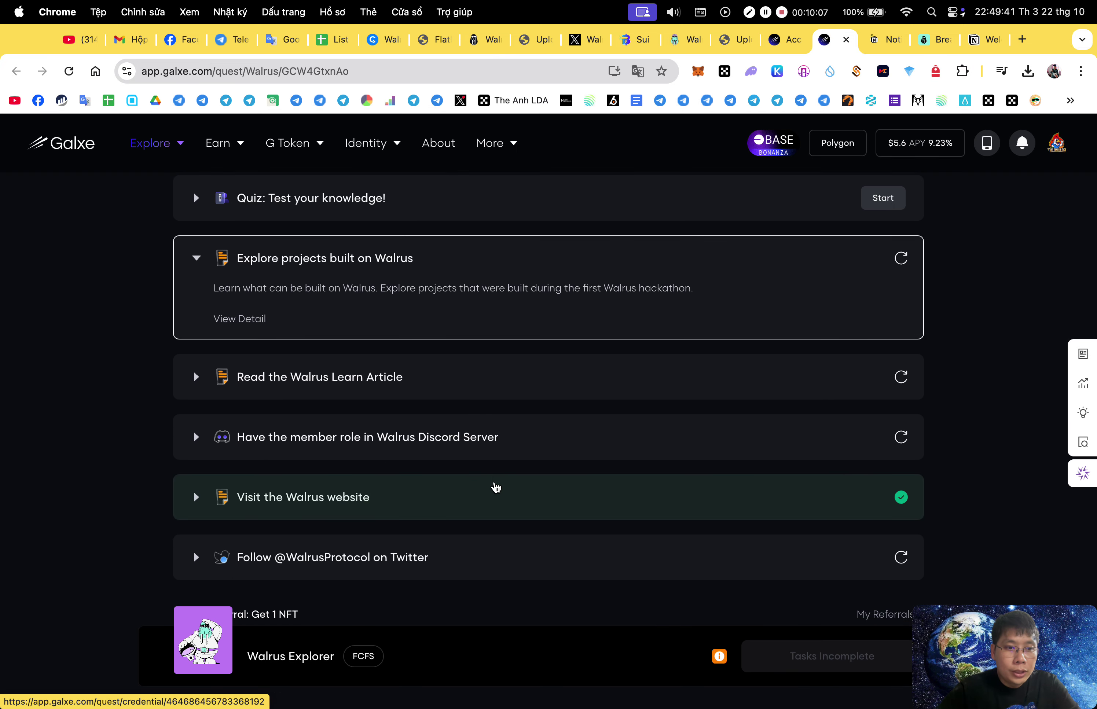
{"action": "left_click", "coordinate": [496, 448]}
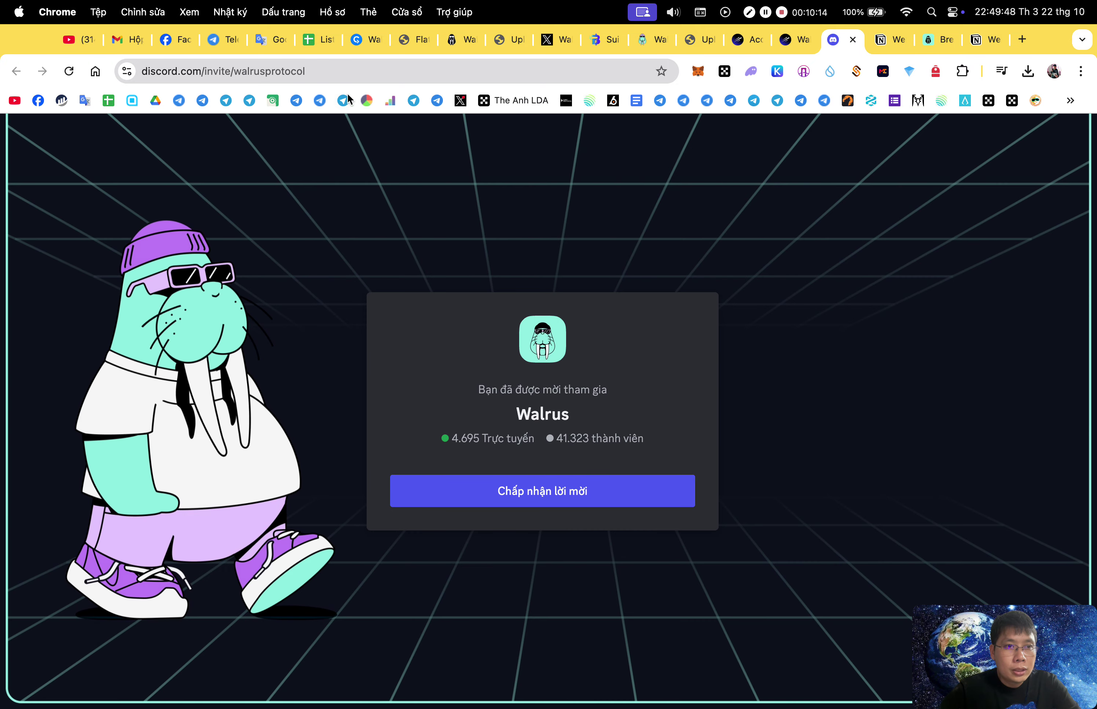
{"action": "key", "text": "super+l"}
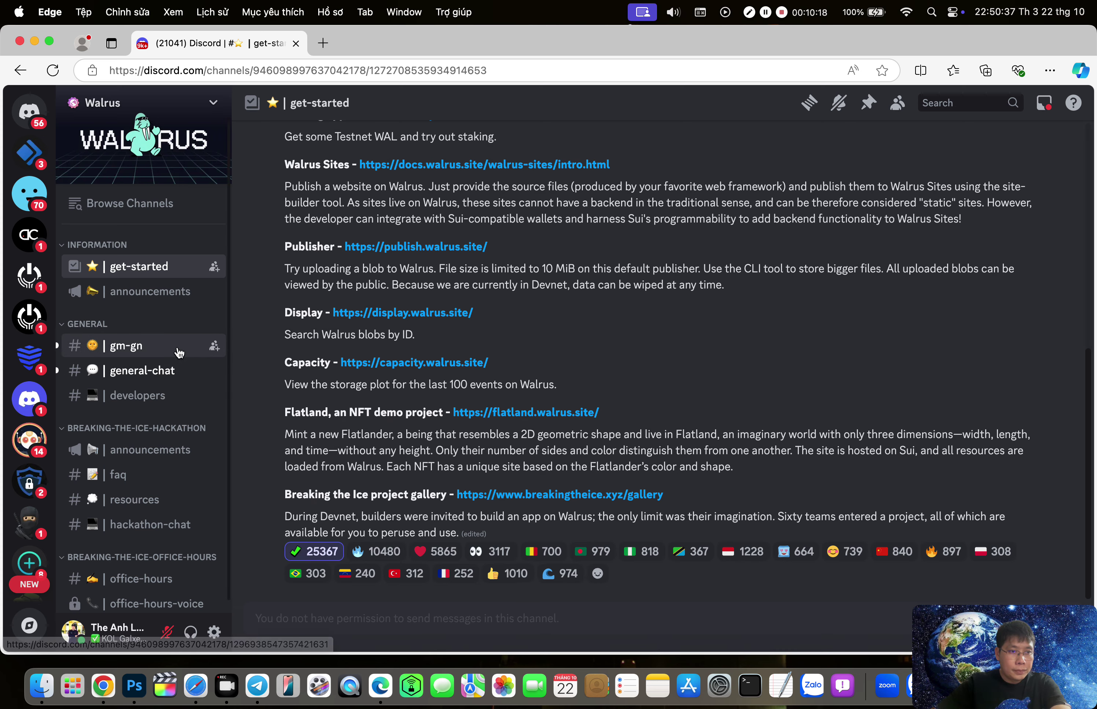
In the Discord session in Microsoft Edge, post "gm" in the Walrus server's gm-gn channel.
{"action": "left_click", "coordinate": [129, 346]}
{"action": "key", "text": "Return"}
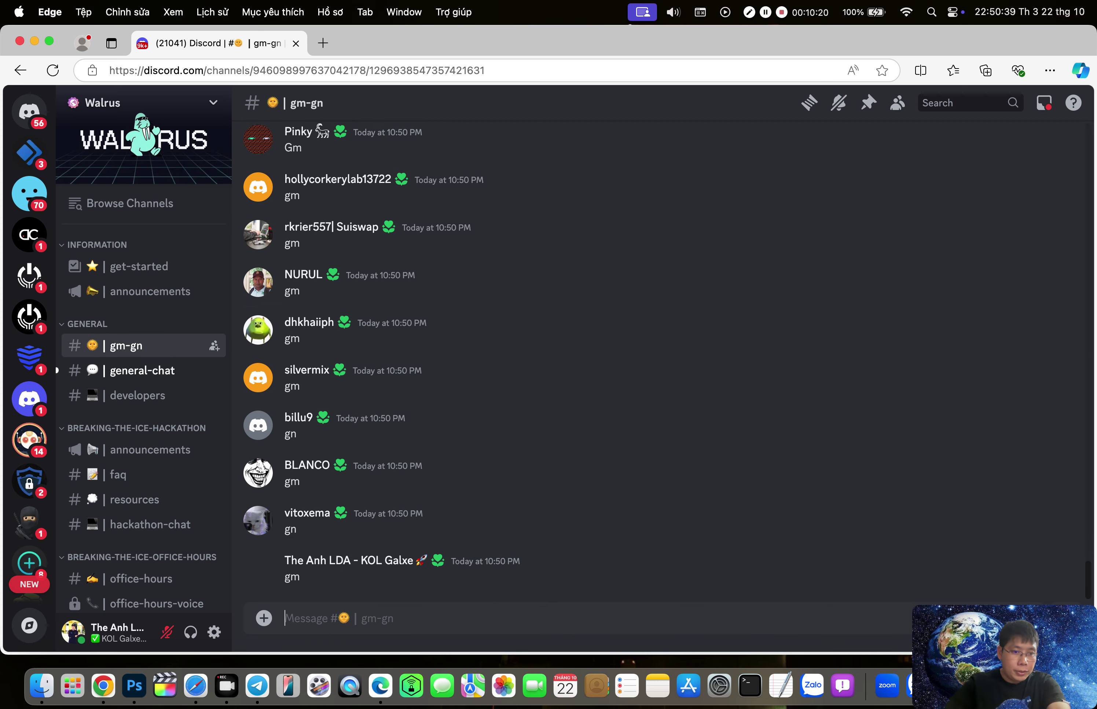
{"action": "left_click", "coordinate": [154, 278]}
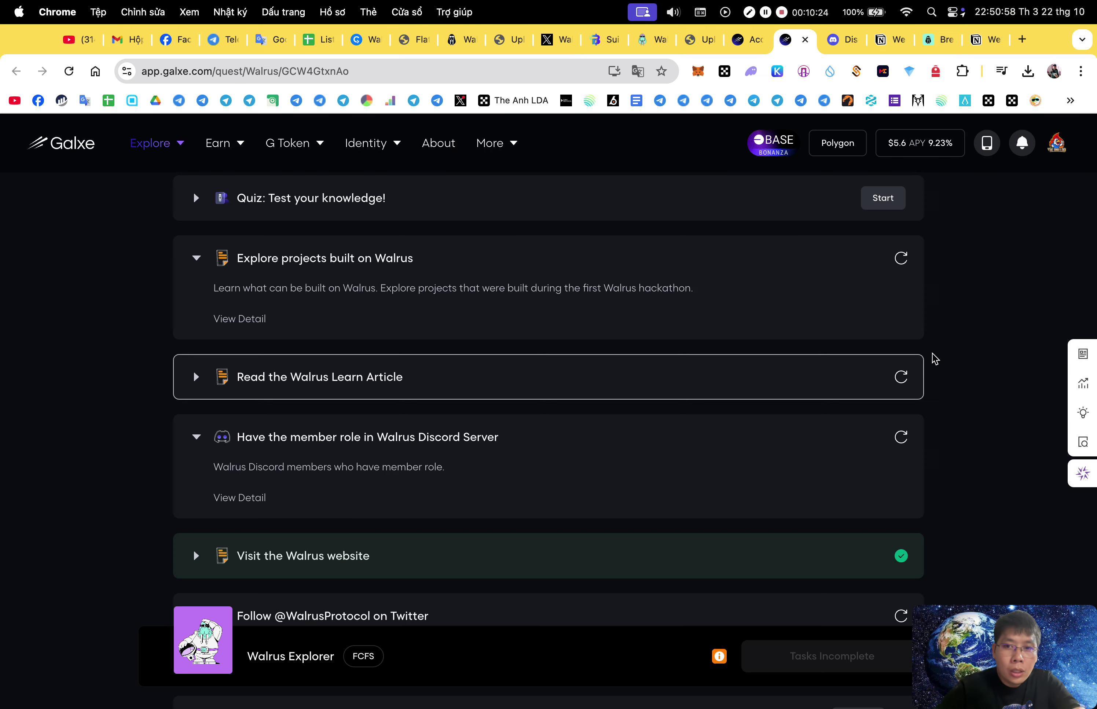
Verify the "Explore projects built on Walrus" and "Visit the Walrus website" tasks, check the task list and reload the quest page.
{"action": "left_click", "coordinate": [900, 259]}
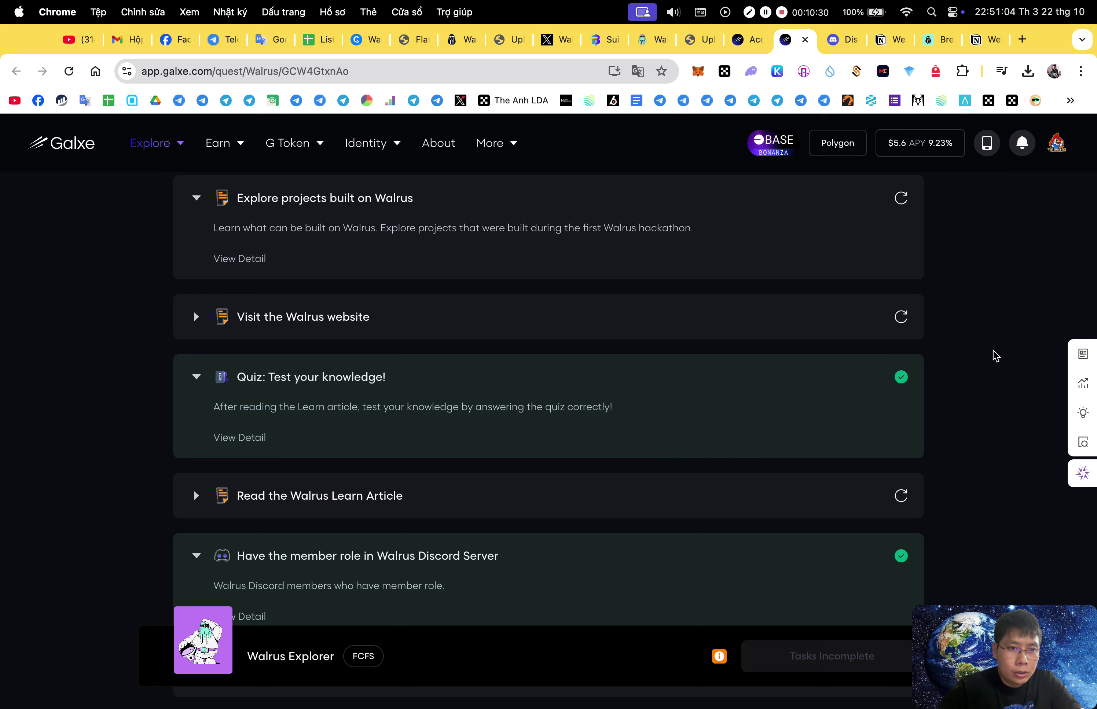
{"action": "scroll", "coordinate": [978, 364], "scroll_direction": "up", "scroll_amount": 1}
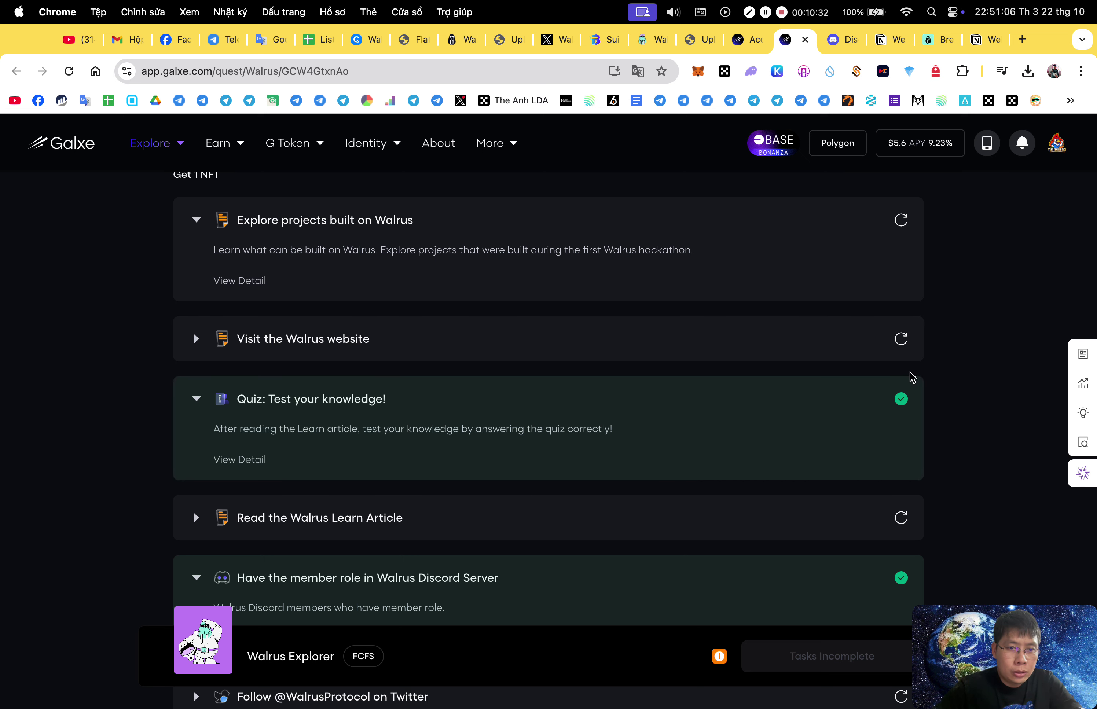
{"action": "left_click", "coordinate": [901, 340]}
{"action": "scroll", "coordinate": [936, 361], "scroll_direction": "up", "scroll_amount": 4}
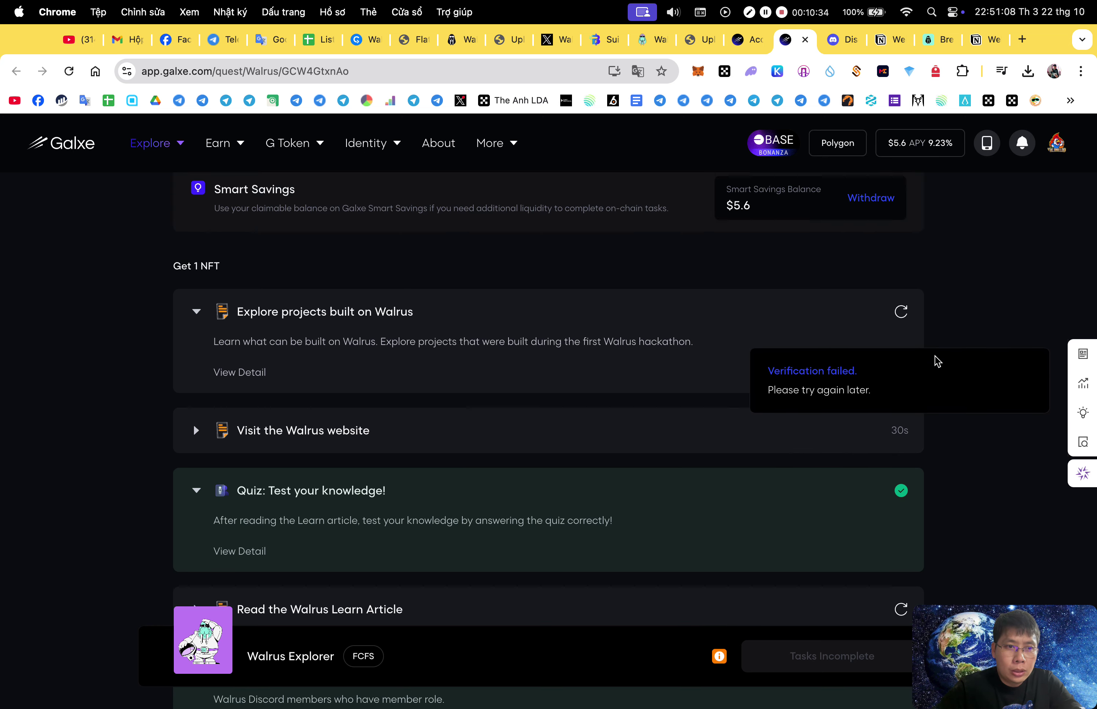
{"action": "scroll", "coordinate": [904, 381], "scroll_direction": "down", "scroll_amount": 10}
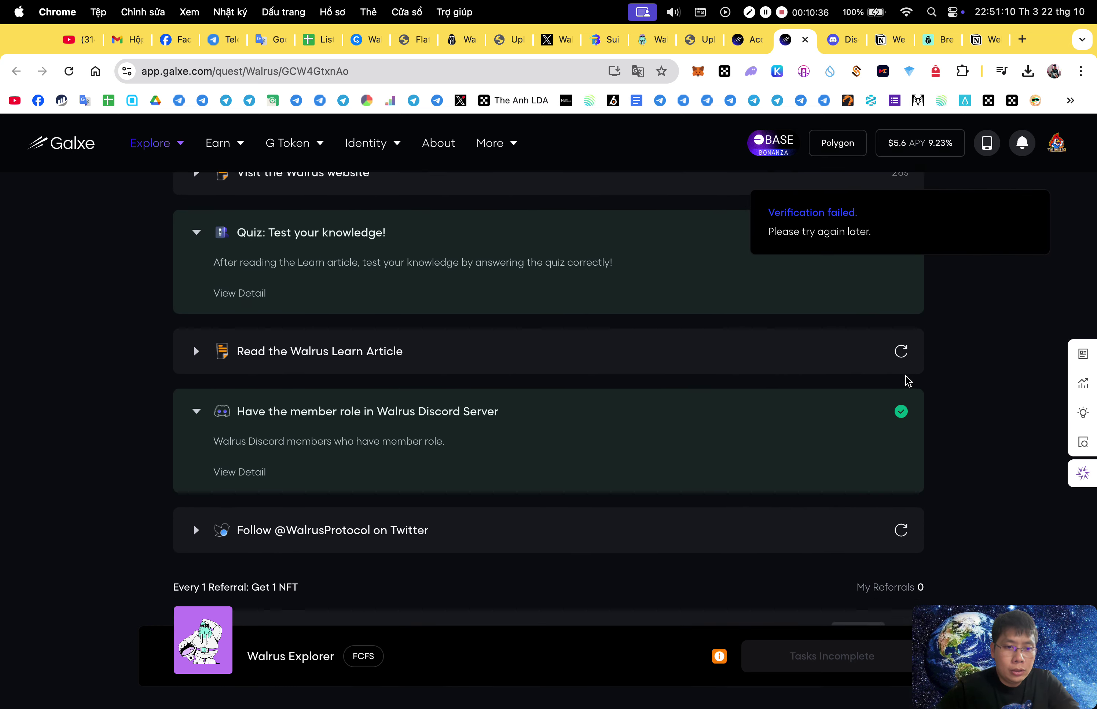
{"action": "scroll", "coordinate": [895, 383], "scroll_direction": "down", "scroll_amount": 3}
{"action": "scroll", "coordinate": [882, 384], "scroll_direction": "up", "scroll_amount": 14}
{"action": "scroll", "coordinate": [906, 374], "scroll_direction": "down", "scroll_amount": 13}
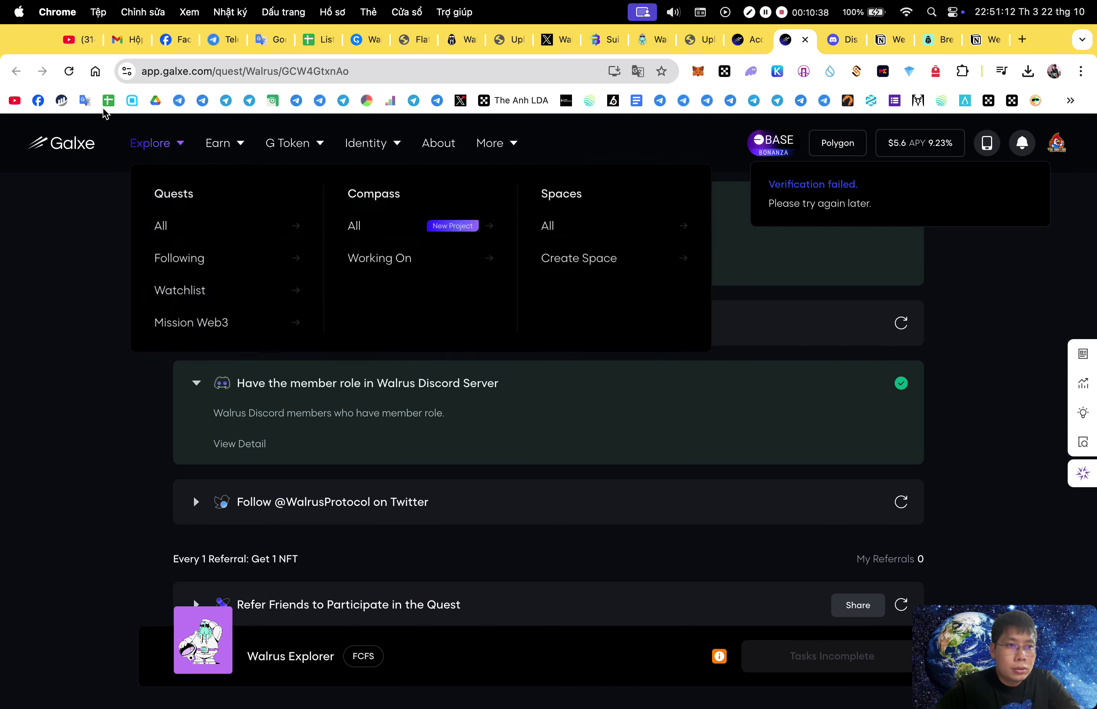
{"action": "scroll", "coordinate": [264, 237], "scroll_direction": "up", "scroll_amount": 12}
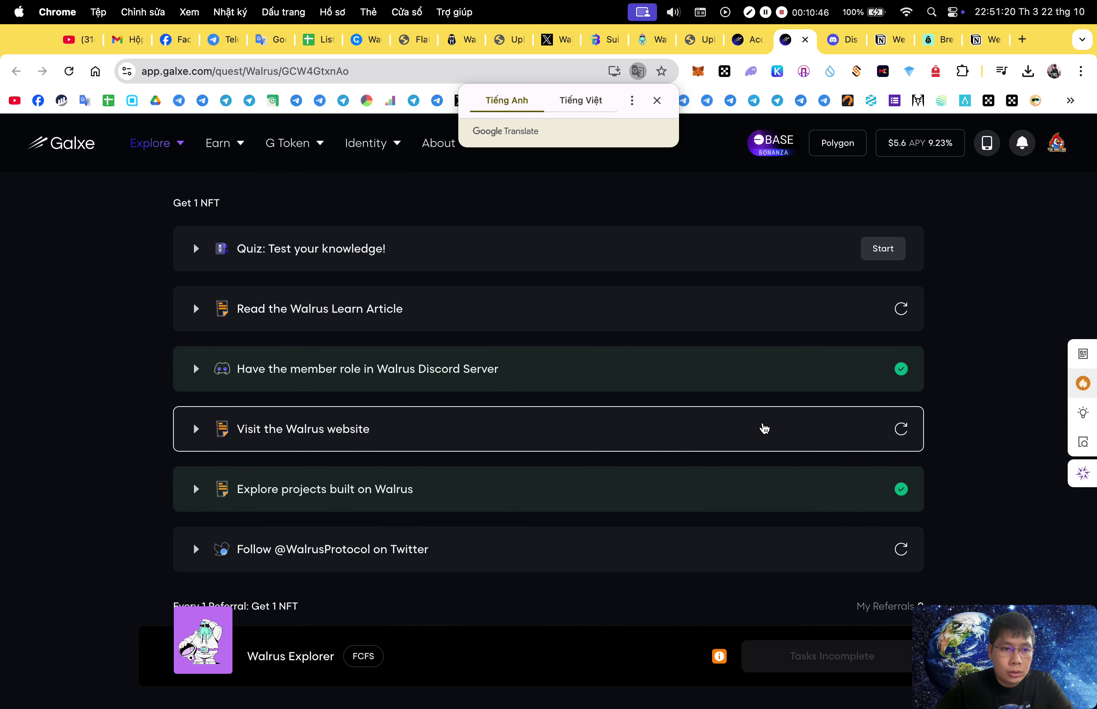
Open the Walrus website from the "Visit the Walrus website" task, accepting the redirect, and close the leftover Discord, article and gallery pages.
{"action": "left_click", "coordinate": [600, 432]}
{"action": "left_click", "coordinate": [555, 579]}
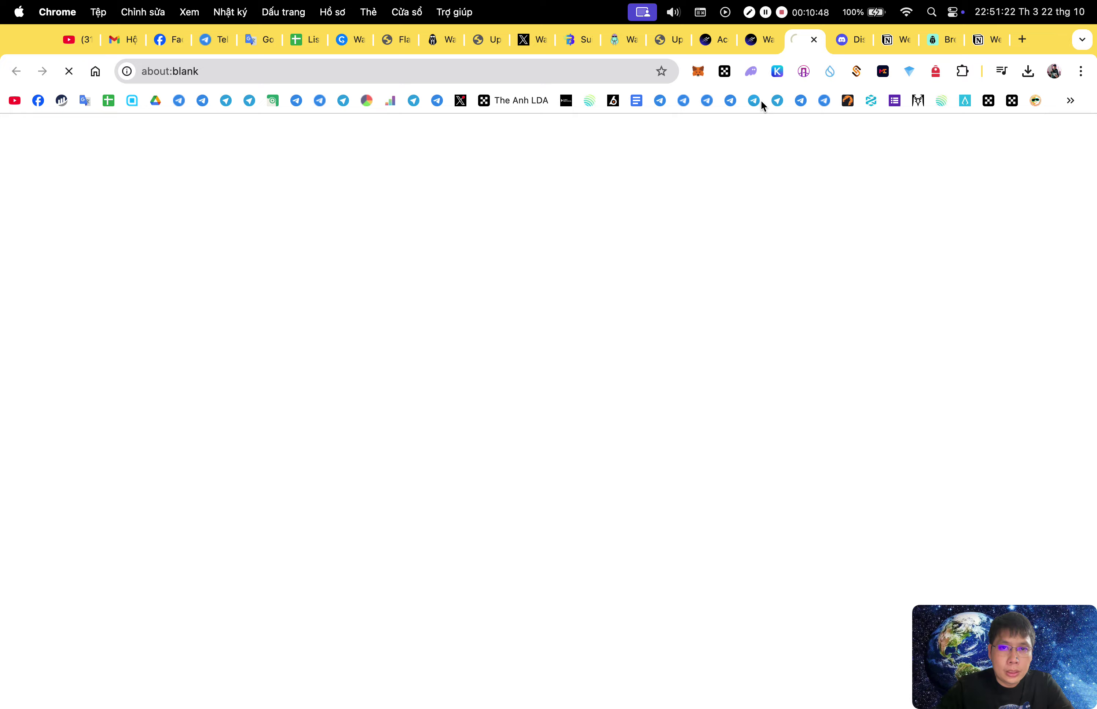
{"action": "left_click", "coordinate": [842, 39]}
{"action": "left_click", "coordinate": [859, 40]}
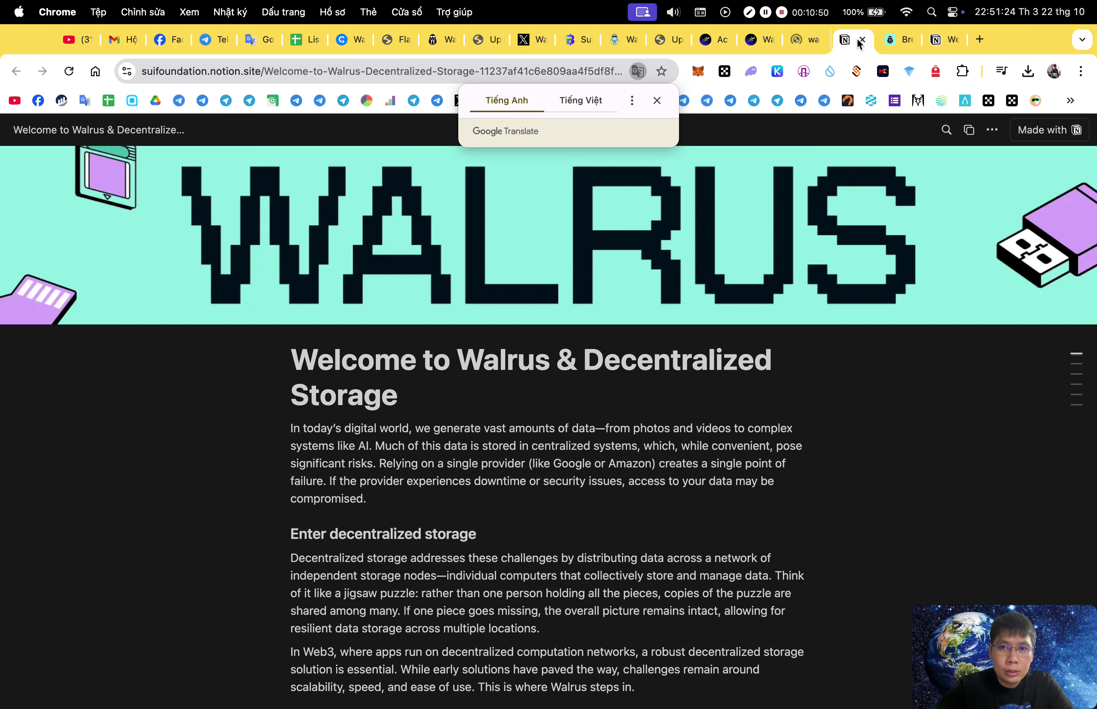
{"action": "left_click", "coordinate": [858, 40]}
{"action": "left_click", "coordinate": [858, 40]}
{"action": "left_click", "coordinate": [859, 40]}
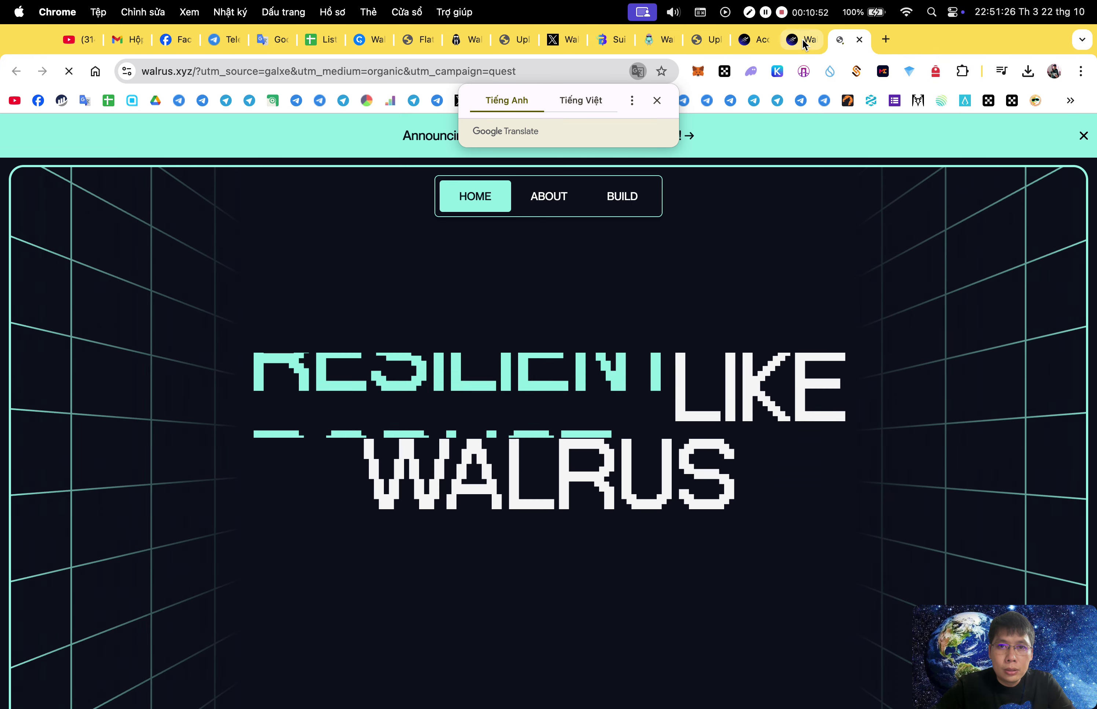
{"action": "left_click", "coordinate": [760, 40]}
{"action": "scroll", "coordinate": [664, 502], "scroll_direction": "down", "scroll_amount": 5}
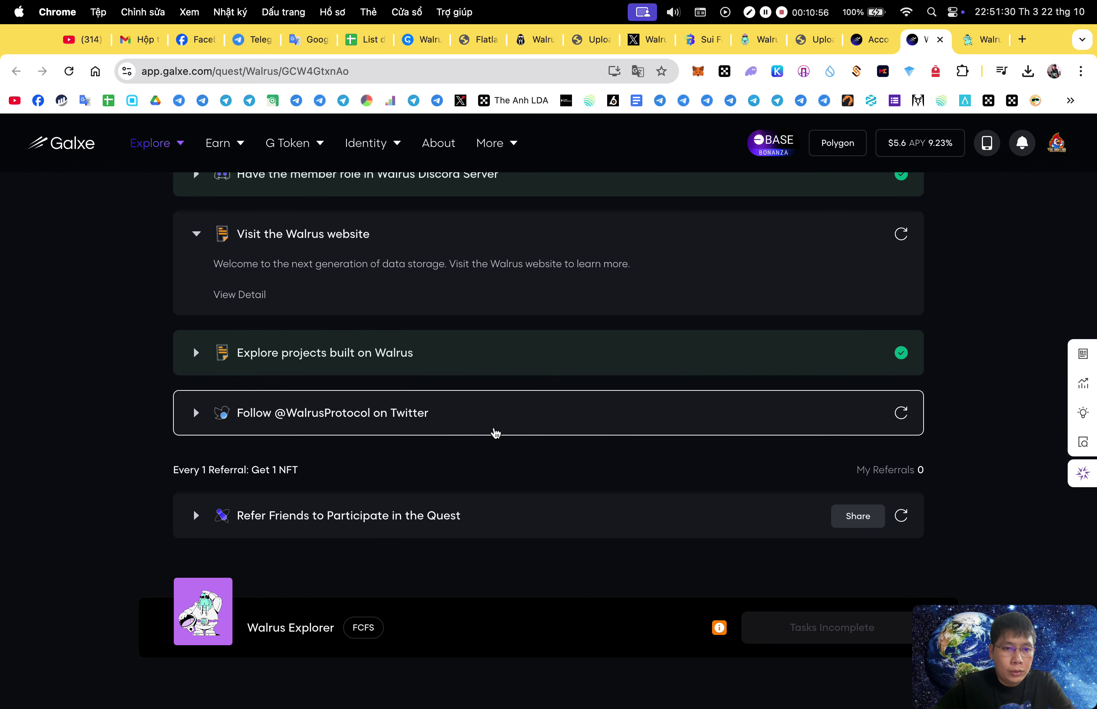
{"action": "left_click", "coordinate": [492, 433]}
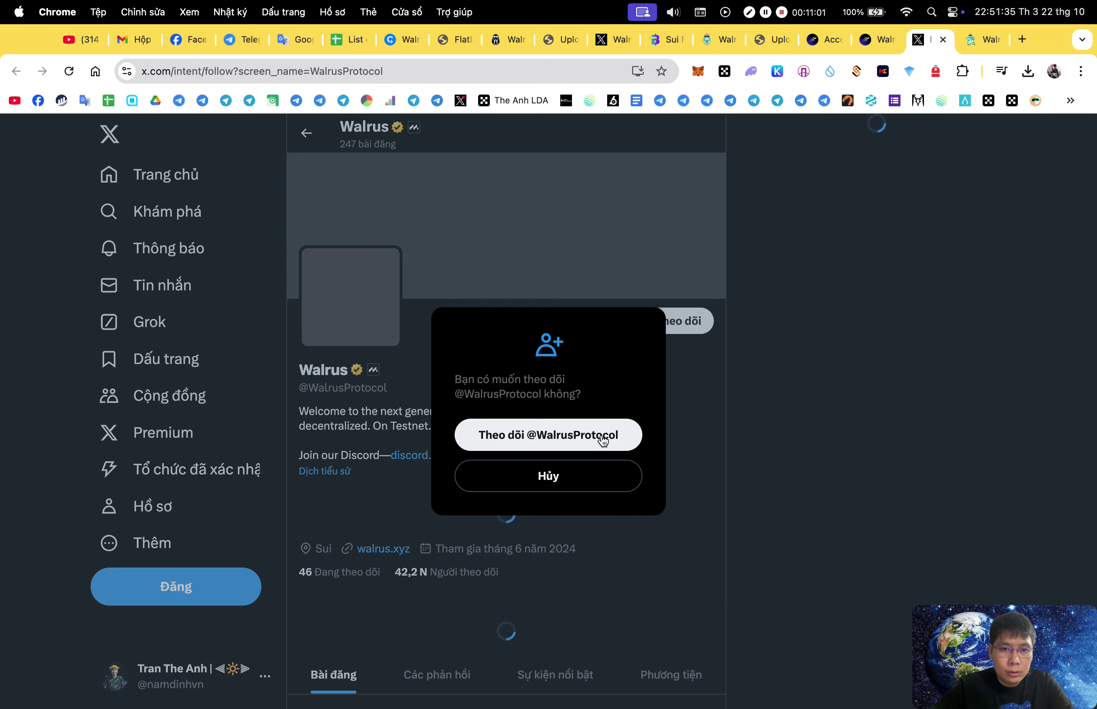
{"action": "left_click", "coordinate": [622, 436]}
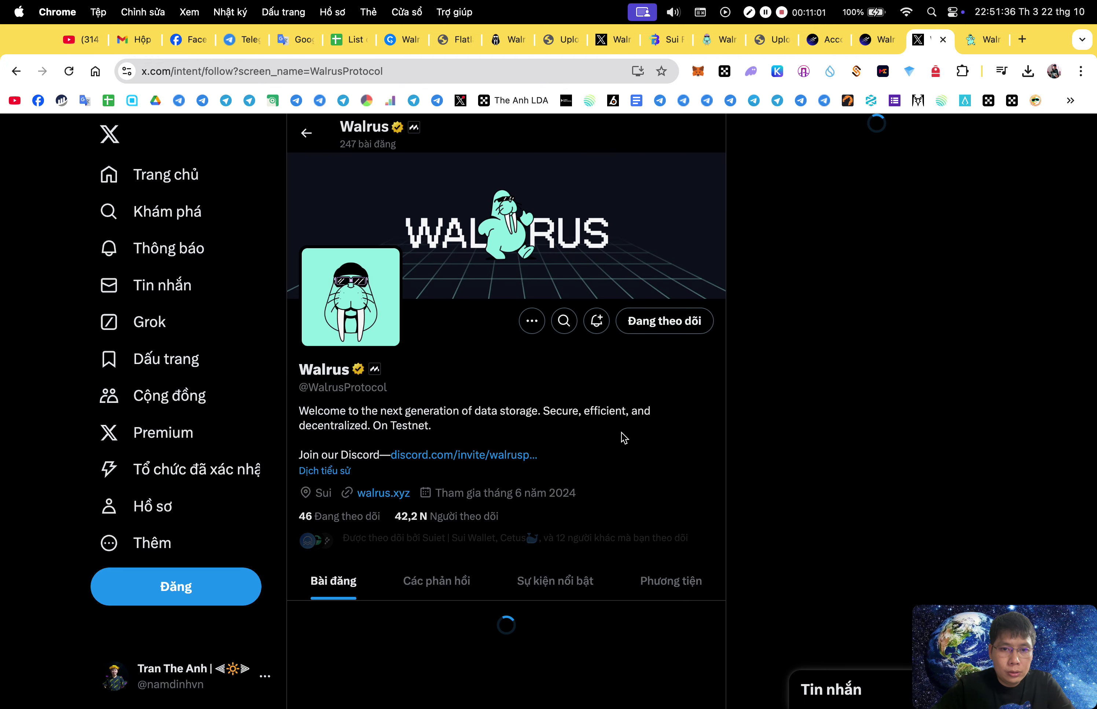
{"action": "left_click", "coordinate": [710, 328]}
{"action": "left_click", "coordinate": [558, 499]}
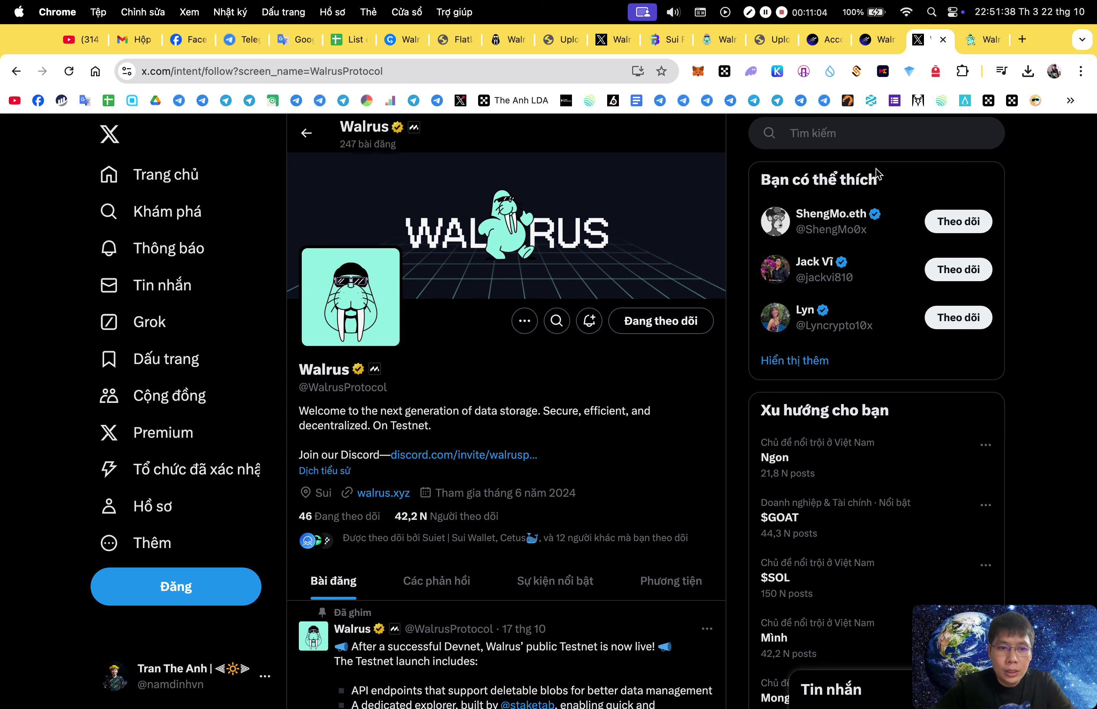
{"action": "left_click", "coordinate": [981, 41]}
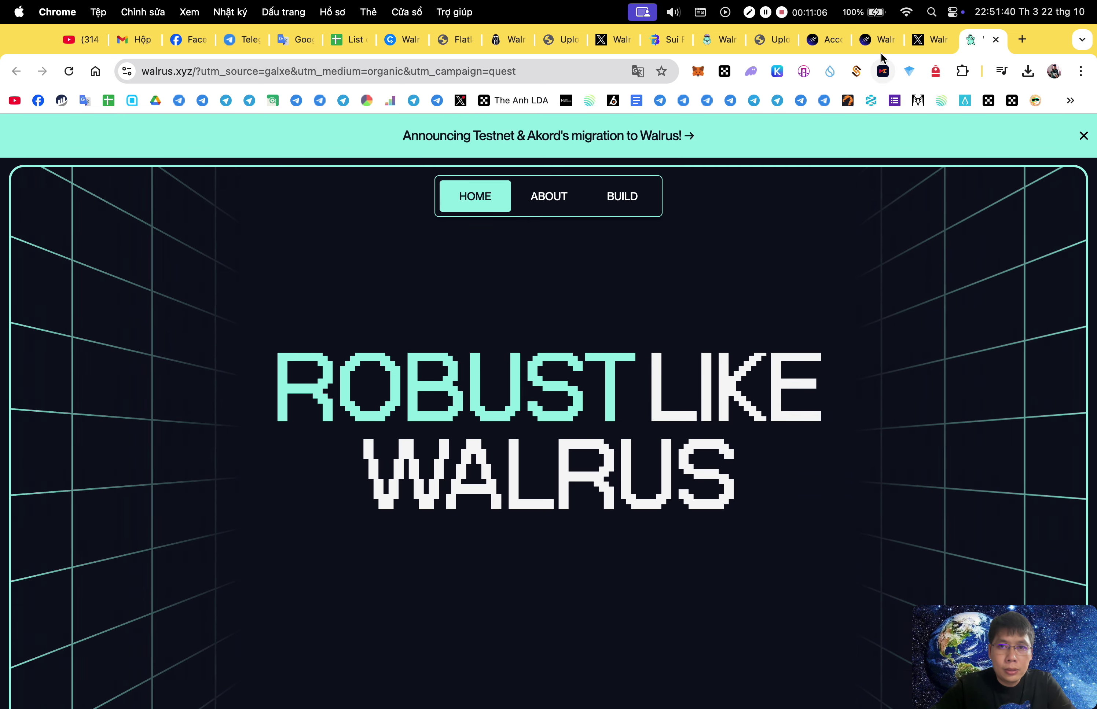
{"action": "left_click", "coordinate": [878, 41]}
Open the beginner guide again from the Learn Article task, look through the whole article and return to the quest.
{"action": "mouse_move", "coordinate": [905, 354]}
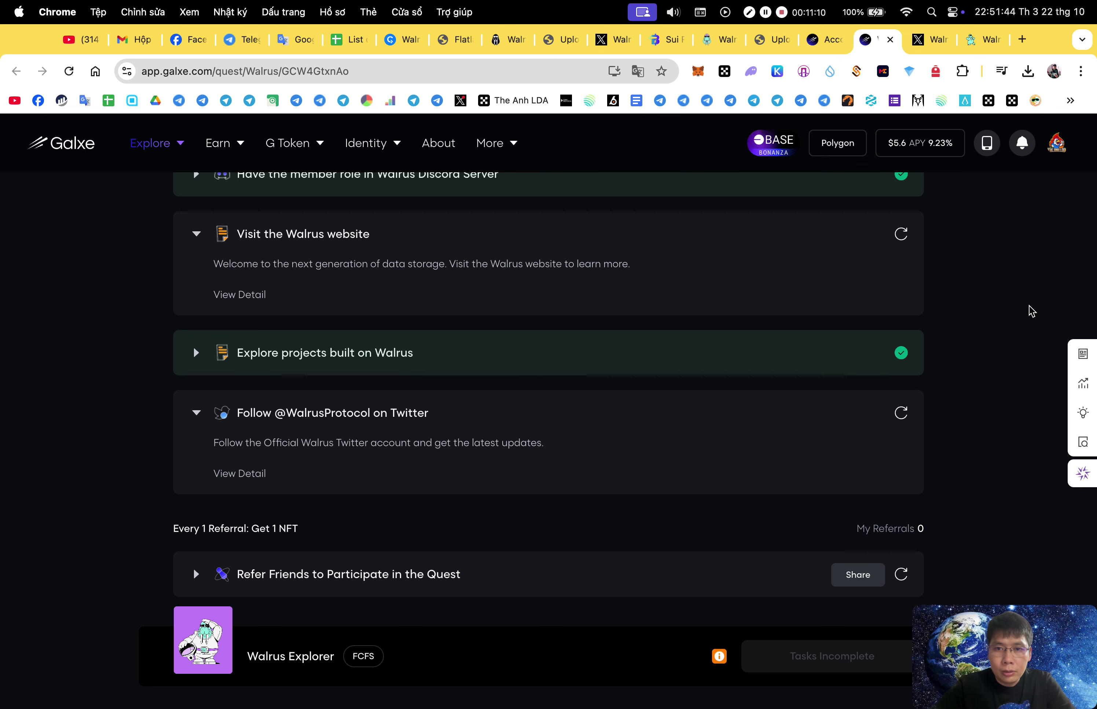
{"action": "scroll", "coordinate": [975, 364], "scroll_direction": "up", "scroll_amount": 3}
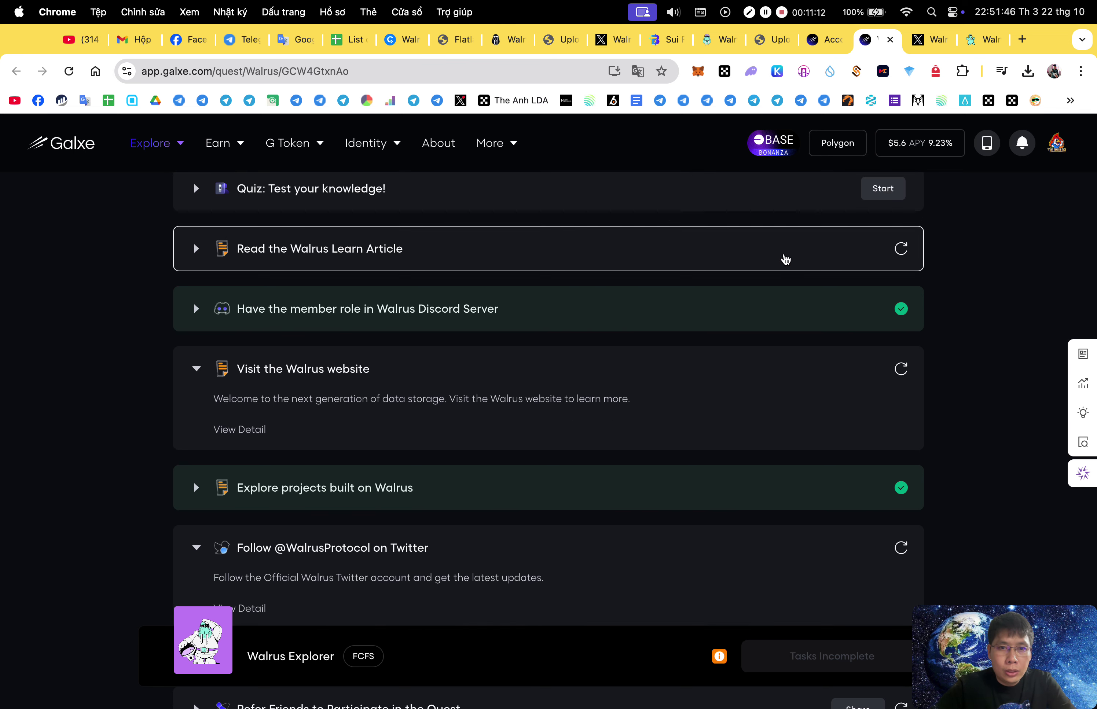
{"action": "left_click", "coordinate": [736, 266]}
{"action": "left_click", "coordinate": [560, 574]}
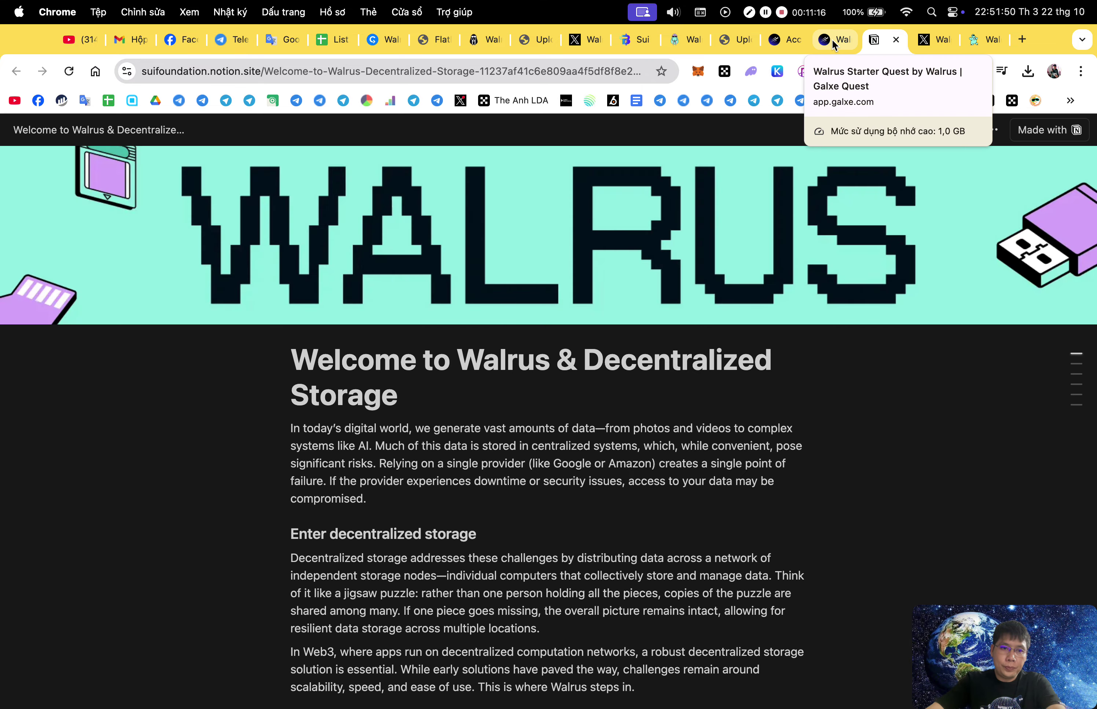
{"action": "scroll", "coordinate": [896, 353], "scroll_direction": "down", "scroll_amount": 10}
{"action": "scroll", "coordinate": [892, 338], "scroll_direction": "up", "scroll_amount": 10}
{"action": "key", "text": "ctrl+shift+Tab"}
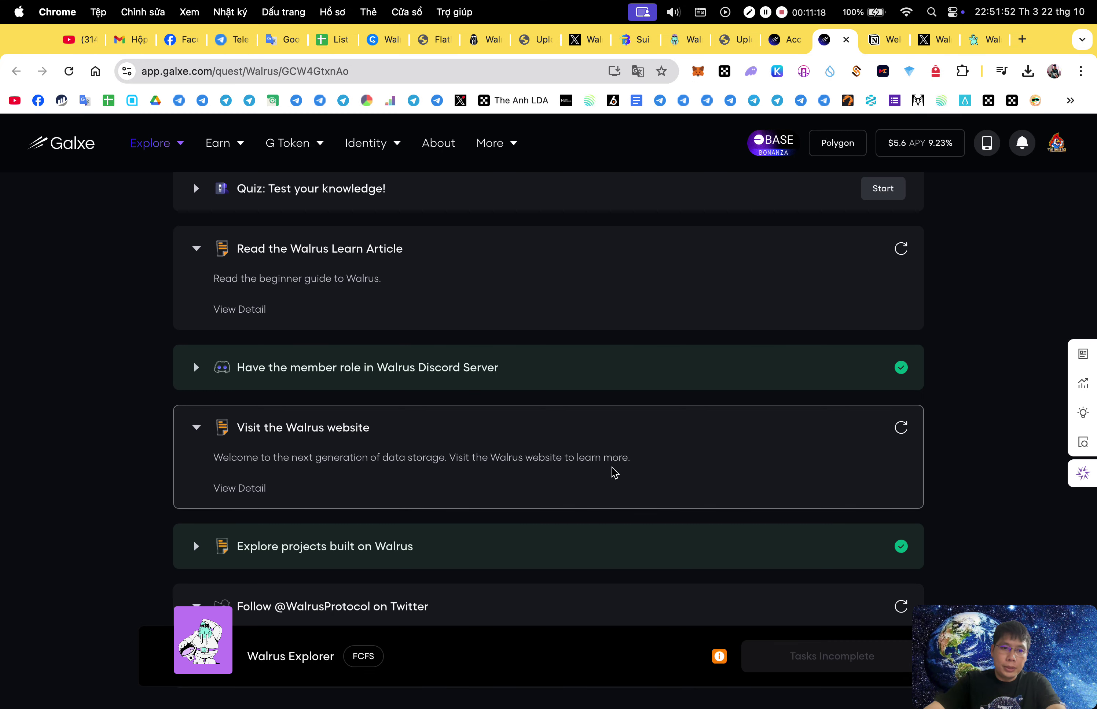
Verify the "Visit the Walrus website" task and check the status of the other quest tasks.
{"action": "left_click", "coordinate": [890, 435]}
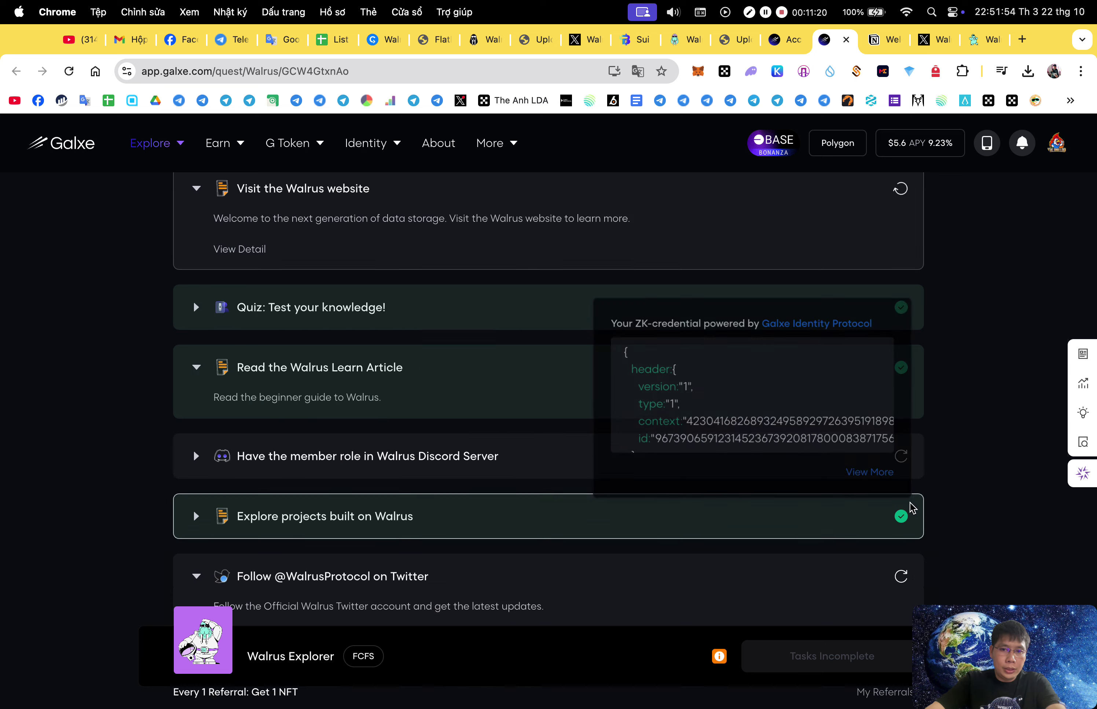
{"action": "scroll", "coordinate": [964, 514], "scroll_direction": "down", "scroll_amount": 5}
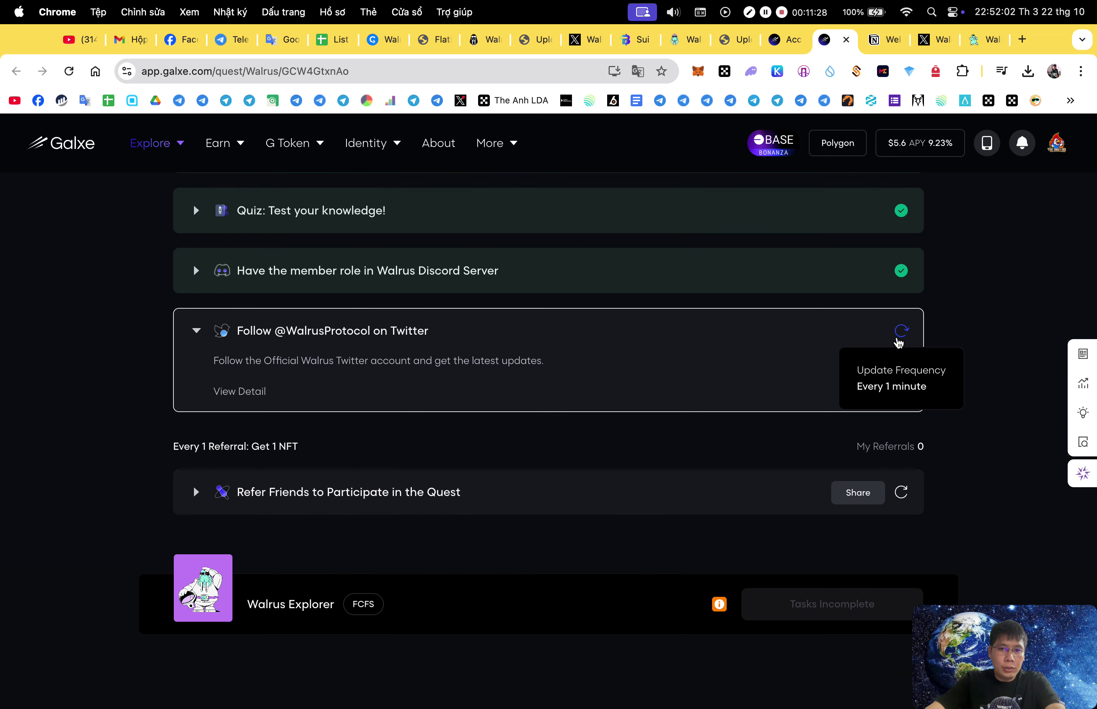
{"action": "scroll", "coordinate": [979, 419], "scroll_direction": "up", "scroll_amount": 2}
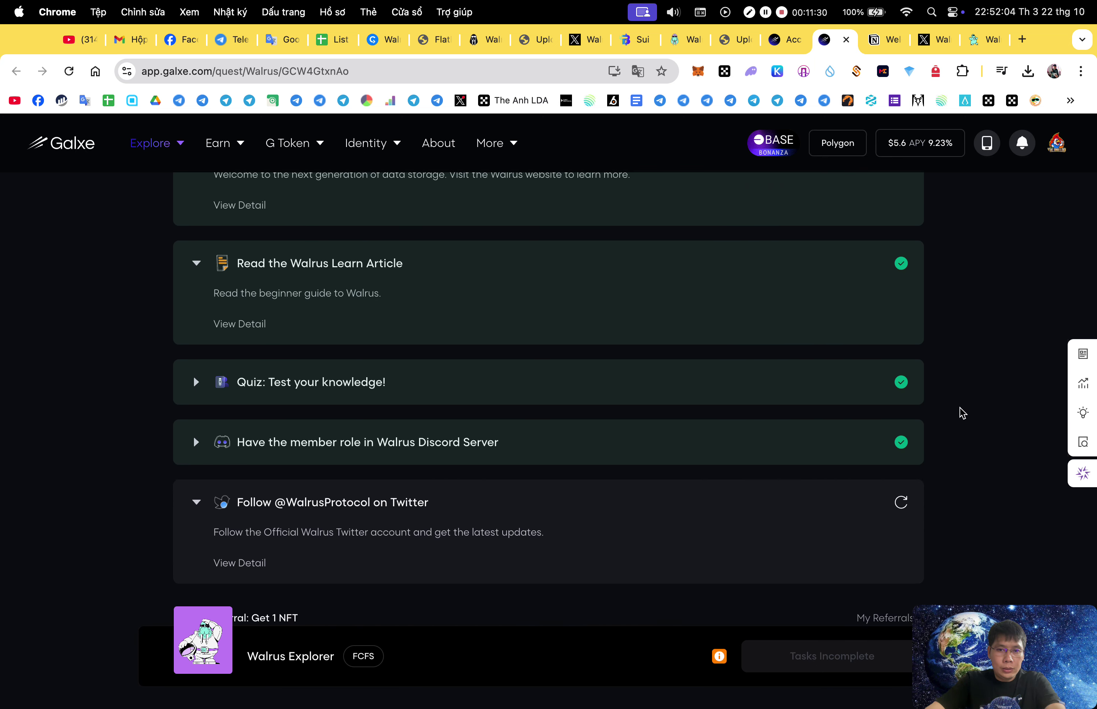
{"action": "scroll", "coordinate": [951, 436], "scroll_direction": "down", "scroll_amount": 6}
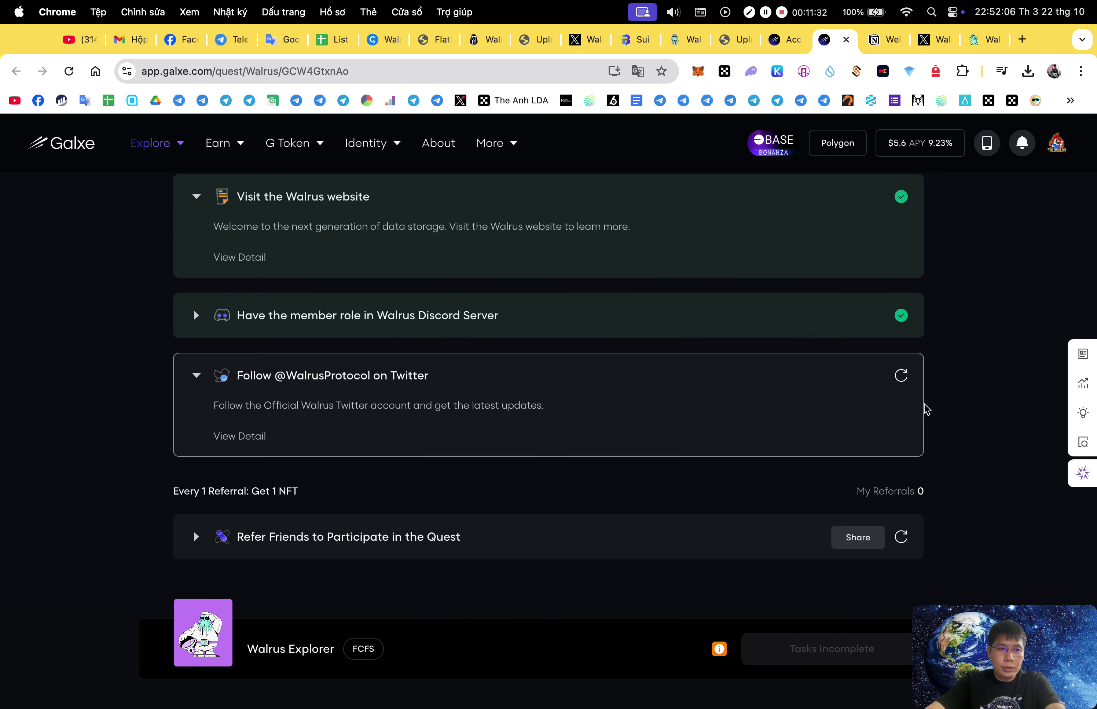
{"action": "left_click", "coordinate": [901, 378]}
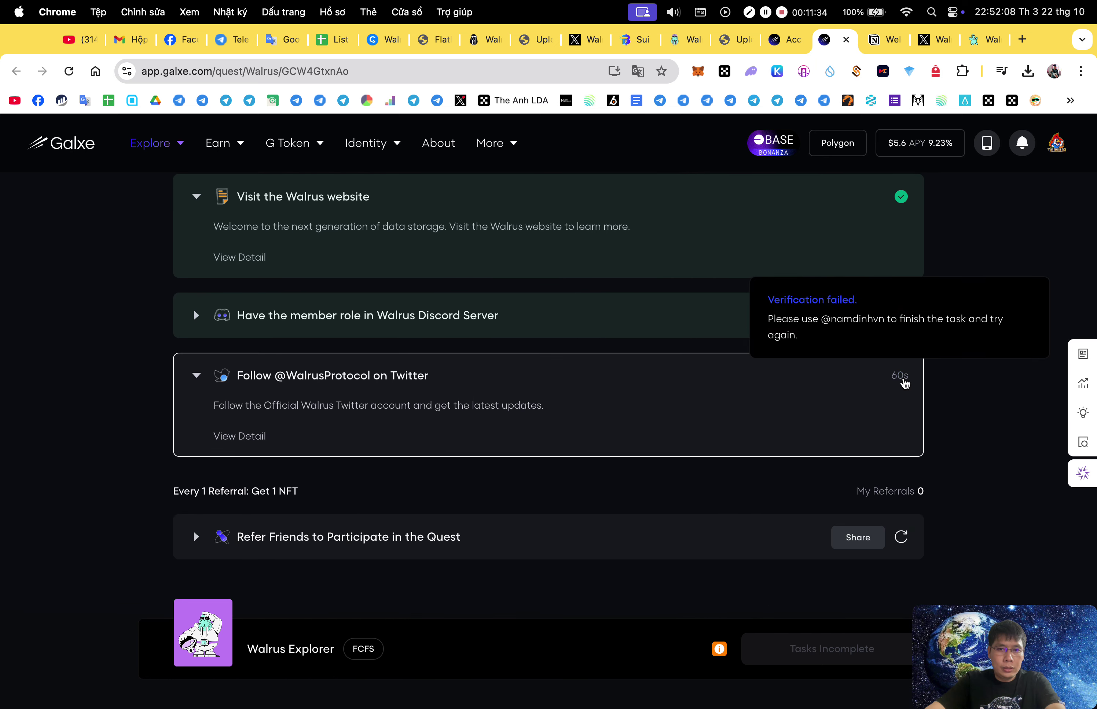
{"action": "scroll", "coordinate": [927, 399], "scroll_direction": "up", "scroll_amount": 9}
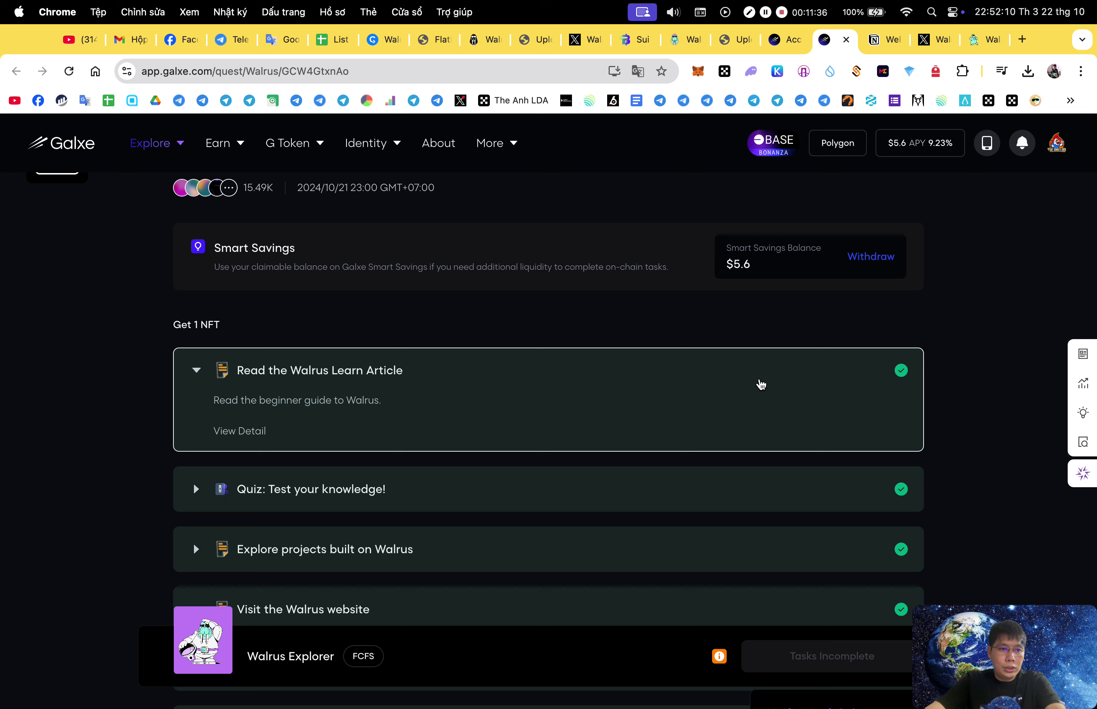
{"action": "left_click", "coordinate": [68, 71]}
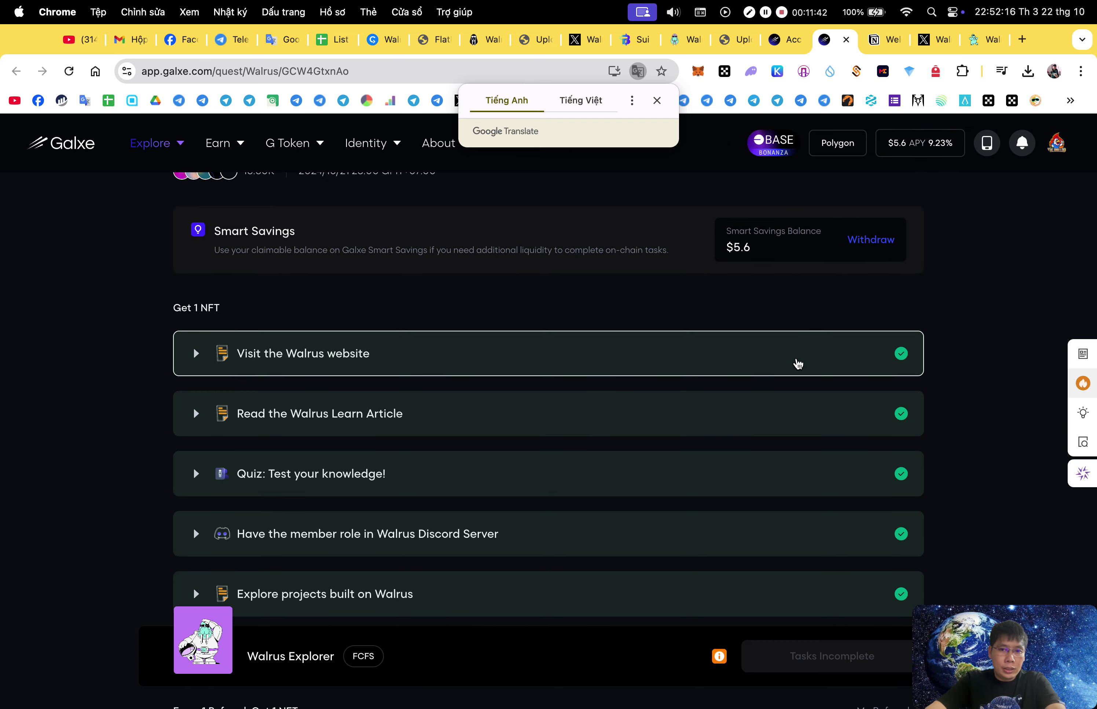
{"action": "scroll", "coordinate": [792, 364], "scroll_direction": "down", "scroll_amount": 5}
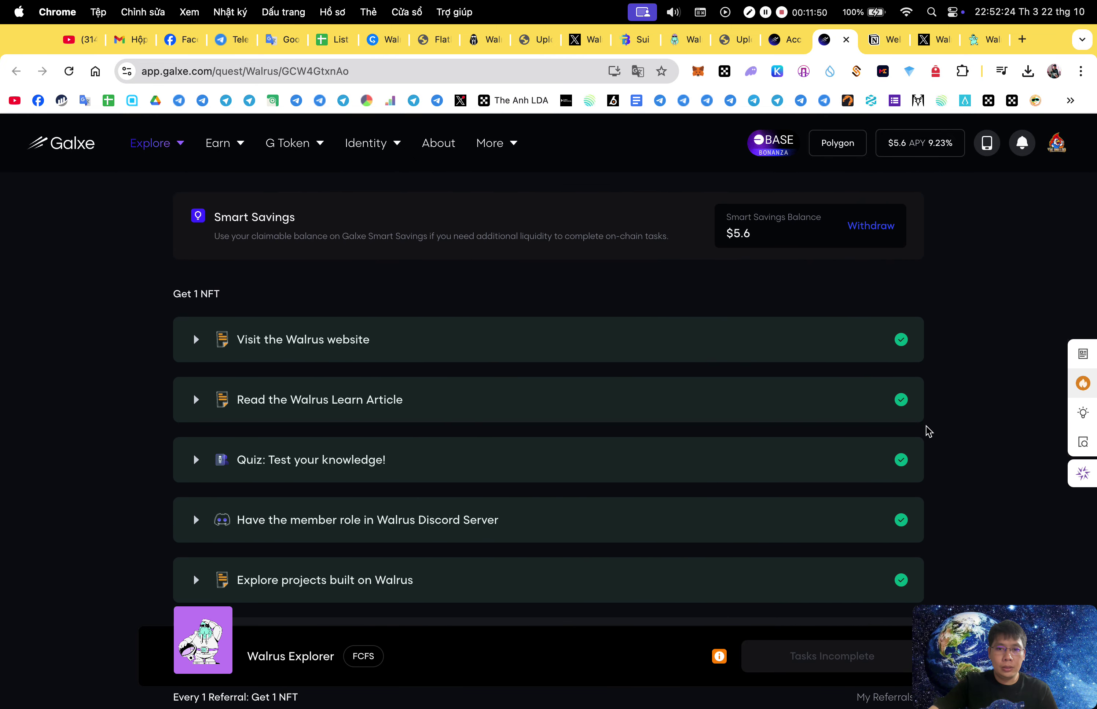
{"action": "left_click", "coordinate": [68, 72]}
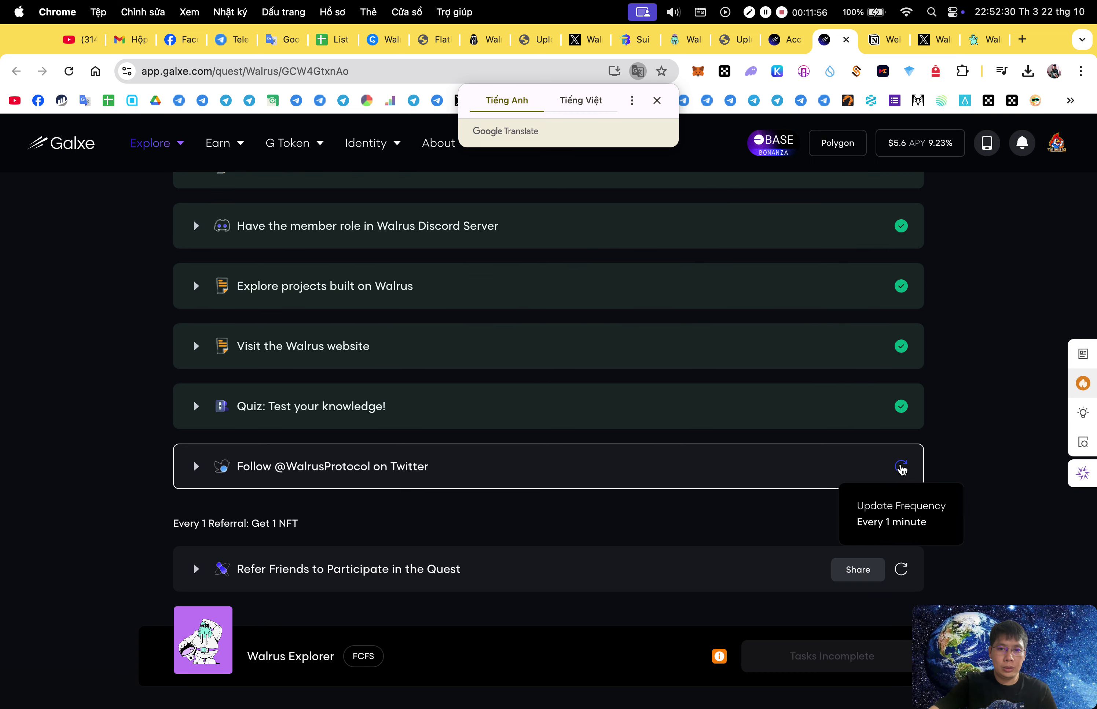
{"action": "left_click", "coordinate": [903, 480]}
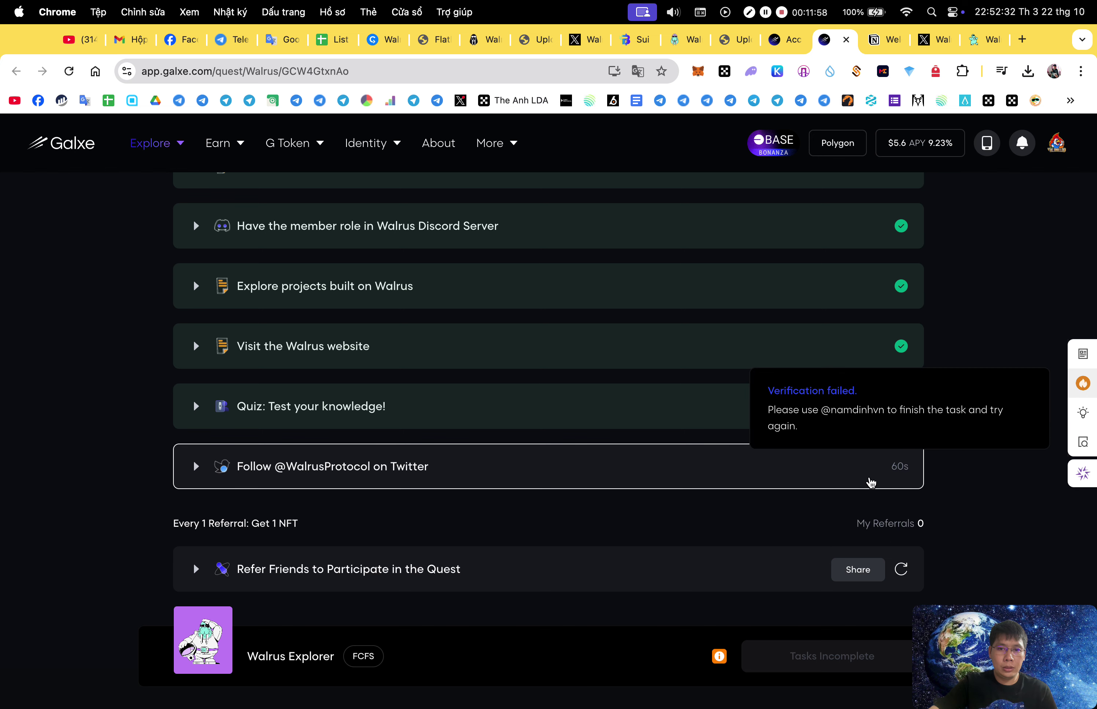
{"action": "left_click", "coordinate": [520, 465]}
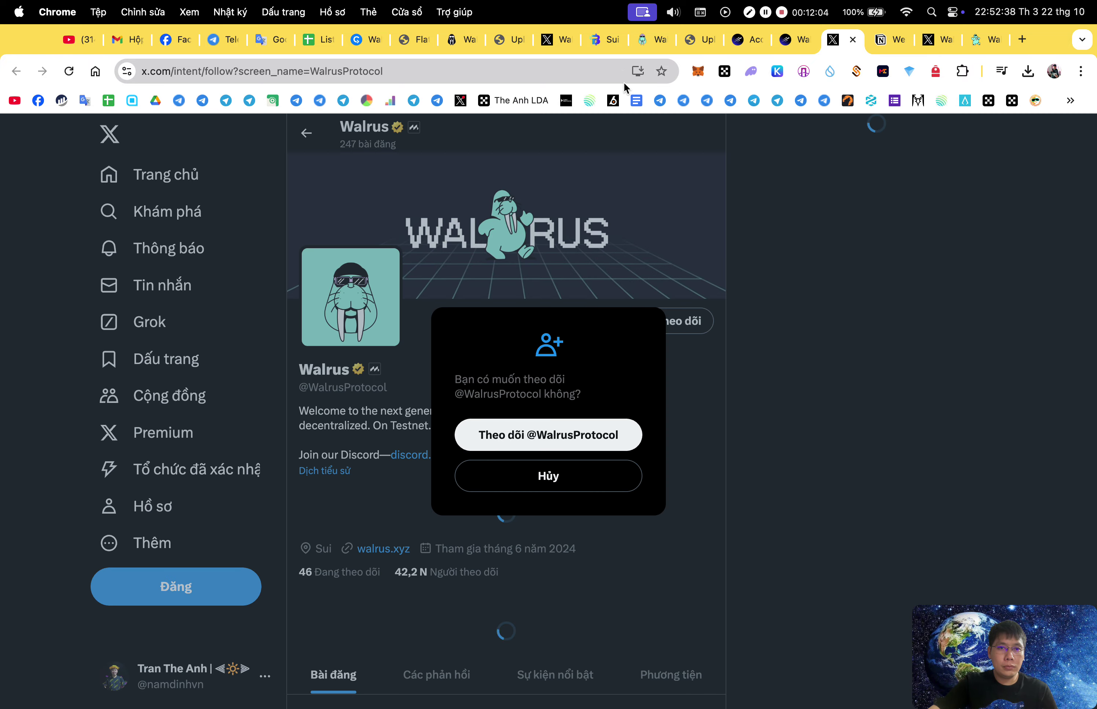
{"action": "left_click", "coordinate": [630, 436]}
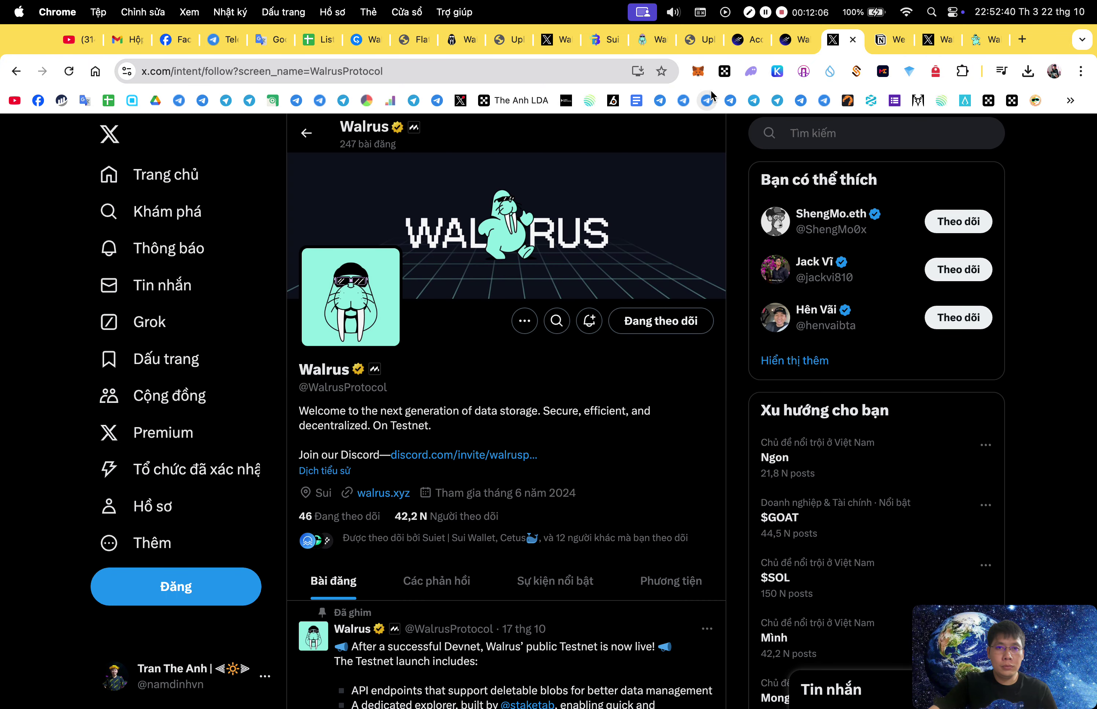
{"action": "left_click", "coordinate": [897, 46]}
{"action": "left_click", "coordinate": [903, 40]}
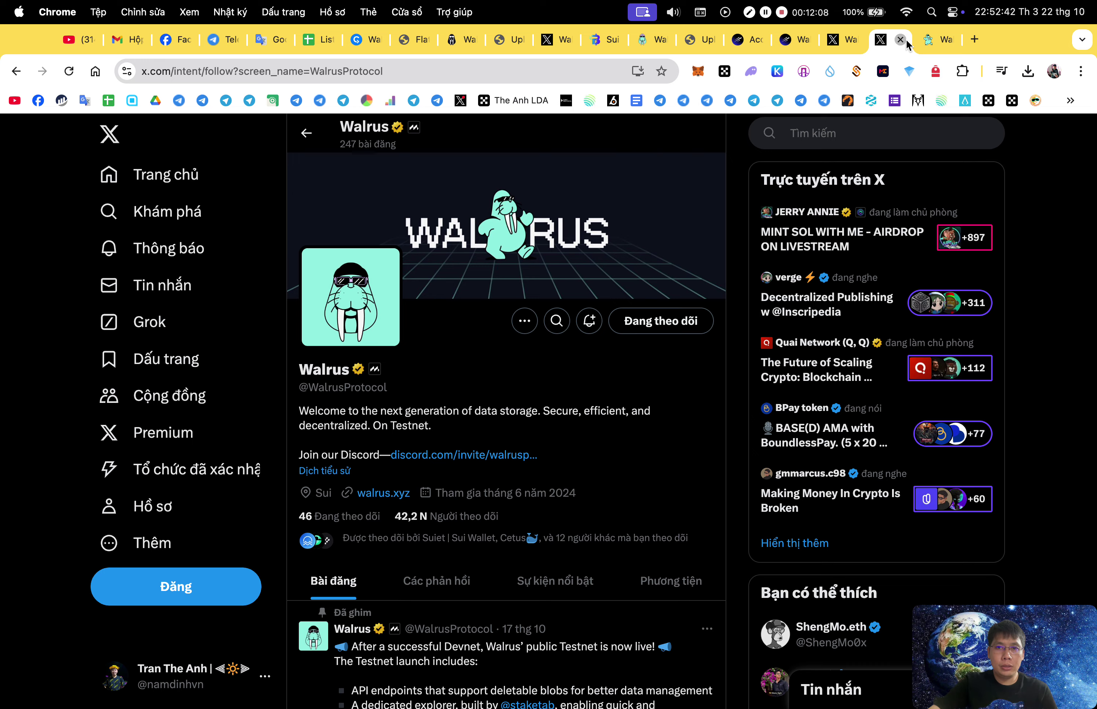
{"action": "left_click", "coordinate": [902, 40]}
{"action": "left_click", "coordinate": [903, 40]}
{"action": "left_click", "coordinate": [851, 42]}
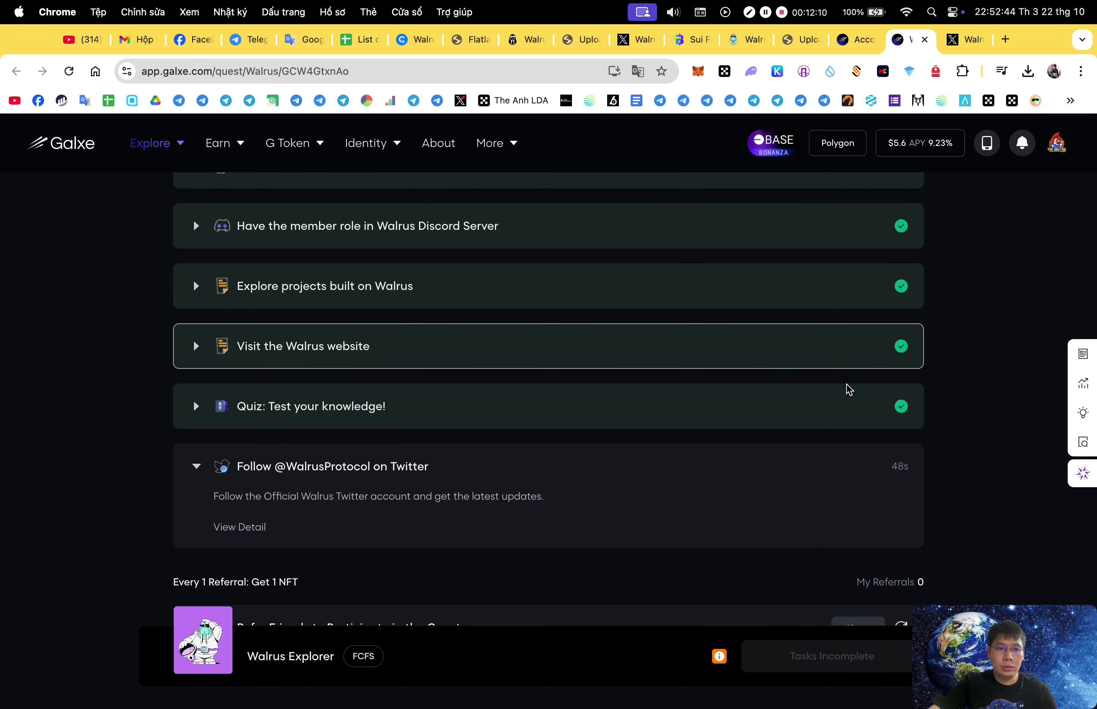
Write out the quiz answers "B,C,B,A" in the address bar and look over the quest's task list.
{"action": "scroll", "coordinate": [950, 353], "scroll_direction": "up", "scroll_amount": 4}
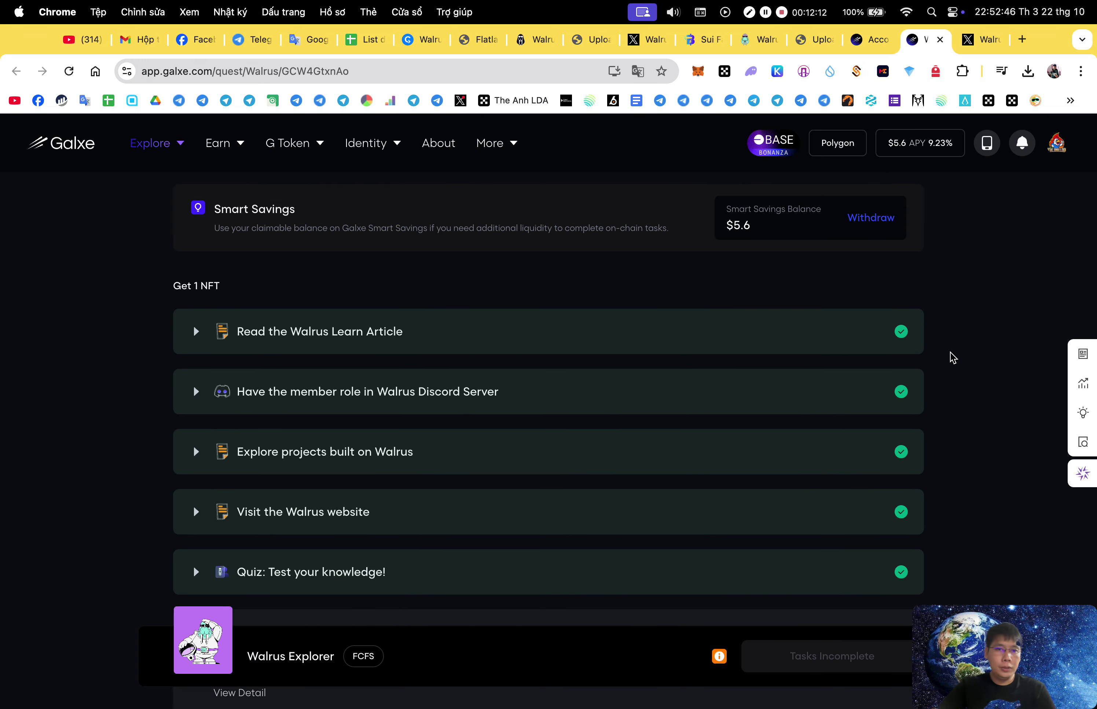
{"action": "scroll", "coordinate": [951, 357], "scroll_direction": "up", "scroll_amount": 1}
{"action": "type", "text": "B,C,B,A"}
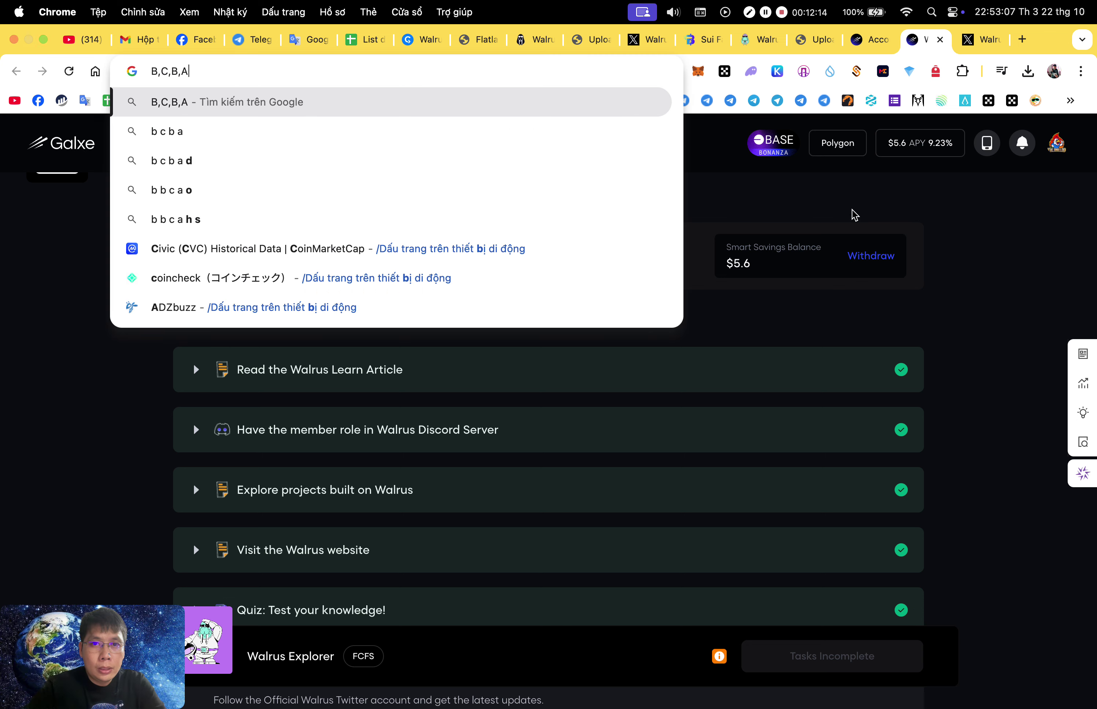
{"action": "left_click", "coordinate": [991, 289]}
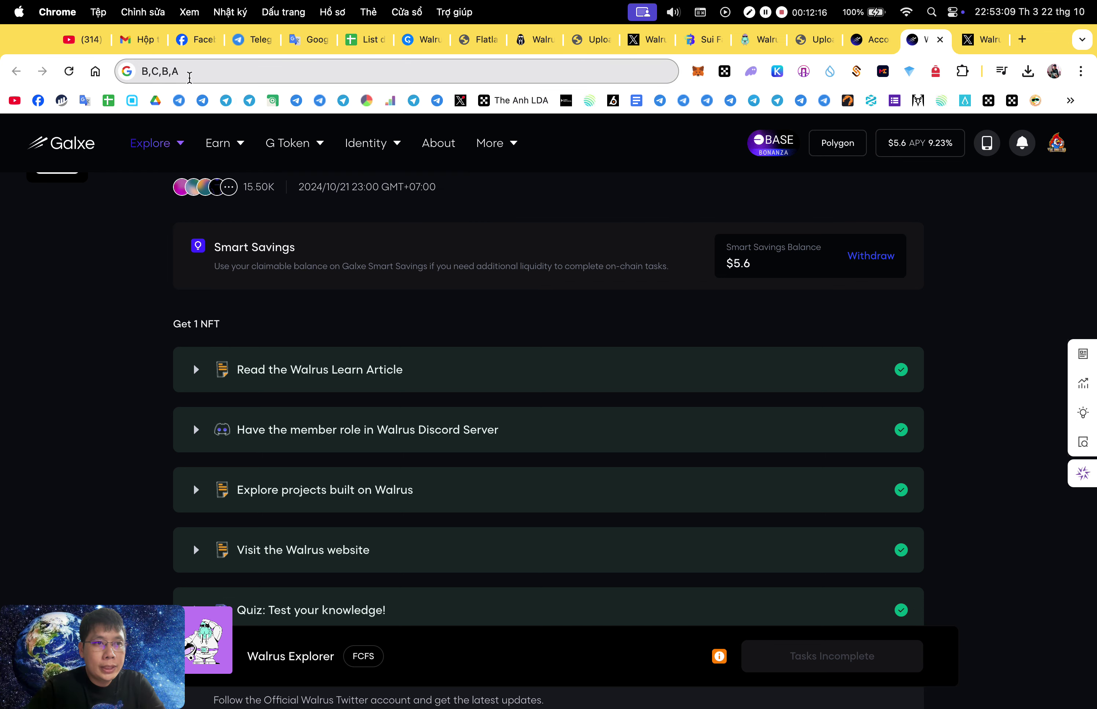
{"action": "scroll", "coordinate": [793, 314], "scroll_direction": "down", "scroll_amount": 4}
{"action": "mouse_move", "coordinate": [129, 138]}
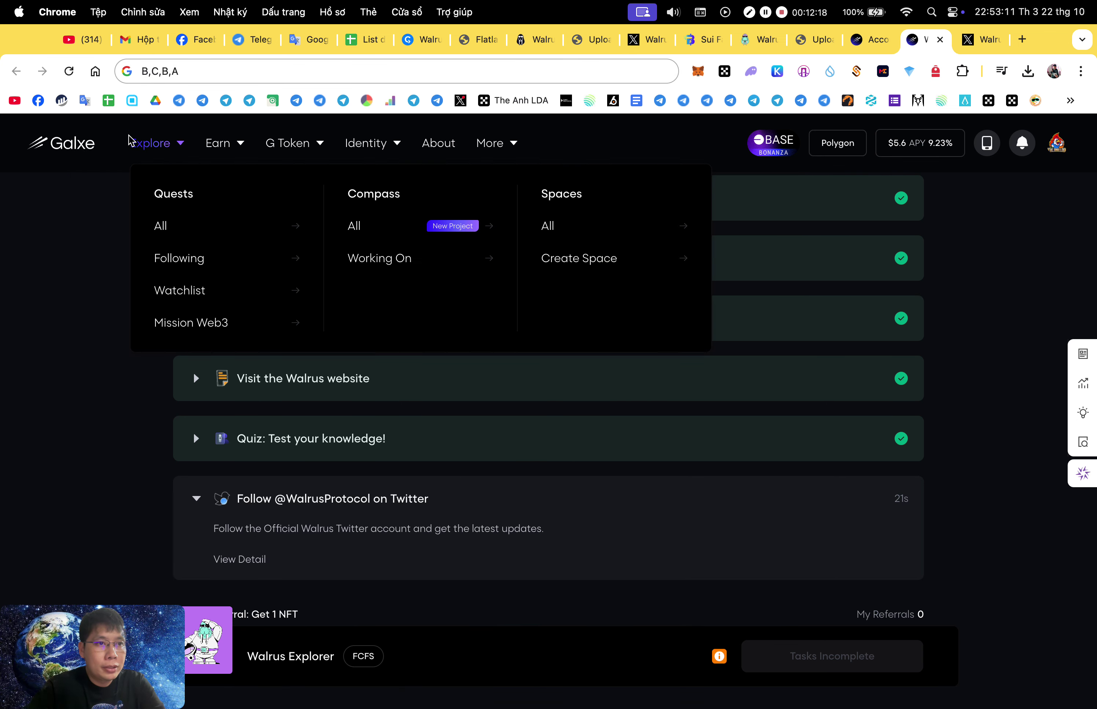
{"action": "left_click", "coordinate": [68, 72]}
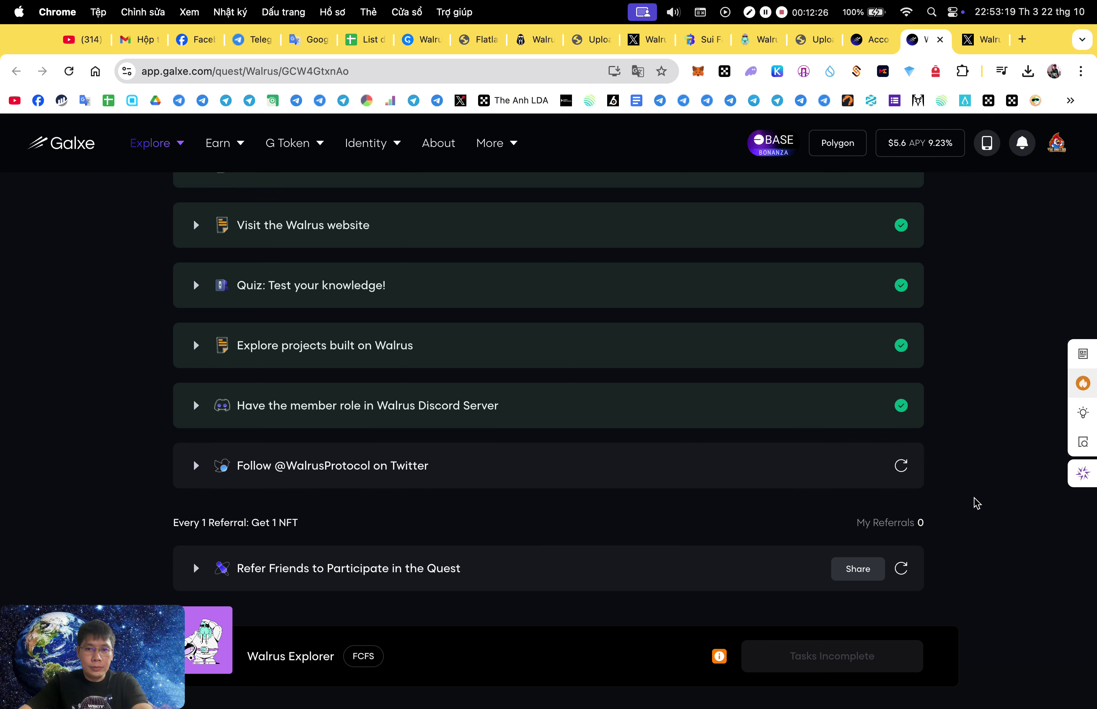
{"action": "left_click", "coordinate": [901, 467]}
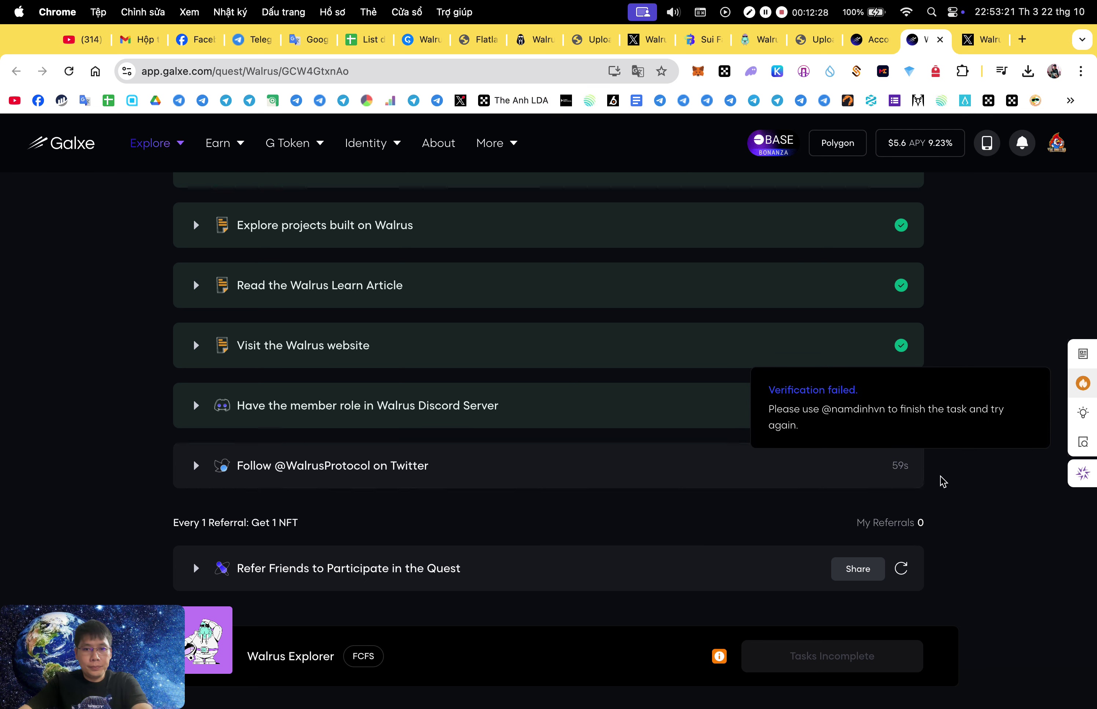
{"action": "scroll", "coordinate": [973, 334], "scroll_direction": "up", "scroll_amount": 3}
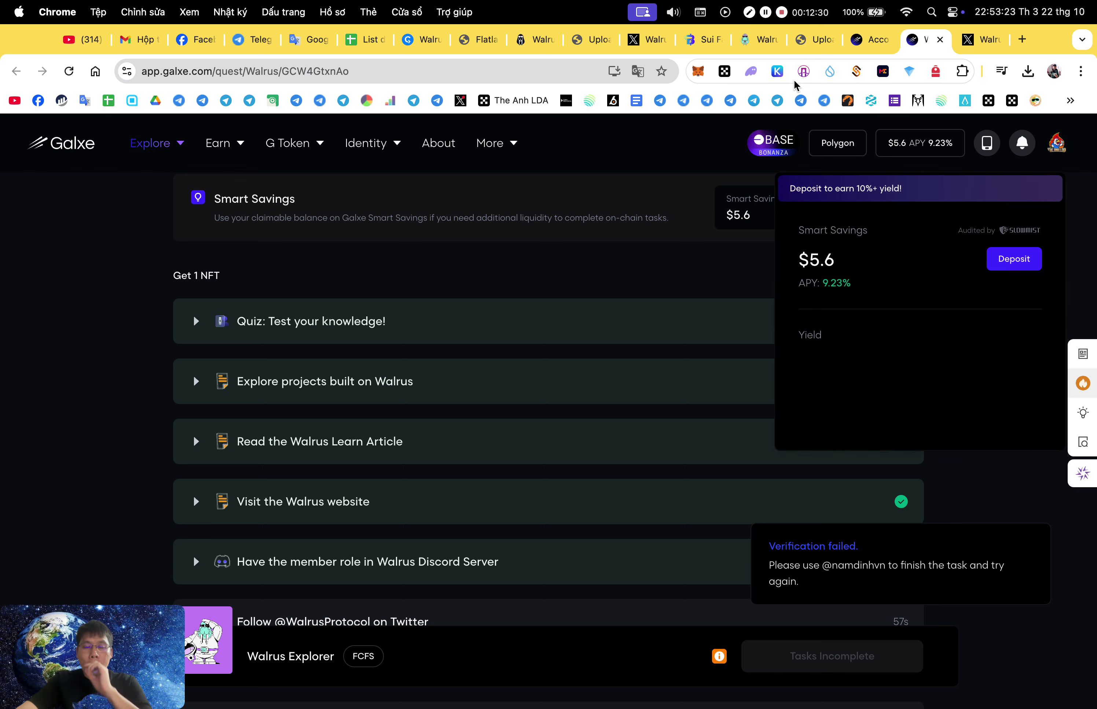
Look over the Sui testnet faucet, close the Walruscan blob details page, and revisit the Galxe wallet settings and Walrus Blob Upload pages.
{"action": "left_click", "coordinate": [708, 39]}
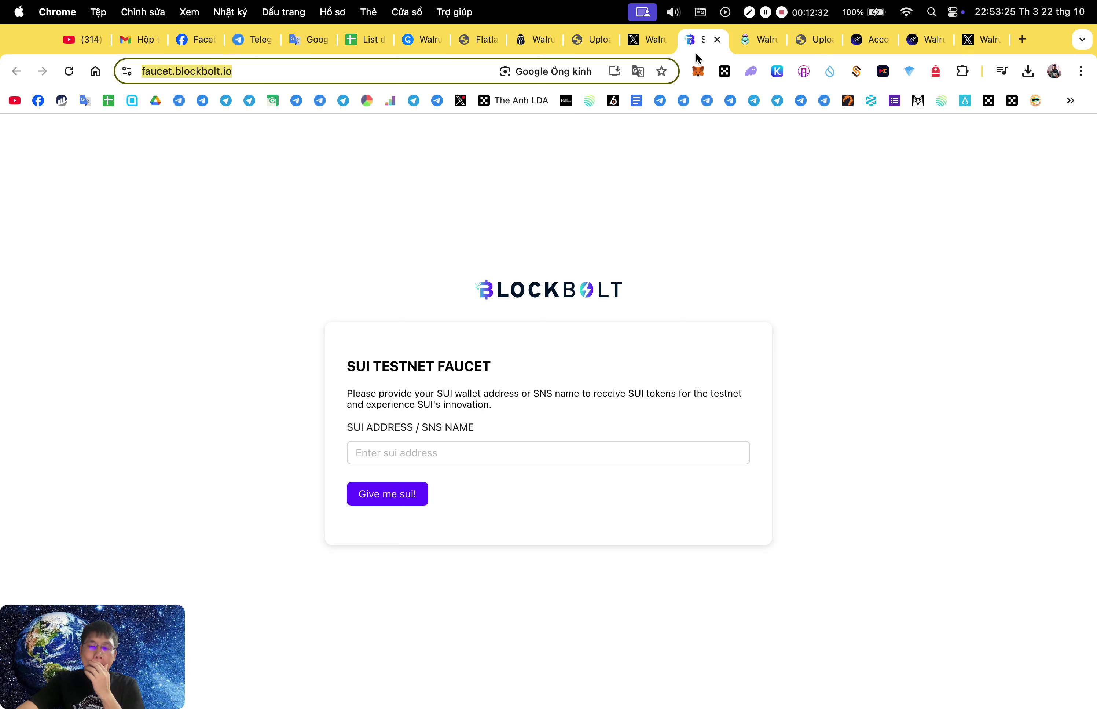
{"action": "left_click", "coordinate": [535, 40]}
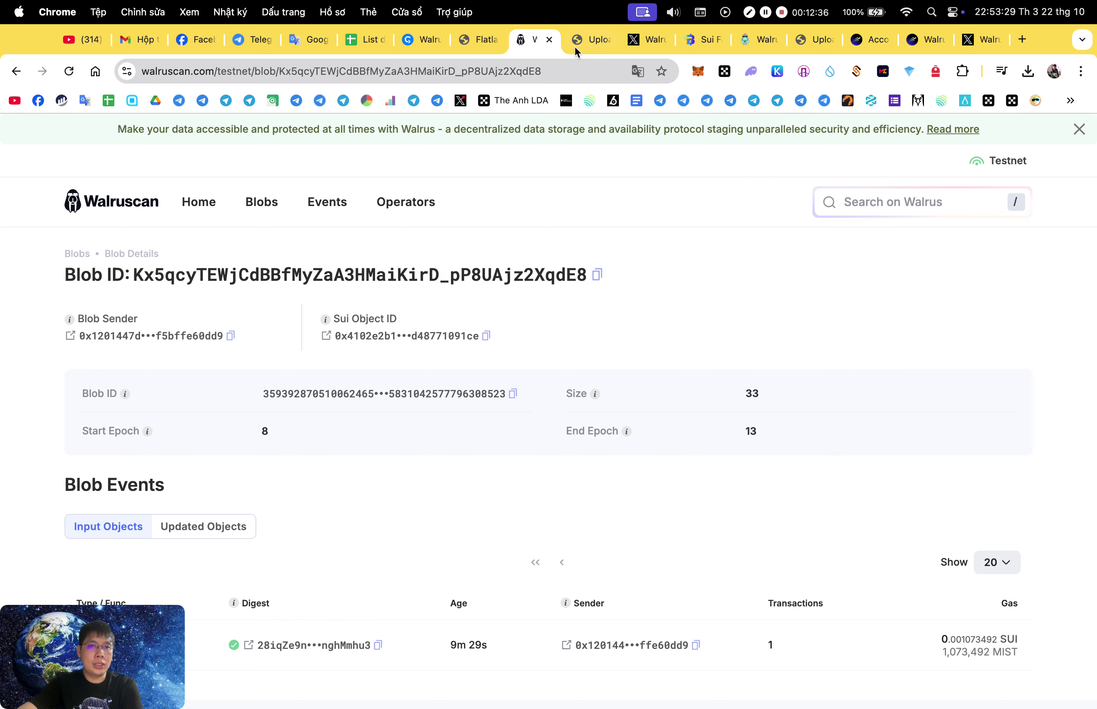
{"action": "left_click", "coordinate": [549, 39]}
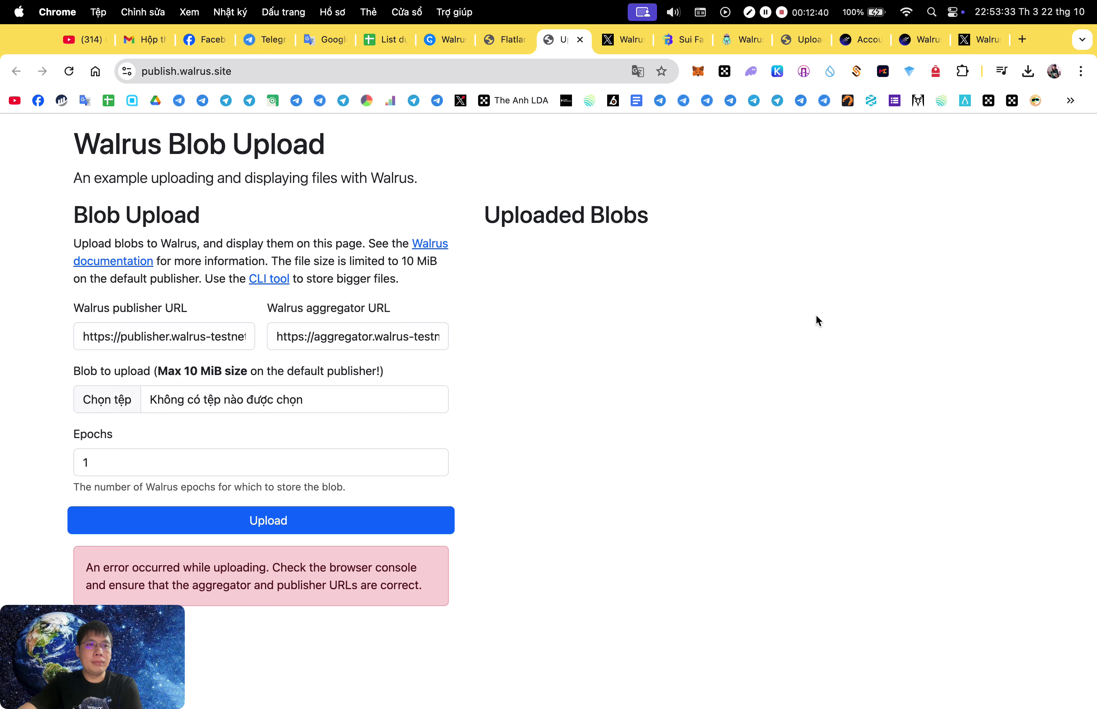
{"action": "left_click", "coordinate": [856, 44]}
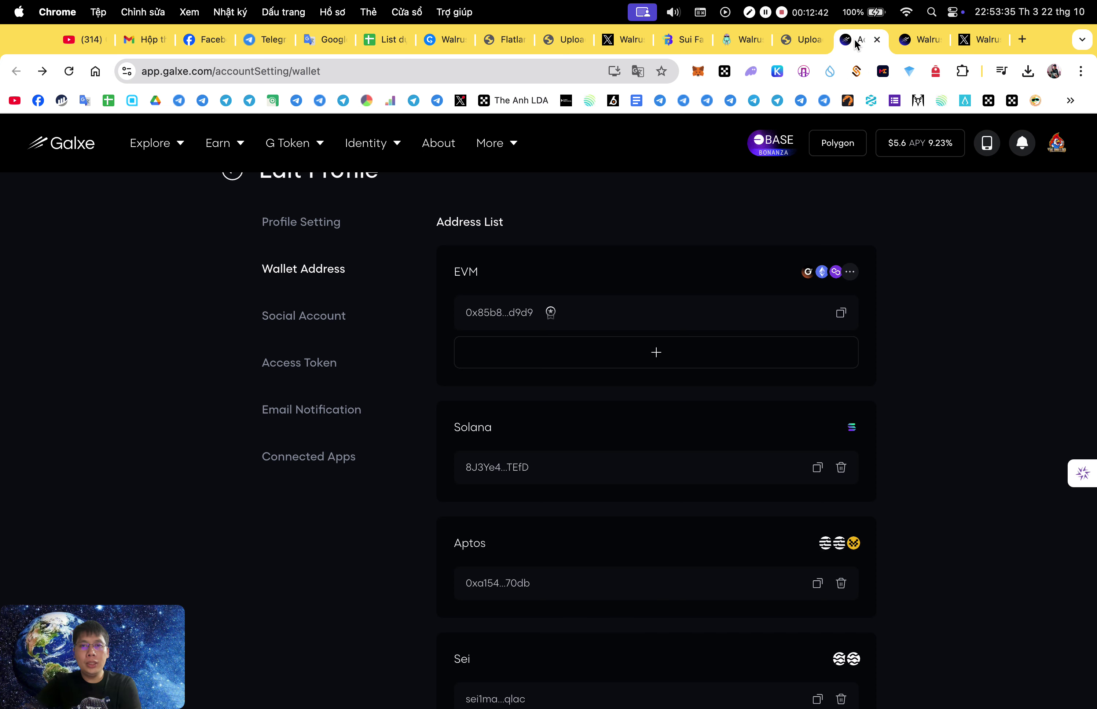
{"action": "left_click", "coordinate": [803, 39]}
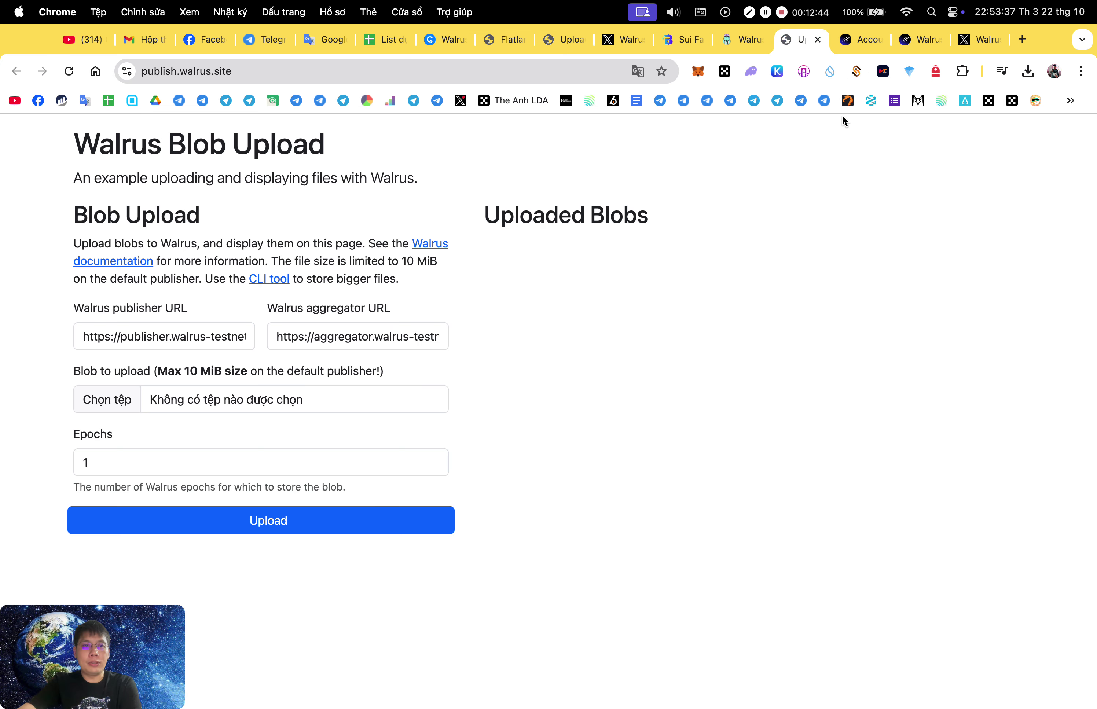